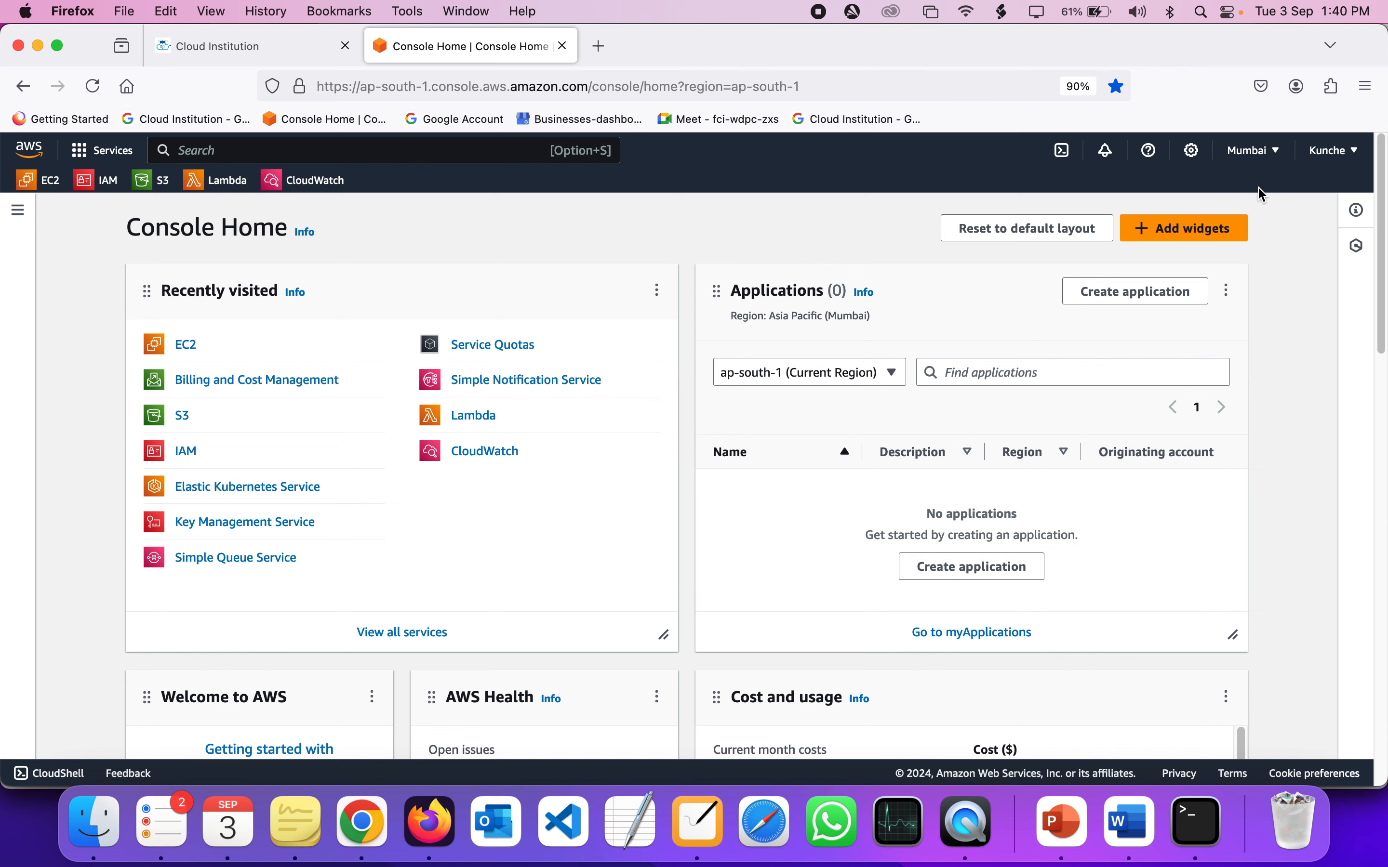
# - Review the list of available AWS regions and open the EC2 service by searching for "ec2"
pyautogui.click(1261, 160)
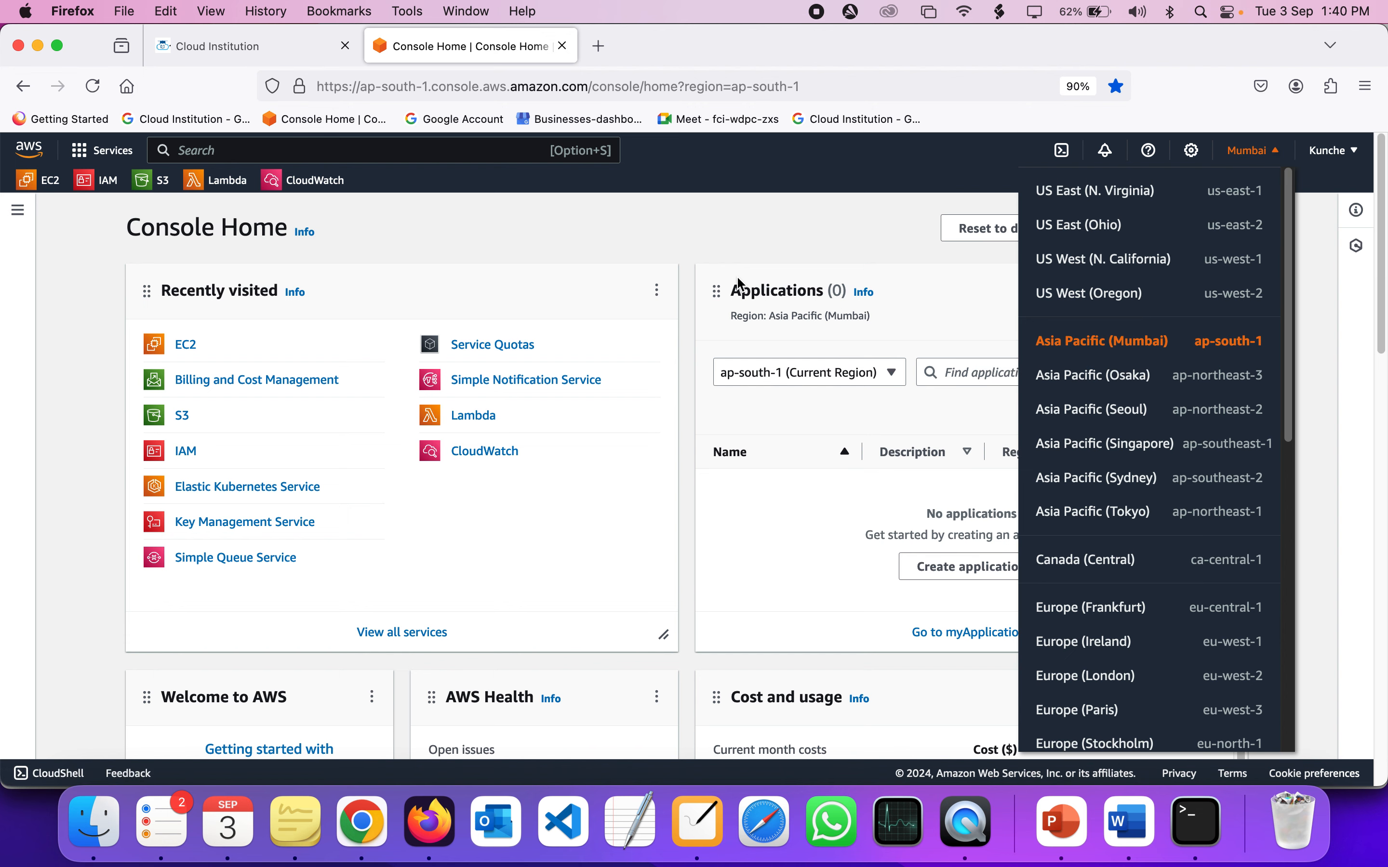
pyautogui.click(691, 256)
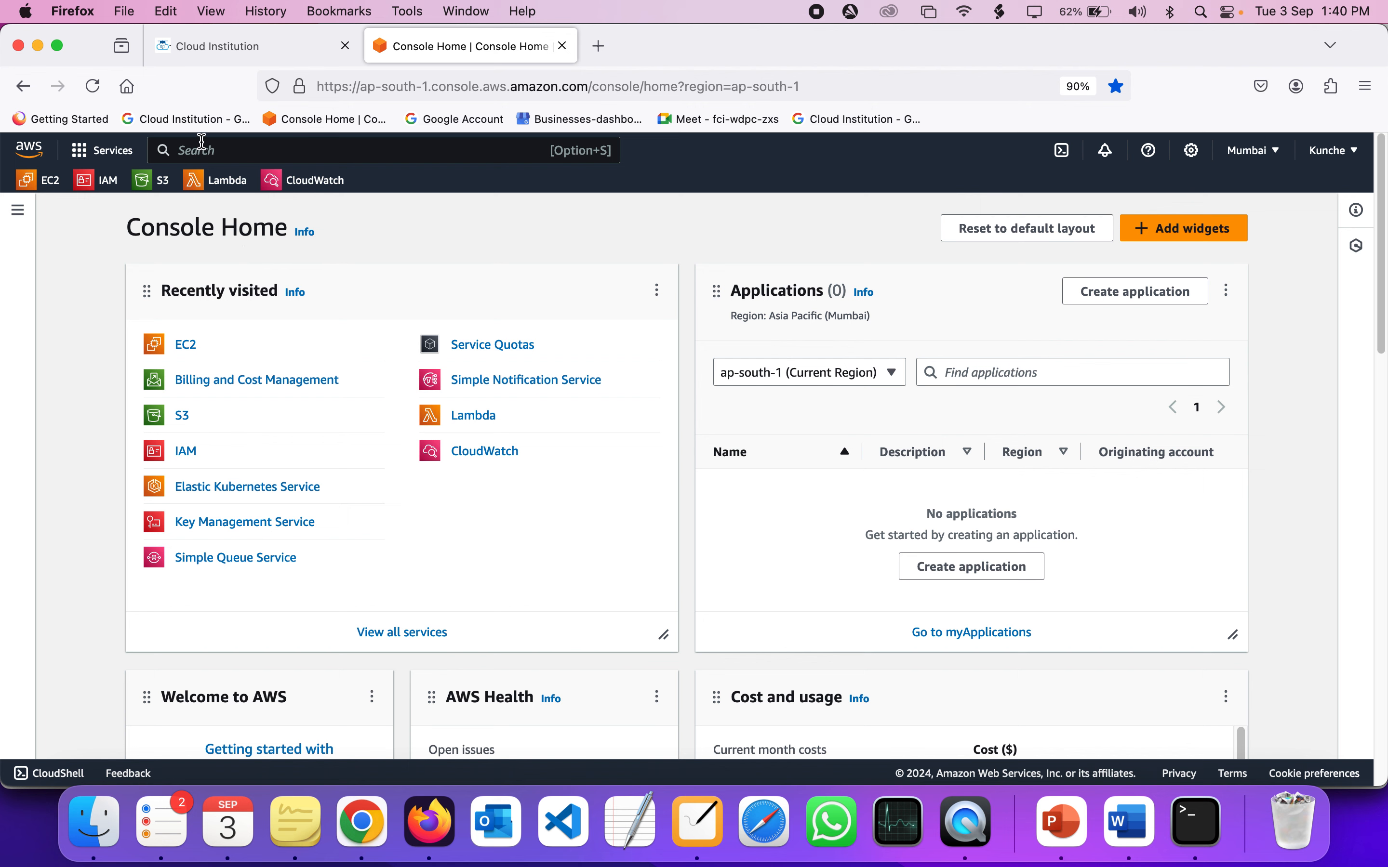
pyautogui.click(216, 151)
pyautogui.write('ec2')
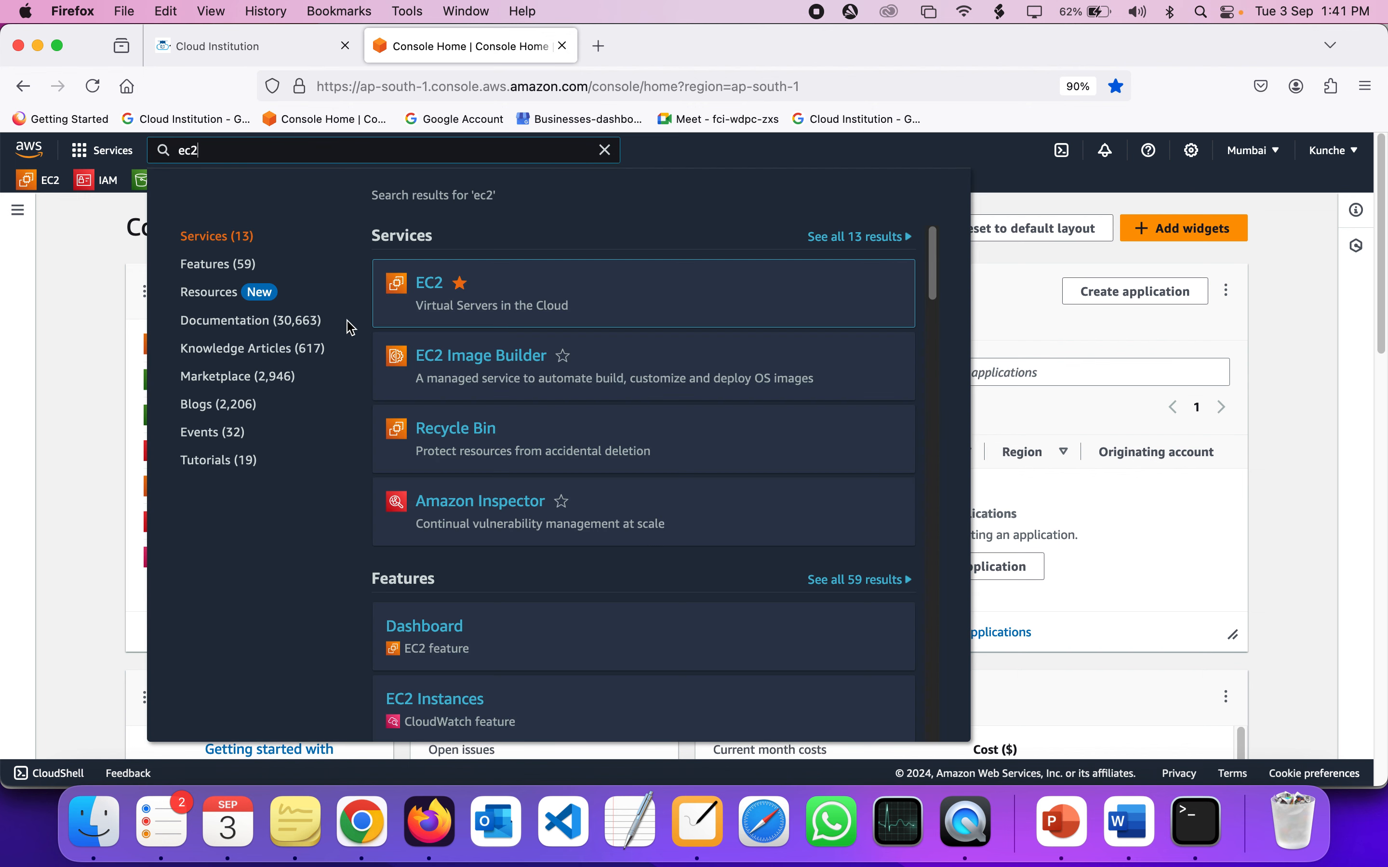
pyautogui.click(428, 282)
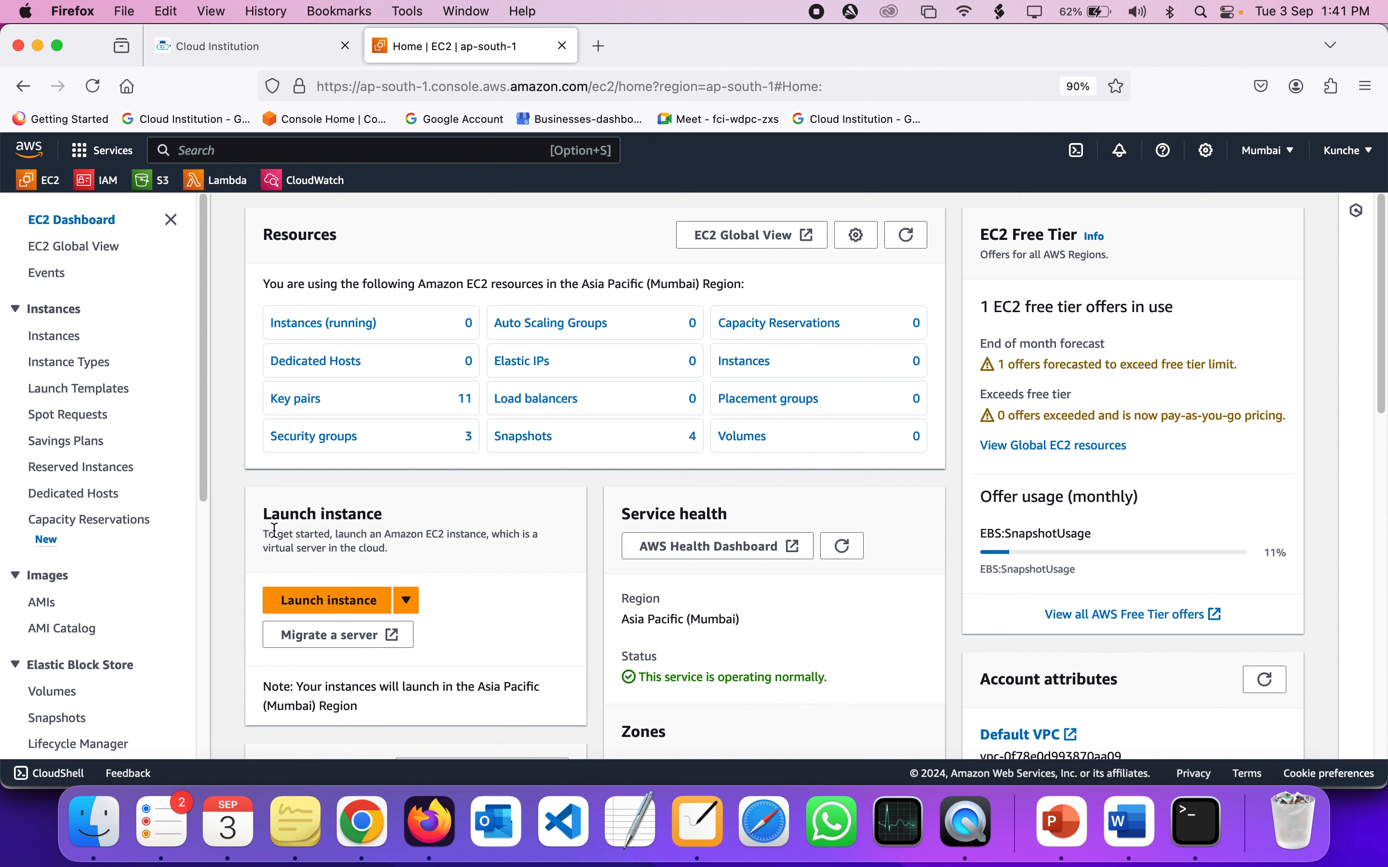
# - Start launching a new EC2 instance and name it cloud-institution
pyautogui.scroll(3, 235, 496)
pyautogui.scroll(-3, 238, 503)
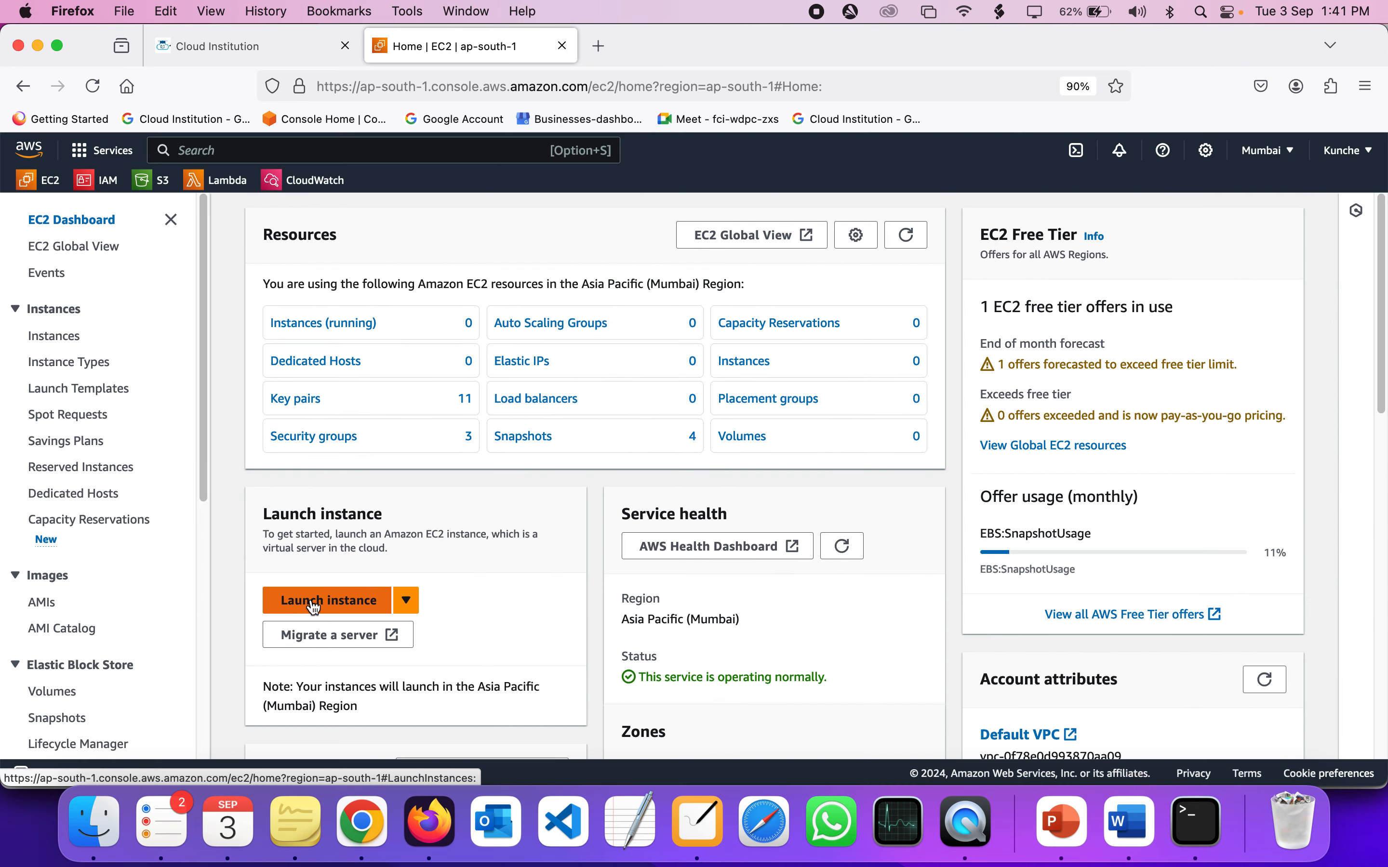
pyautogui.click(348, 608)
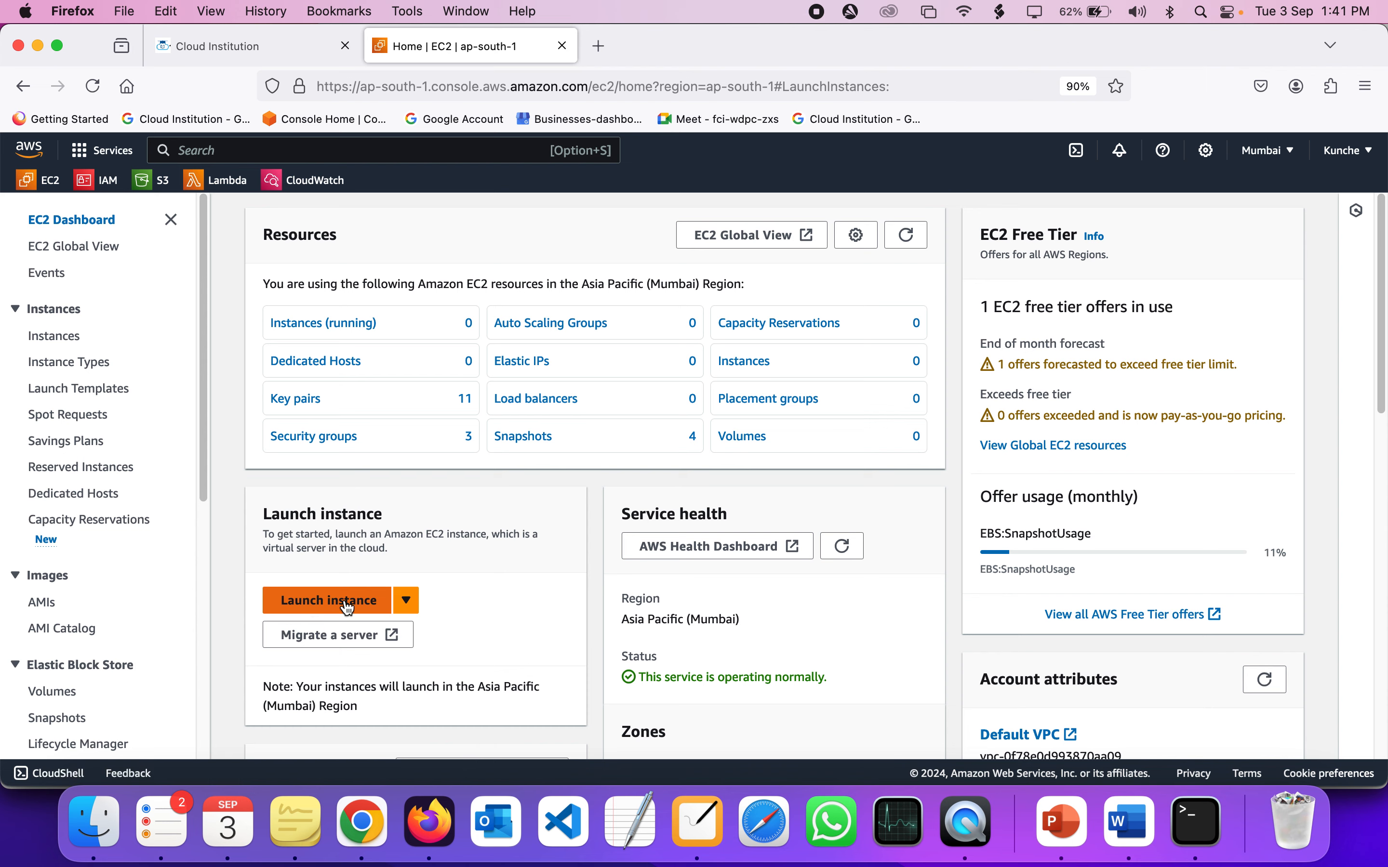
pyautogui.scroll(5, 547, 439)
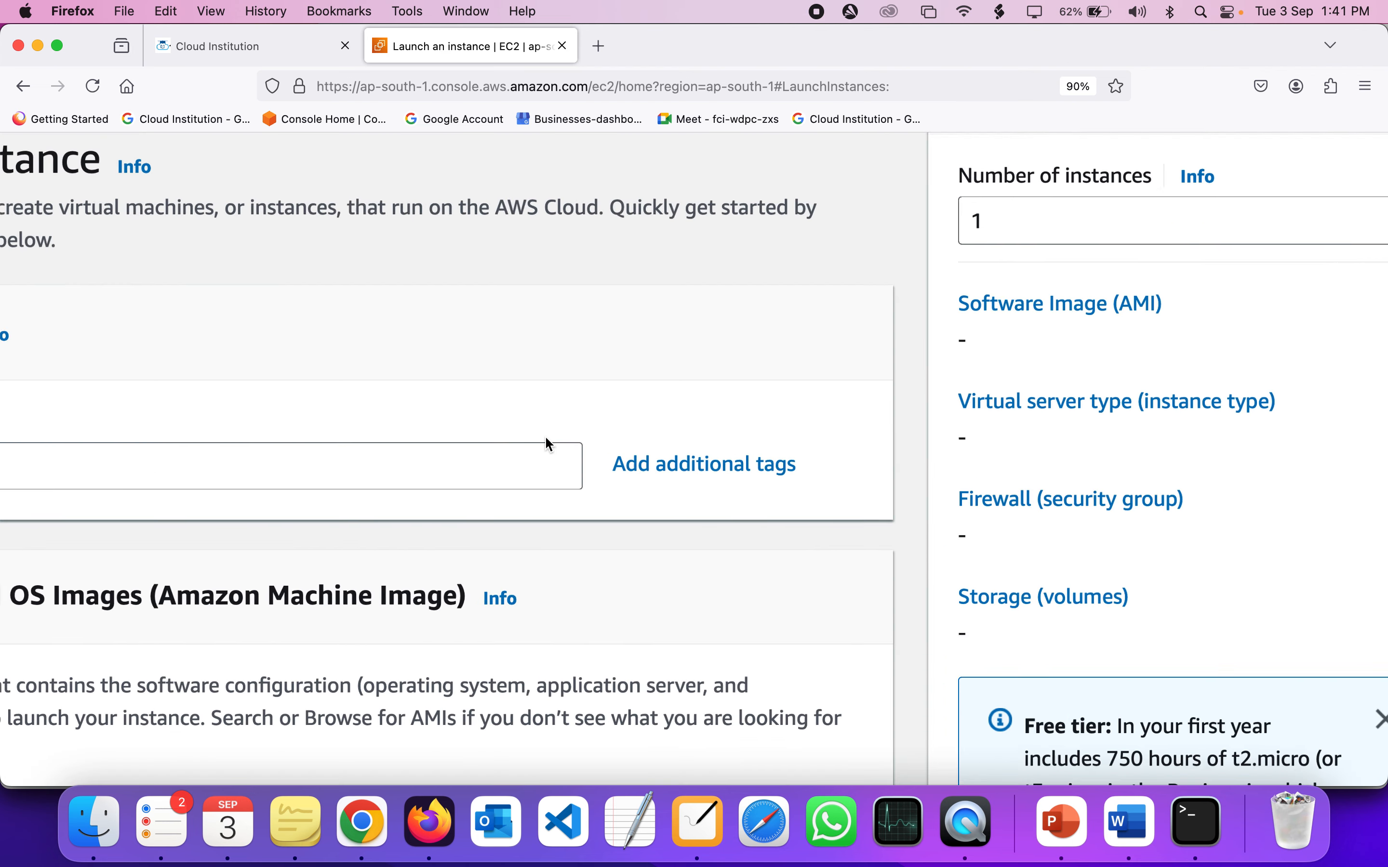
pyautogui.scroll(-5, 546, 442)
pyautogui.click(420, 455)
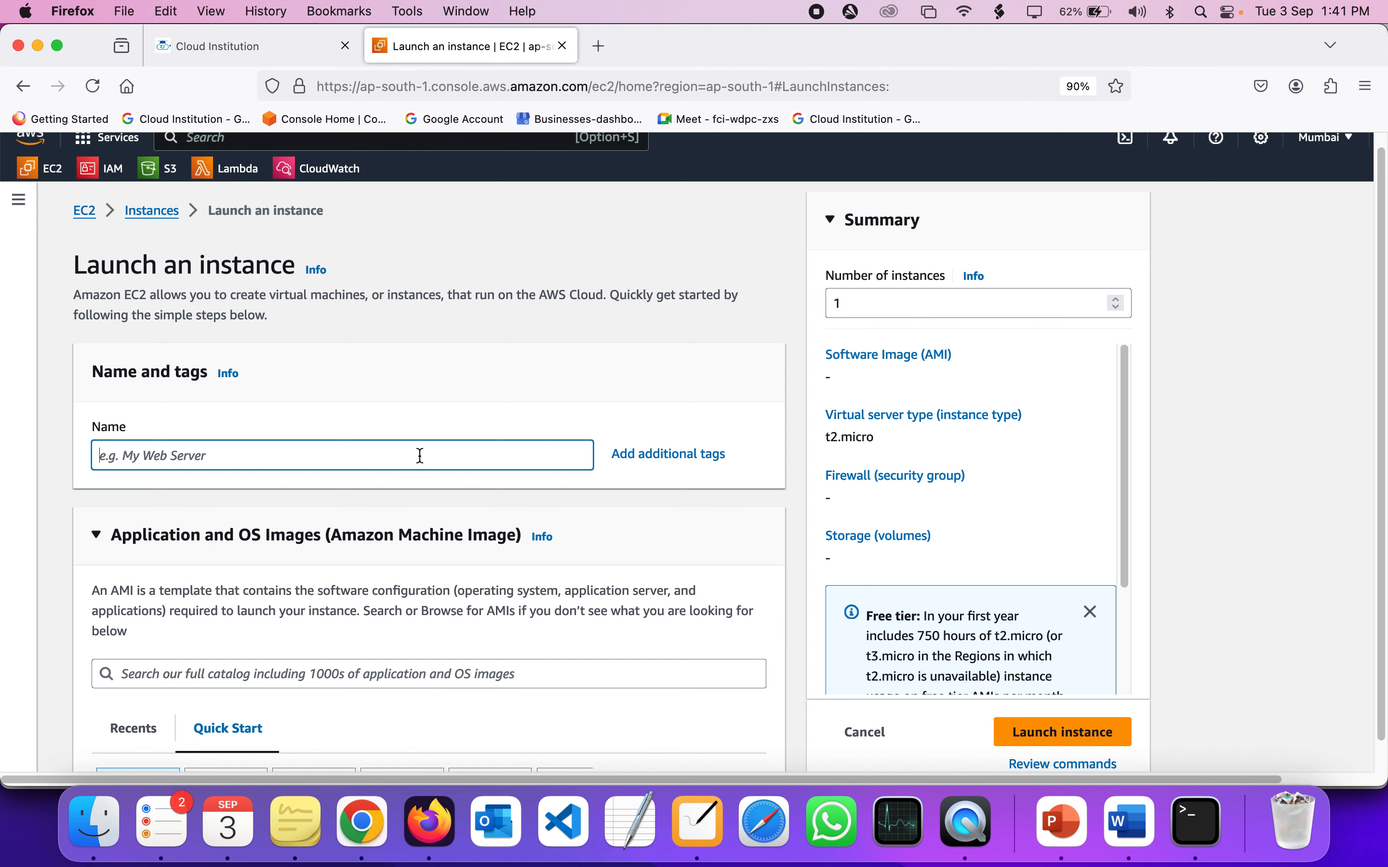
pyautogui.write('c')
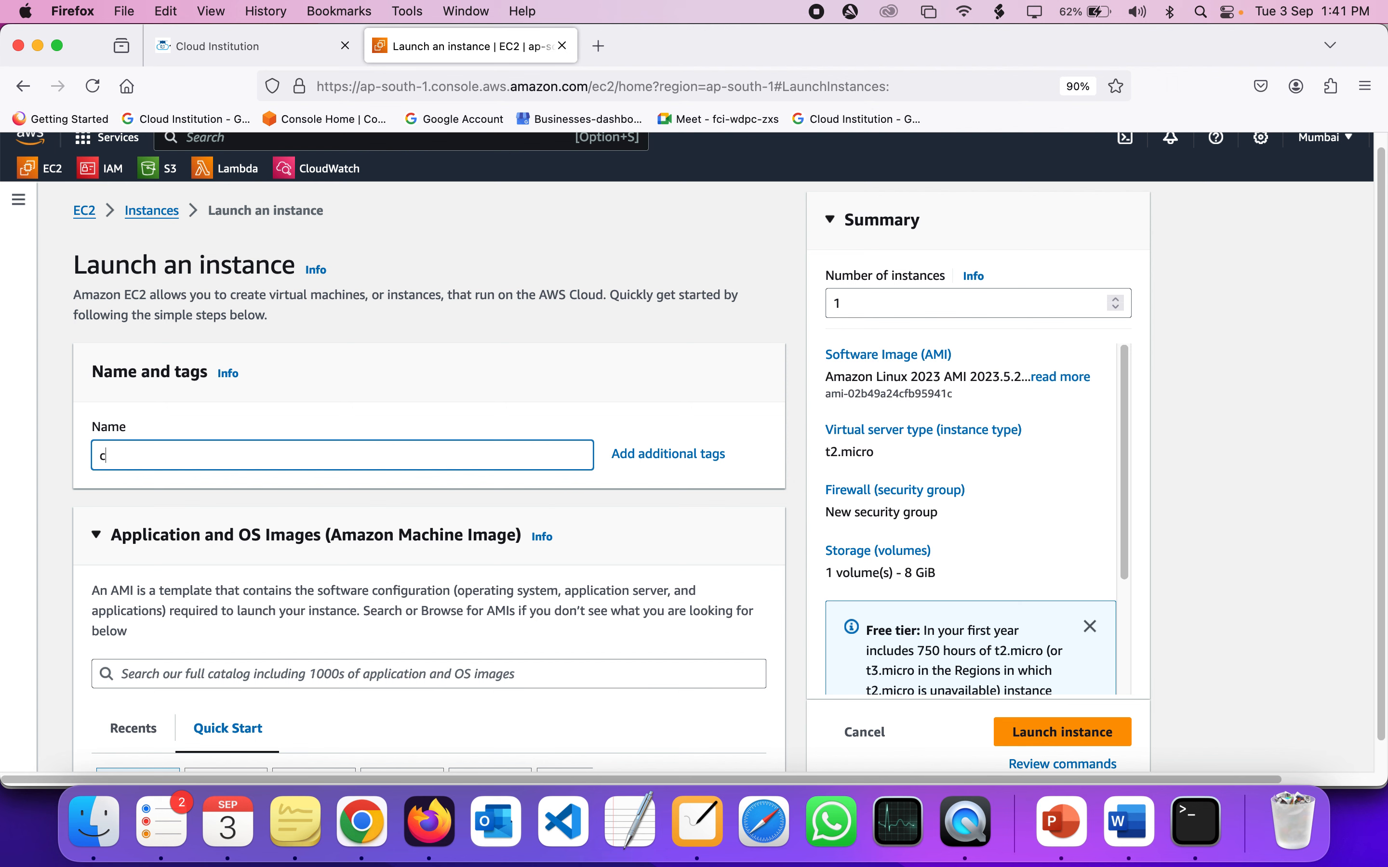
pyautogui.write('loud-institution')
# - Examine the Quick Start operating system choices for the instance, such as Amazon Linux, macOS, Ubuntu, Windows and Red Hat
pyautogui.scroll(-5, 214, 509)
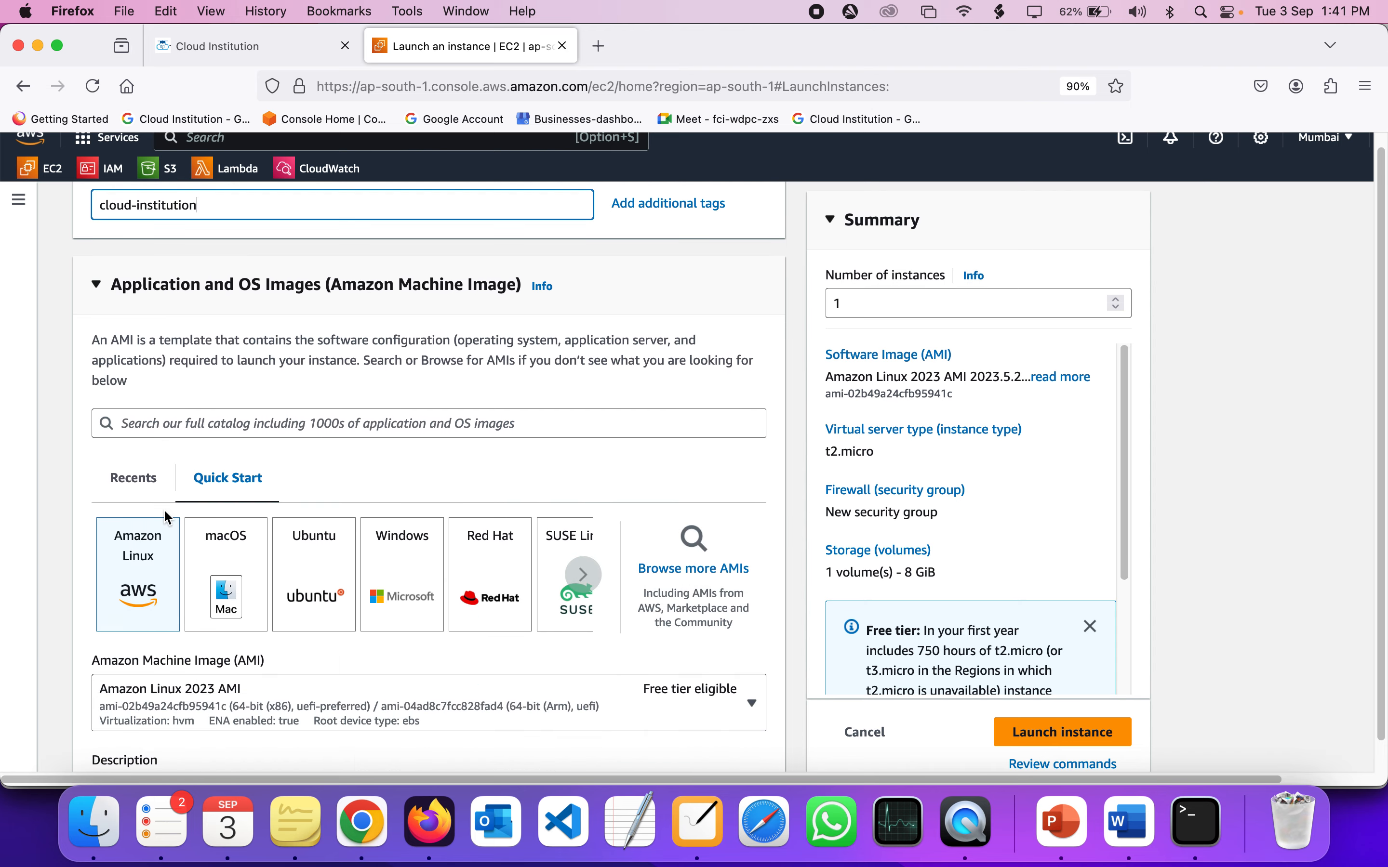
pyautogui.scroll(3, 166, 511)
pyautogui.scroll(-3, 165, 511)
pyautogui.scroll(-2, 165, 511)
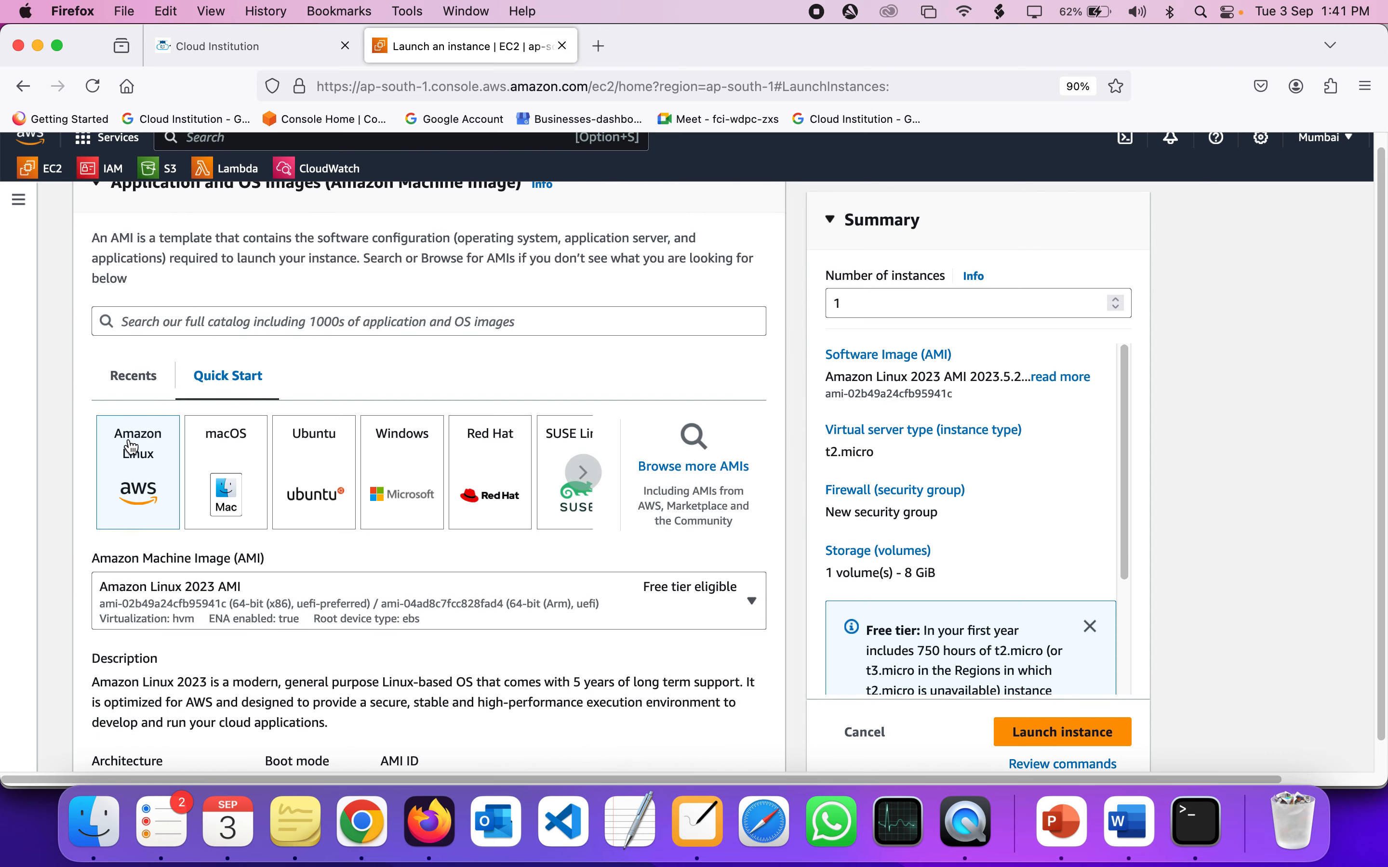
pyautogui.keyDown('ctrl'); pyautogui.scroll(5, 127, 445); pyautogui.keyUp('ctrl')
pyautogui.scroll(1, 126, 445)
pyautogui.hscroll(-1, 126, 445)
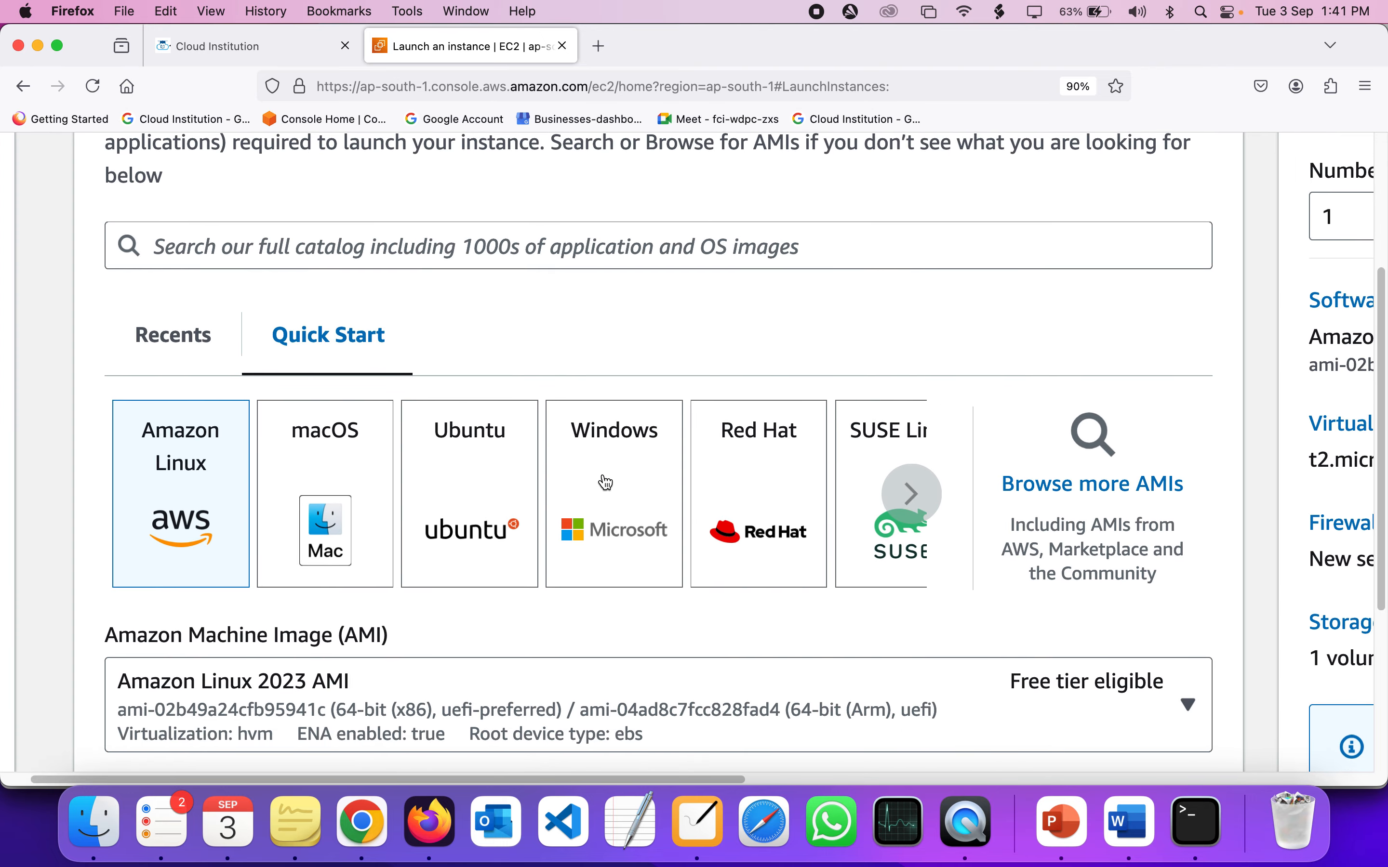
pyautogui.scroll(-1, 609, 521)
pyautogui.keyDown('ctrl'); pyautogui.scroll(-2, 610, 523); pyautogui.keyUp('ctrl')
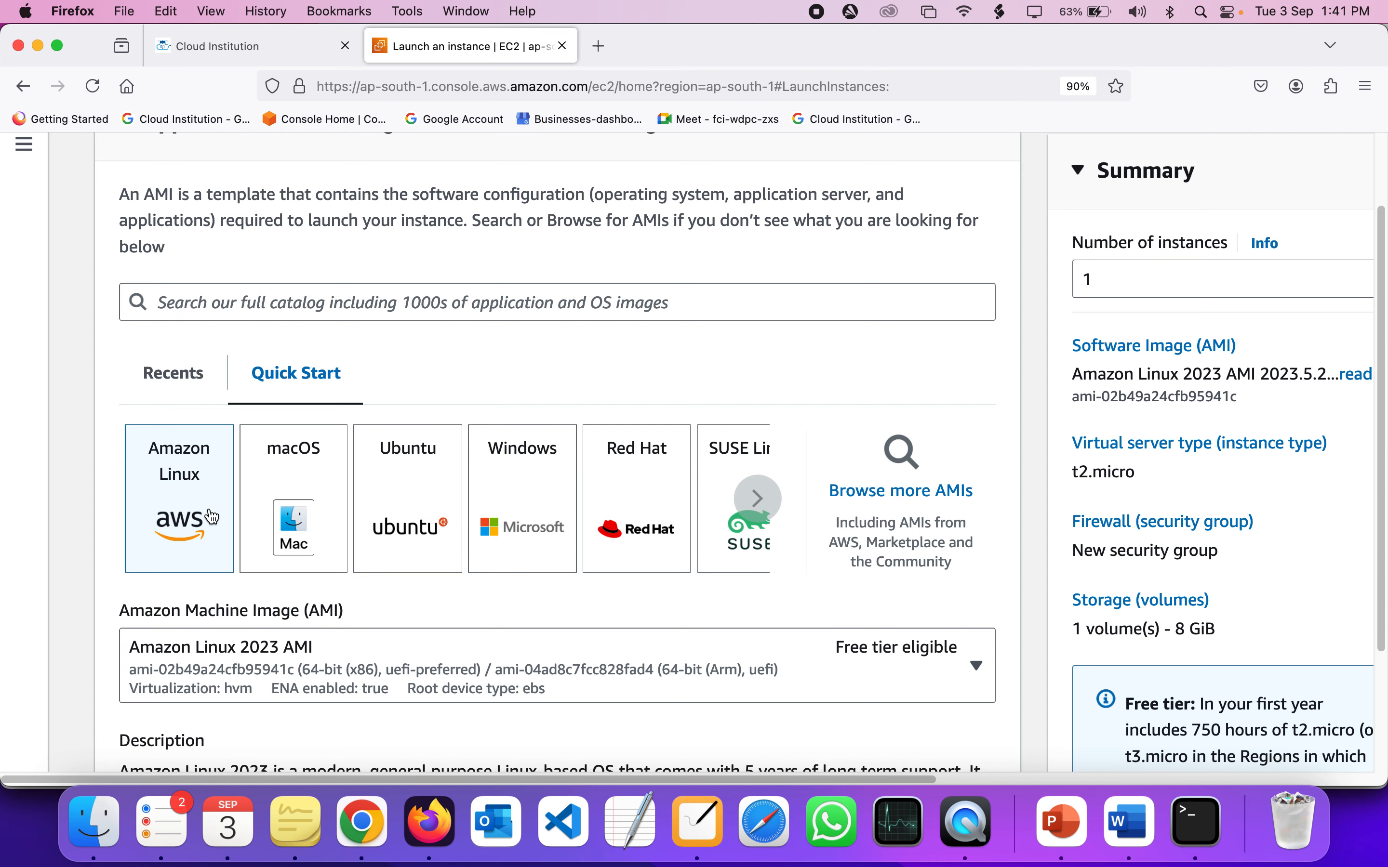
pyautogui.keyDown('ctrl'); pyautogui.scroll(-2, 211, 516); pyautogui.keyUp('ctrl')
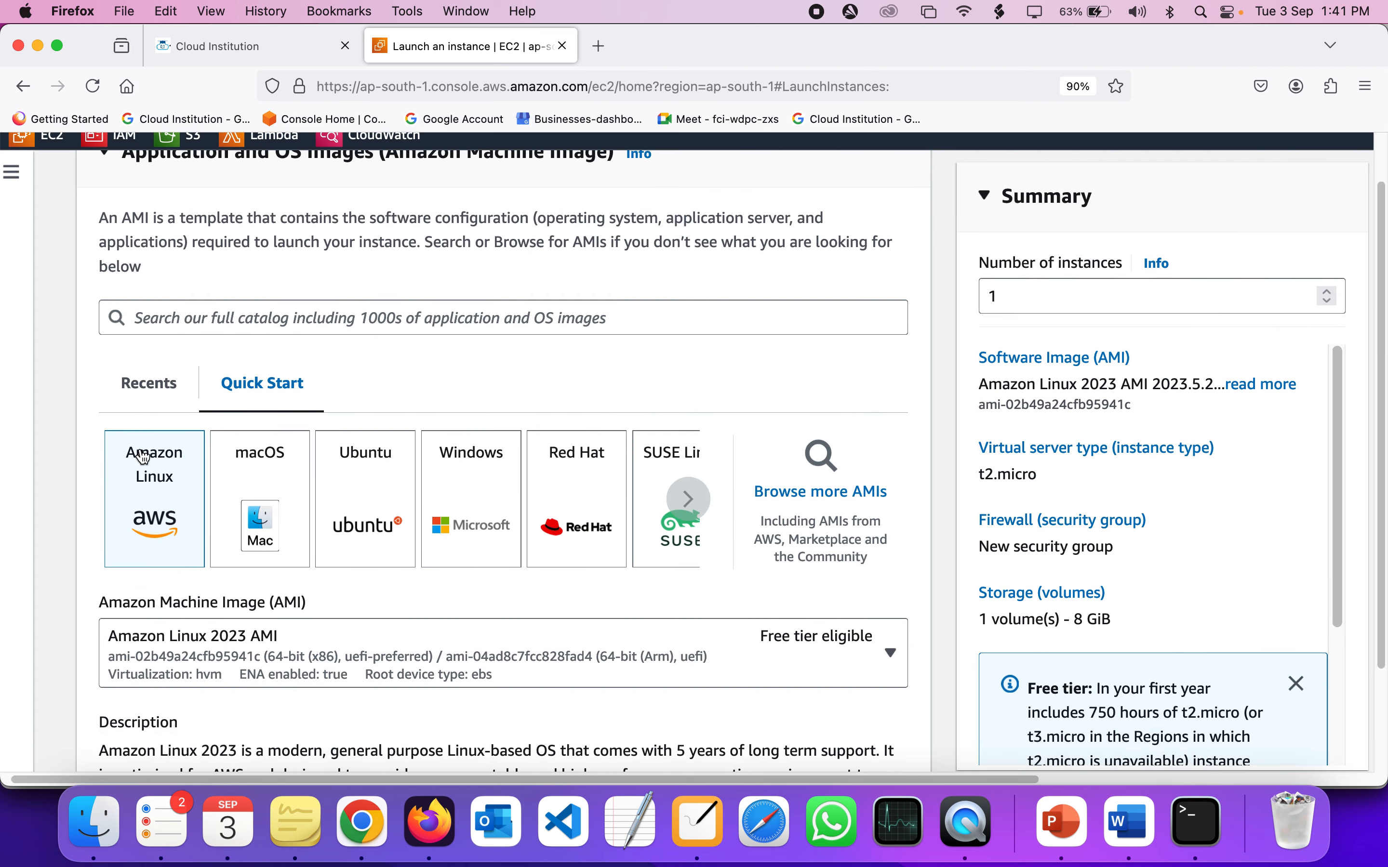
# - Review the Amazon Machine Image options for Amazon Linux and the description of the selected image
pyautogui.scroll(-3, 155, 492)
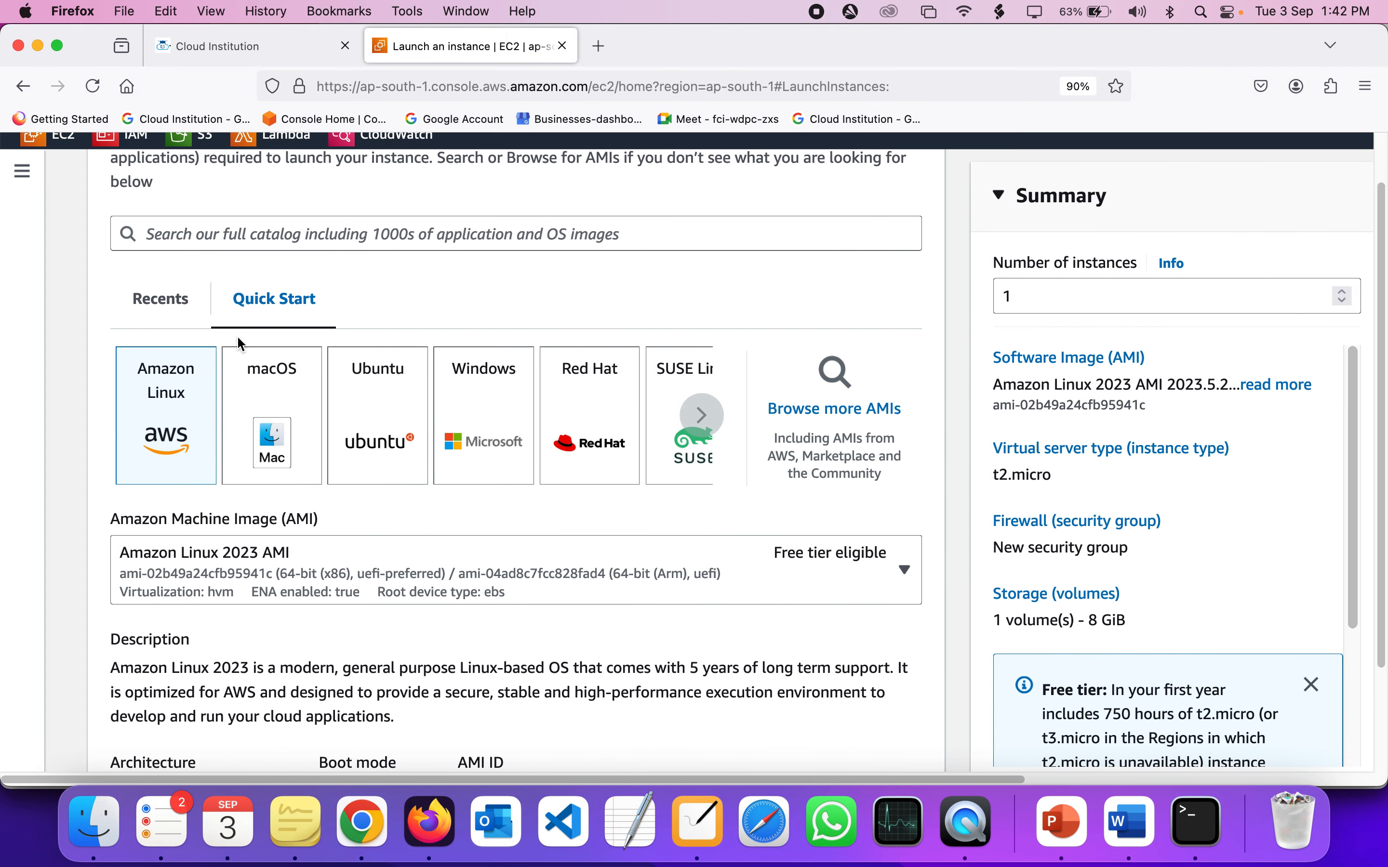
pyautogui.scroll(-5, 198, 424)
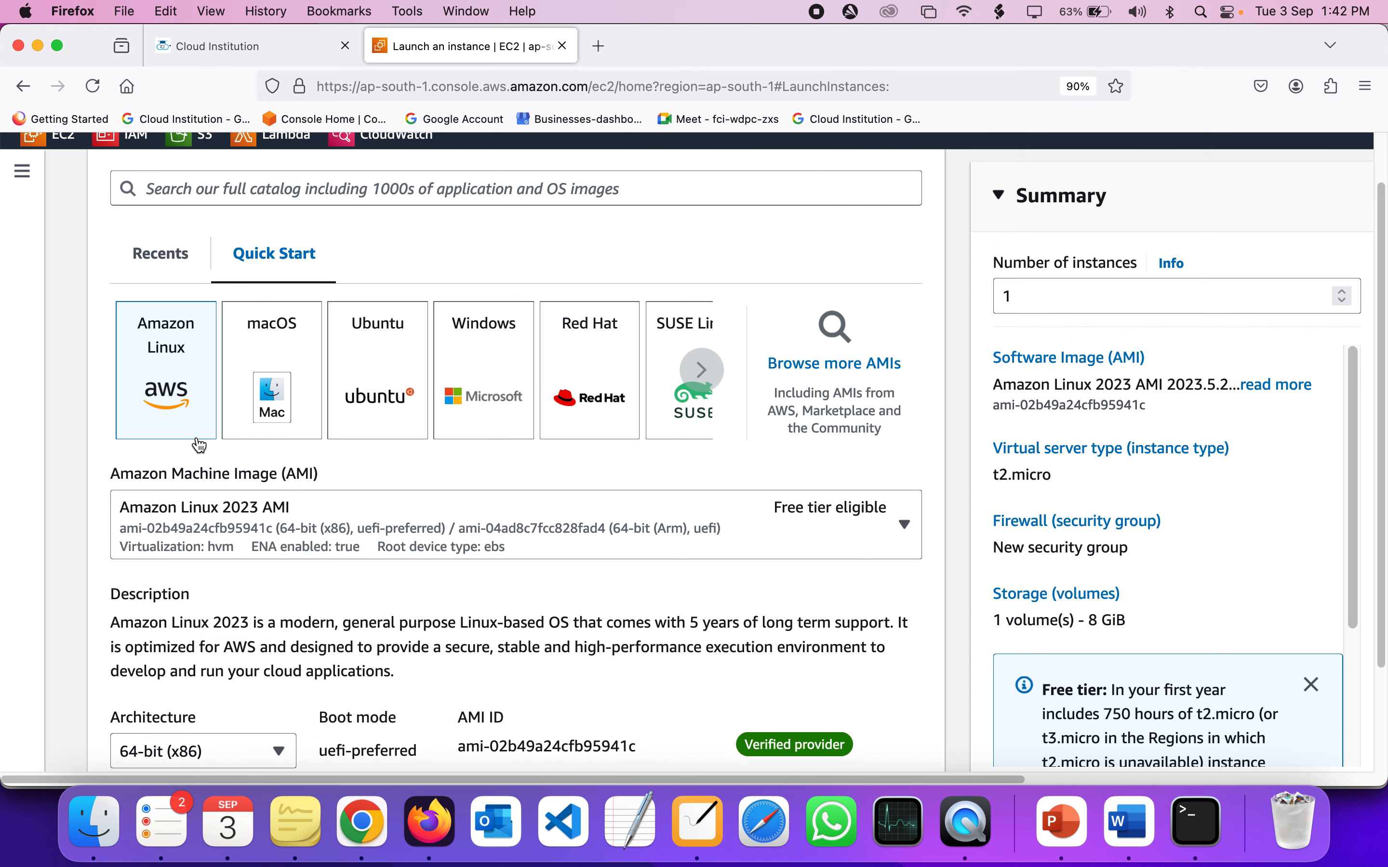
pyautogui.scroll(-4, 198, 438)
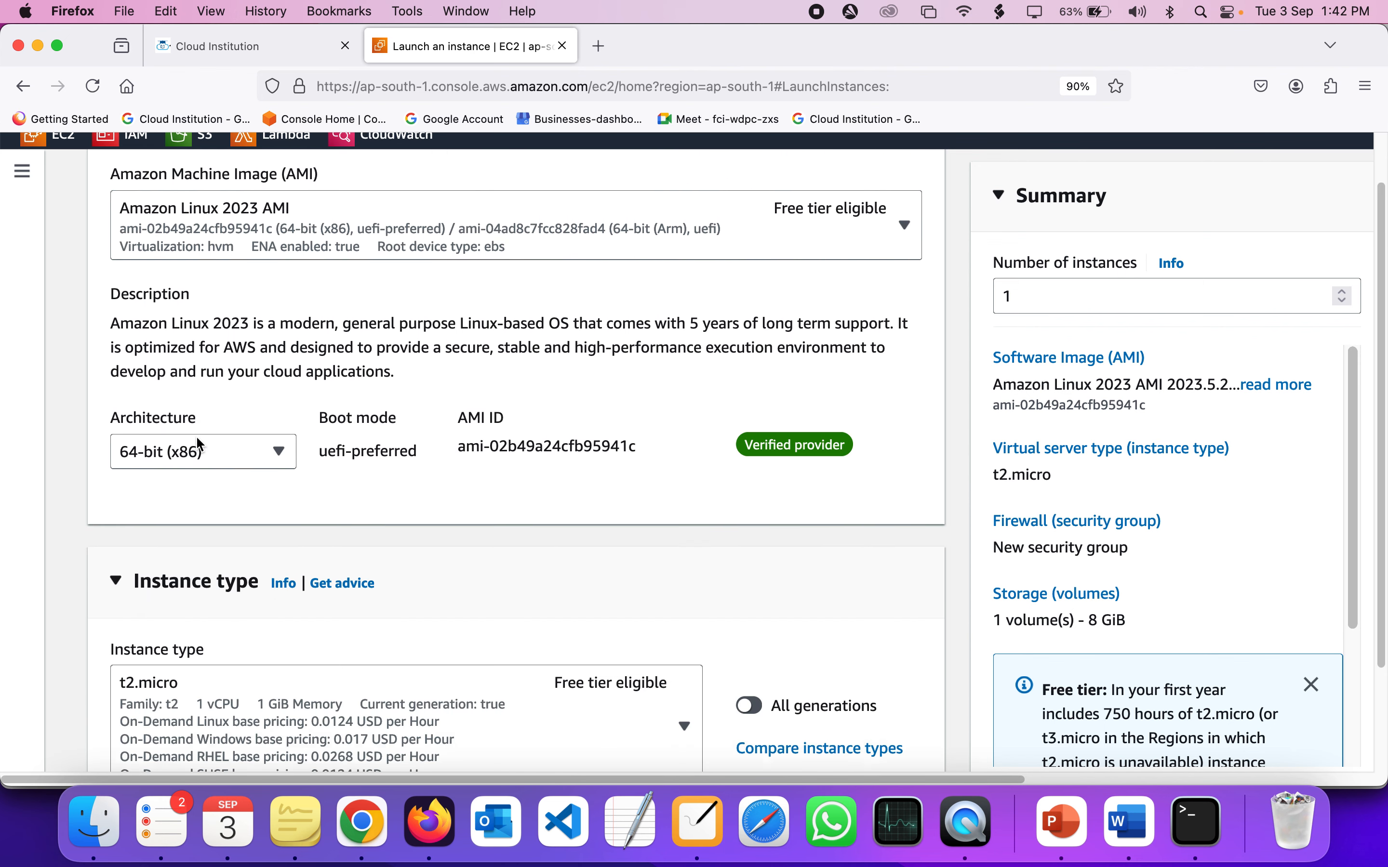
pyautogui.scroll(2, 198, 439)
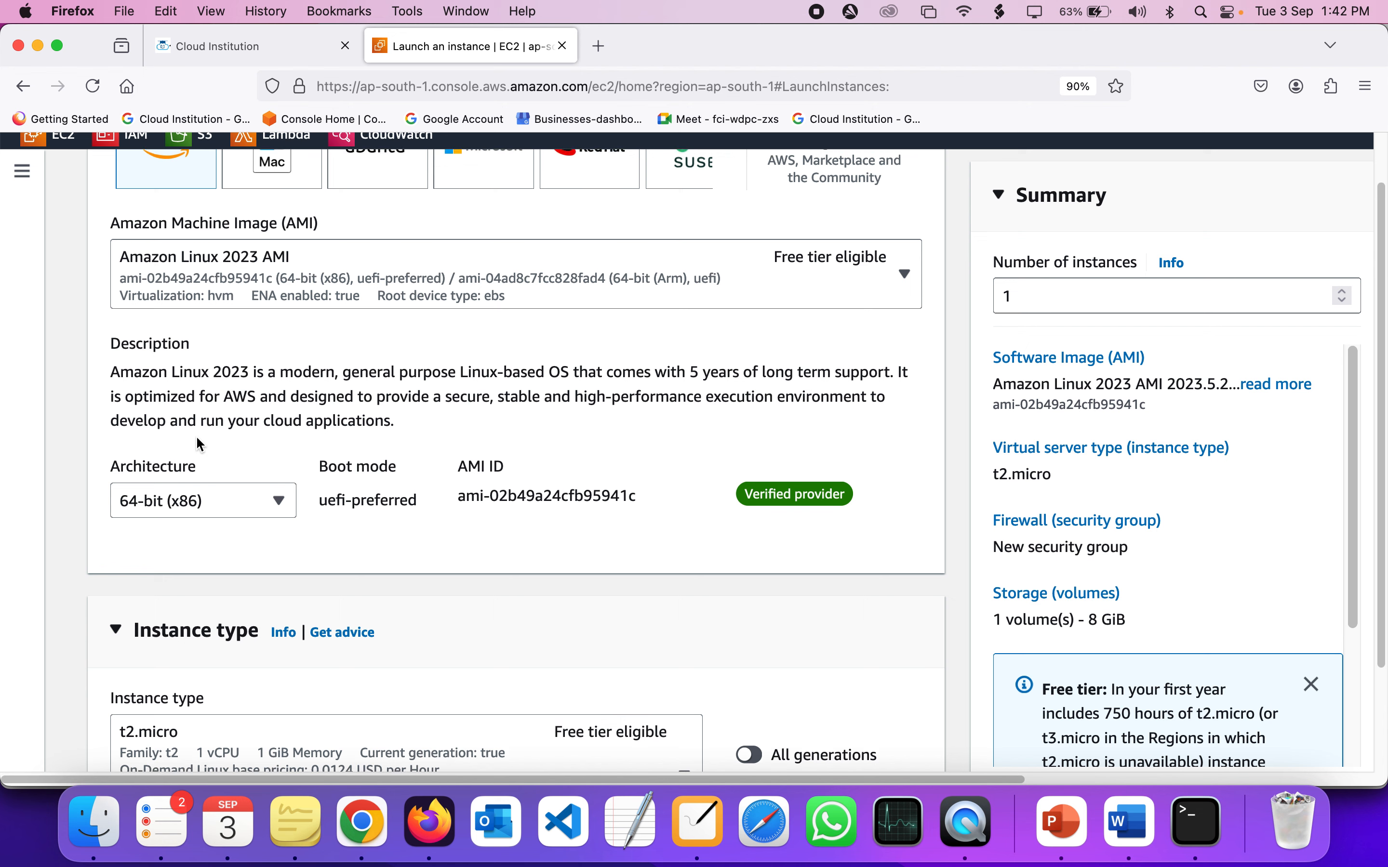
pyautogui.click(379, 308)
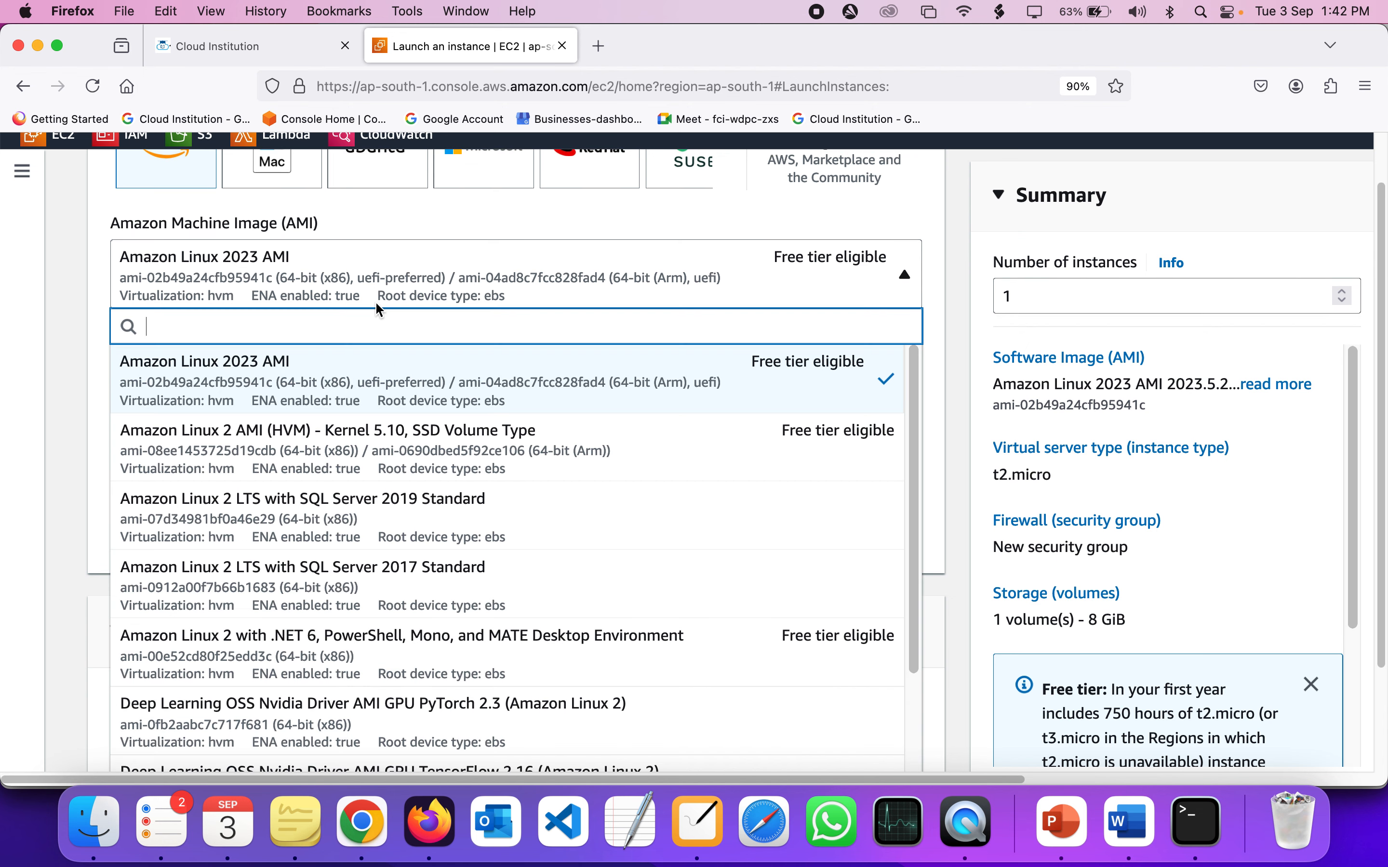
pyautogui.click(81, 383)
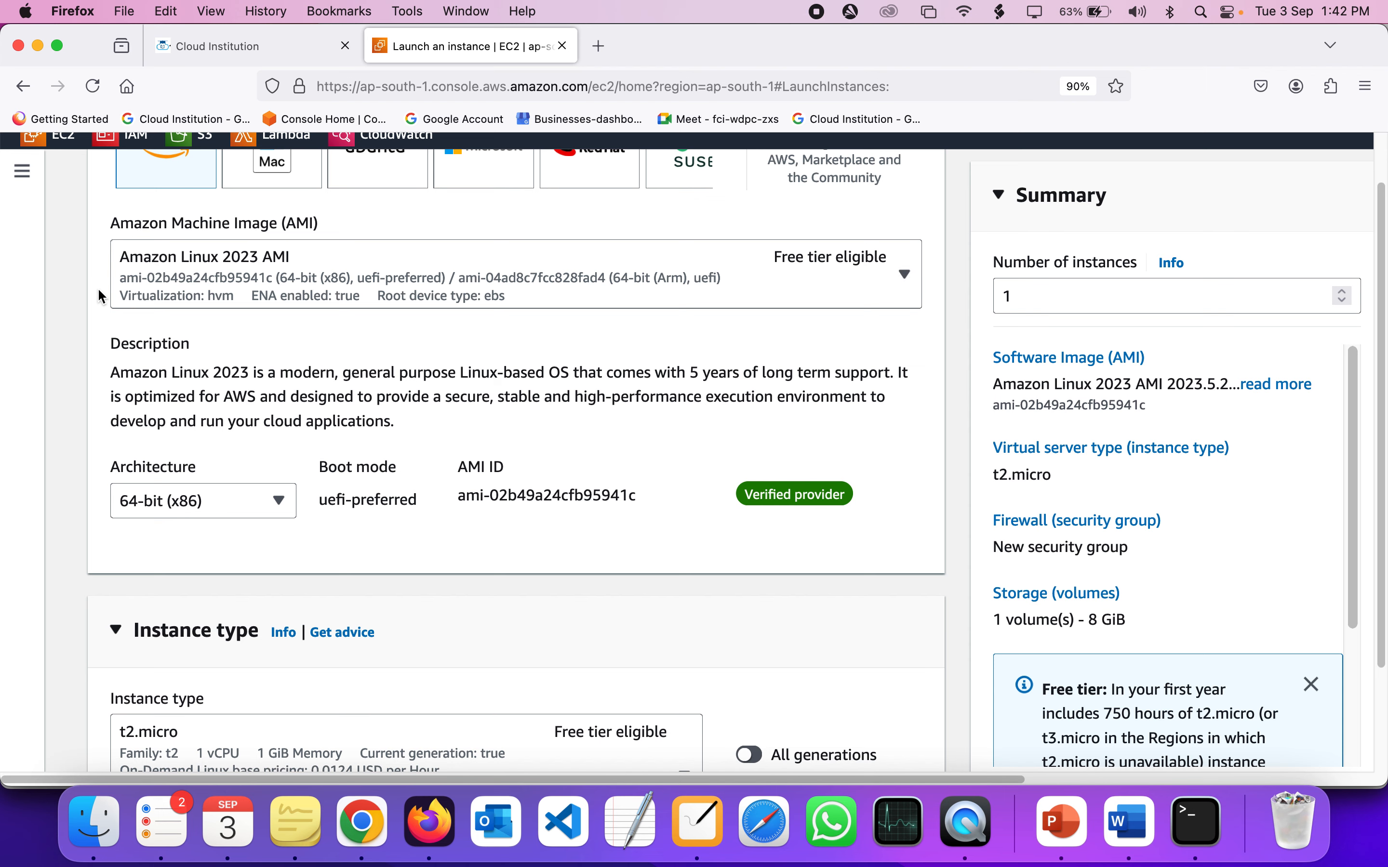
pyautogui.scroll(3, 99, 296)
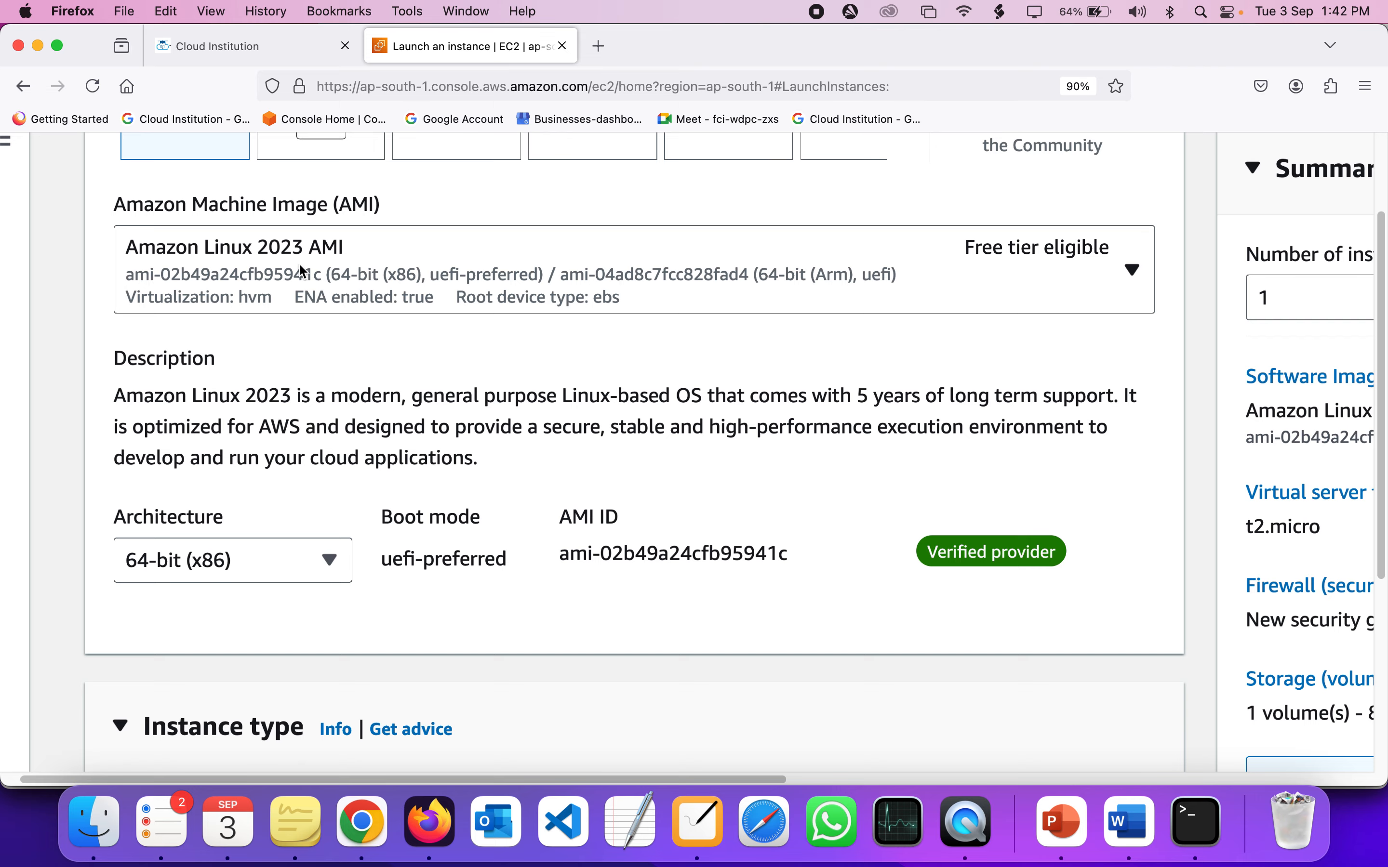
pyautogui.scroll(-3, 197, 275)
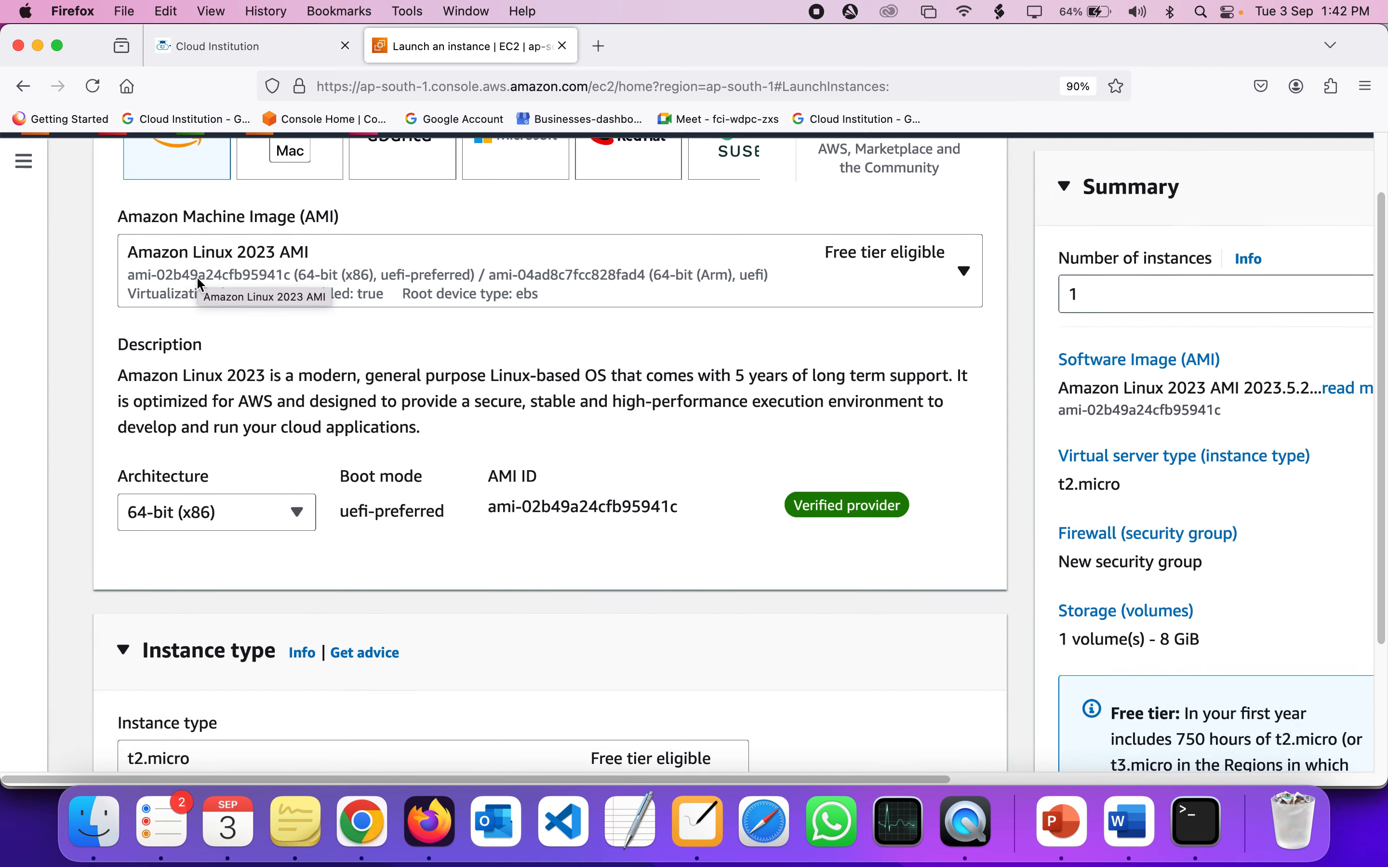
pyautogui.scroll(3, 199, 282)
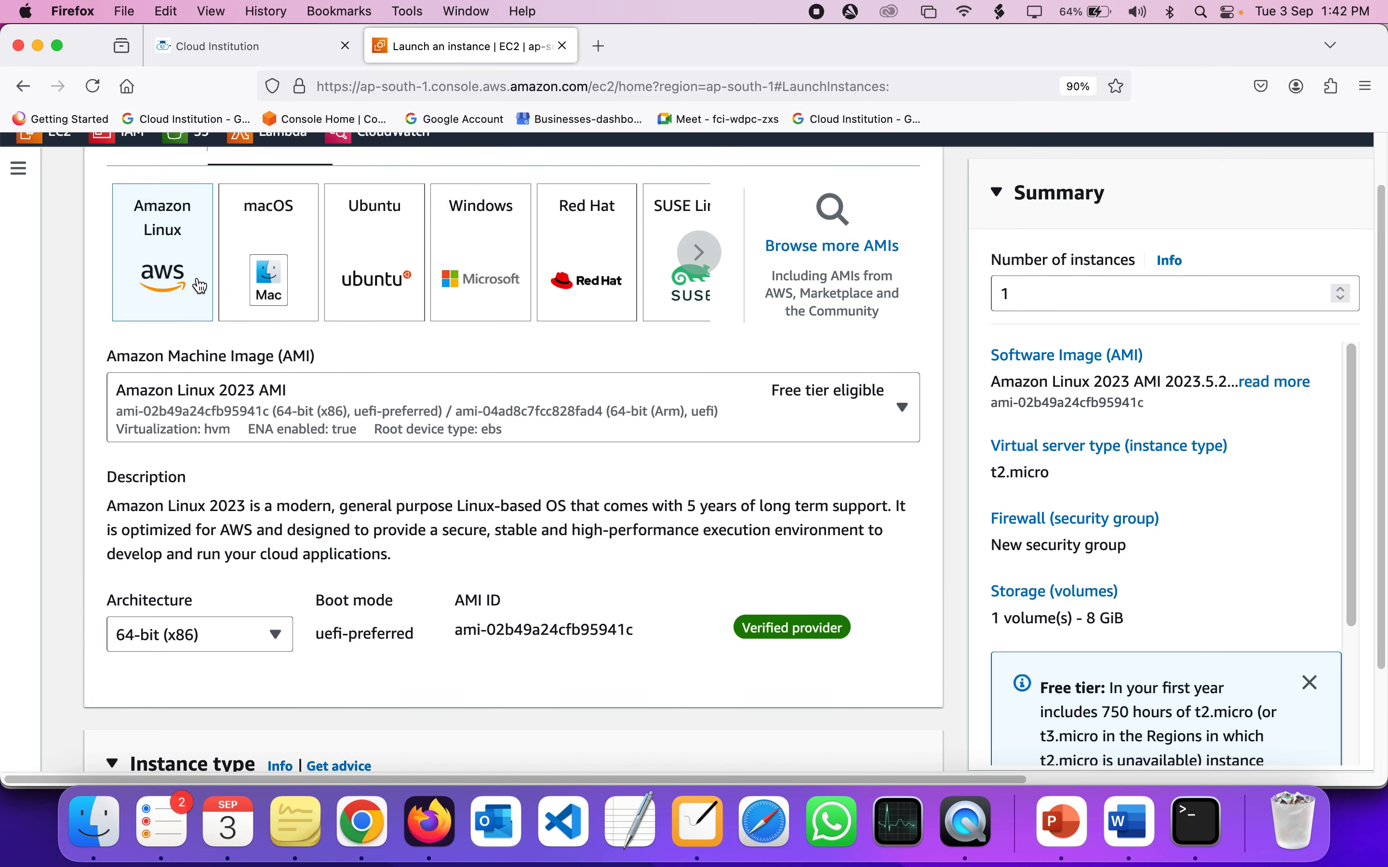
pyautogui.scroll(3, 200, 285)
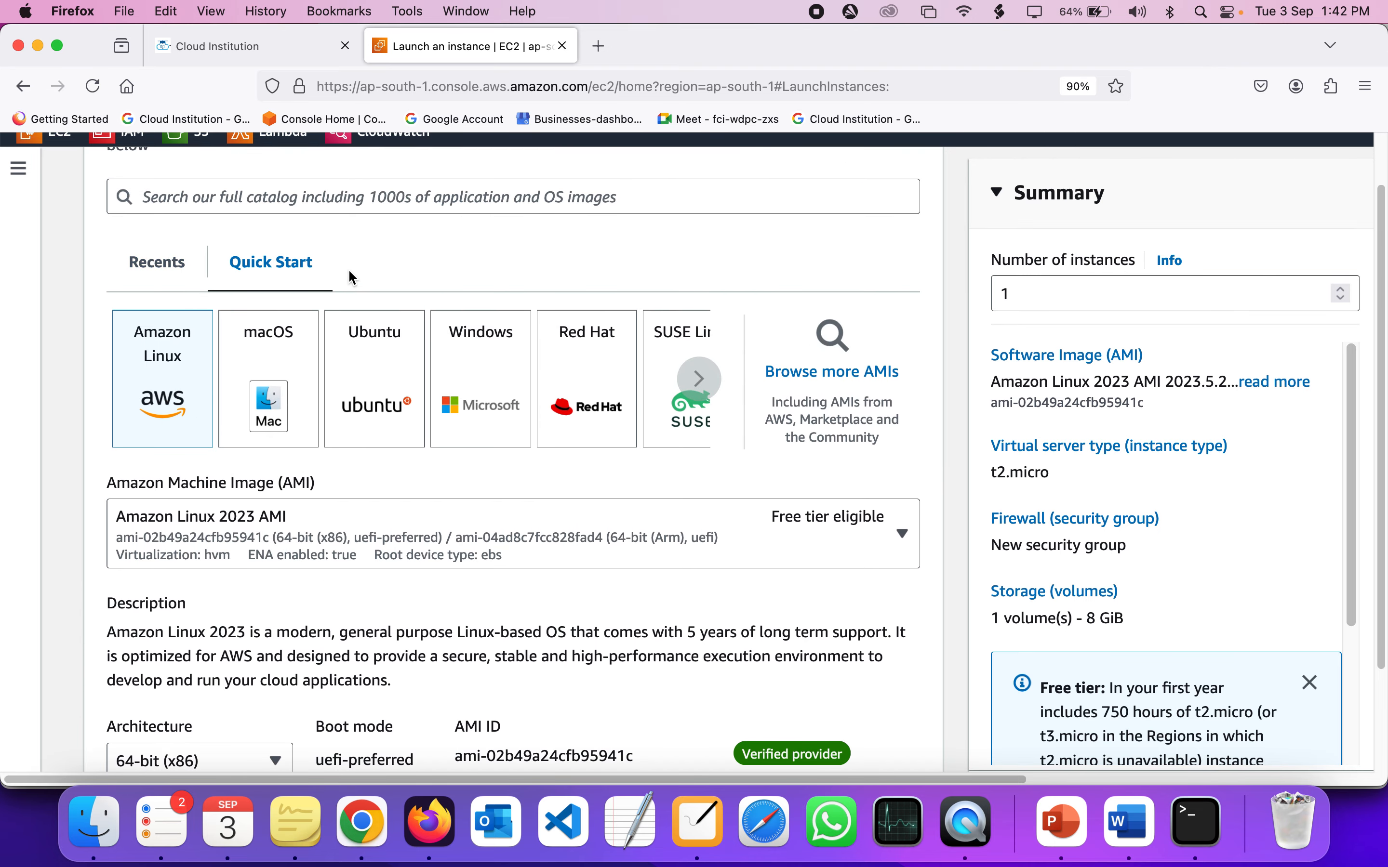
# - Check the architecture options offered for the Amazon Linux 2023 AMI
pyautogui.scroll(-8, 352, 278)
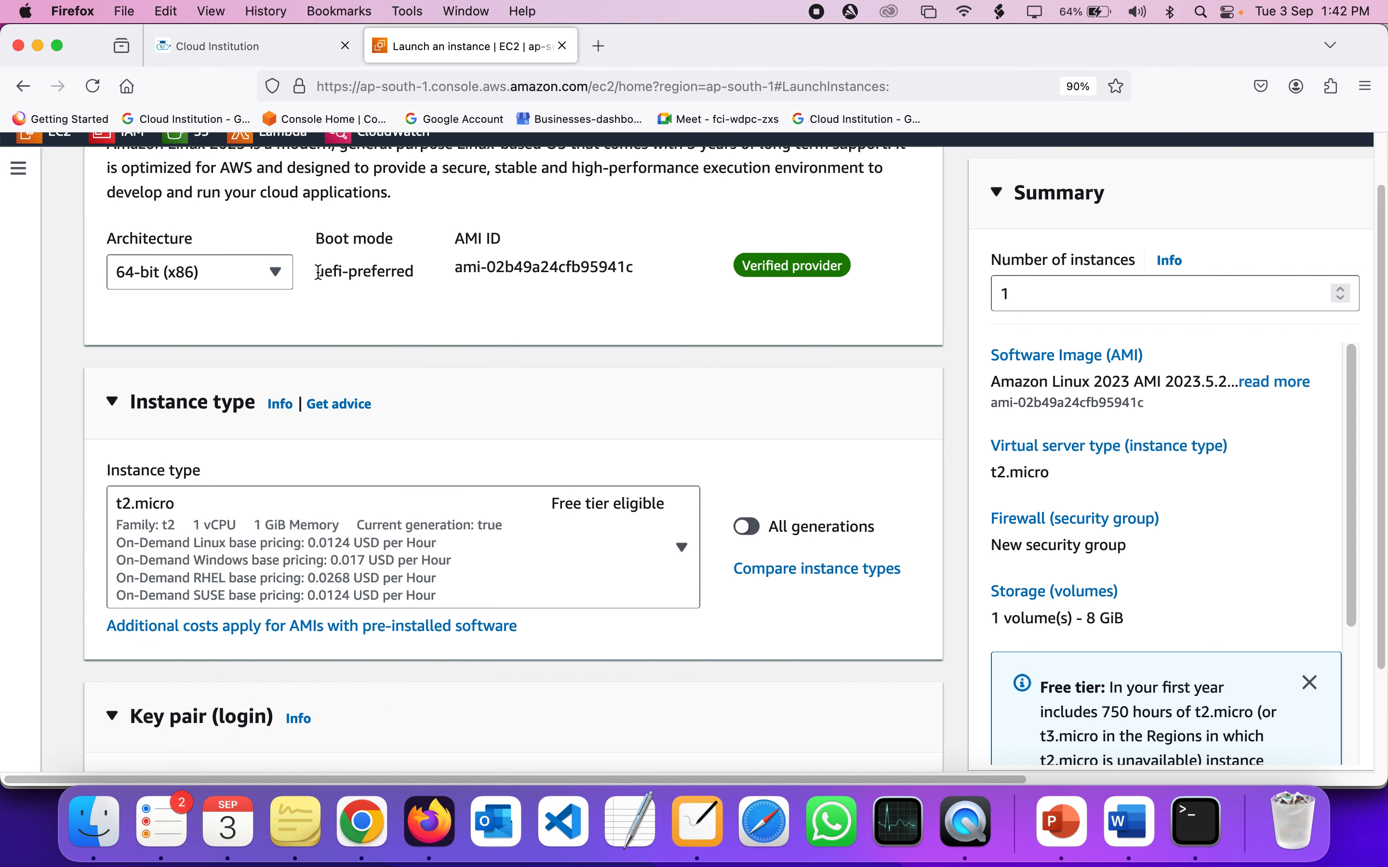
pyautogui.click(148, 278)
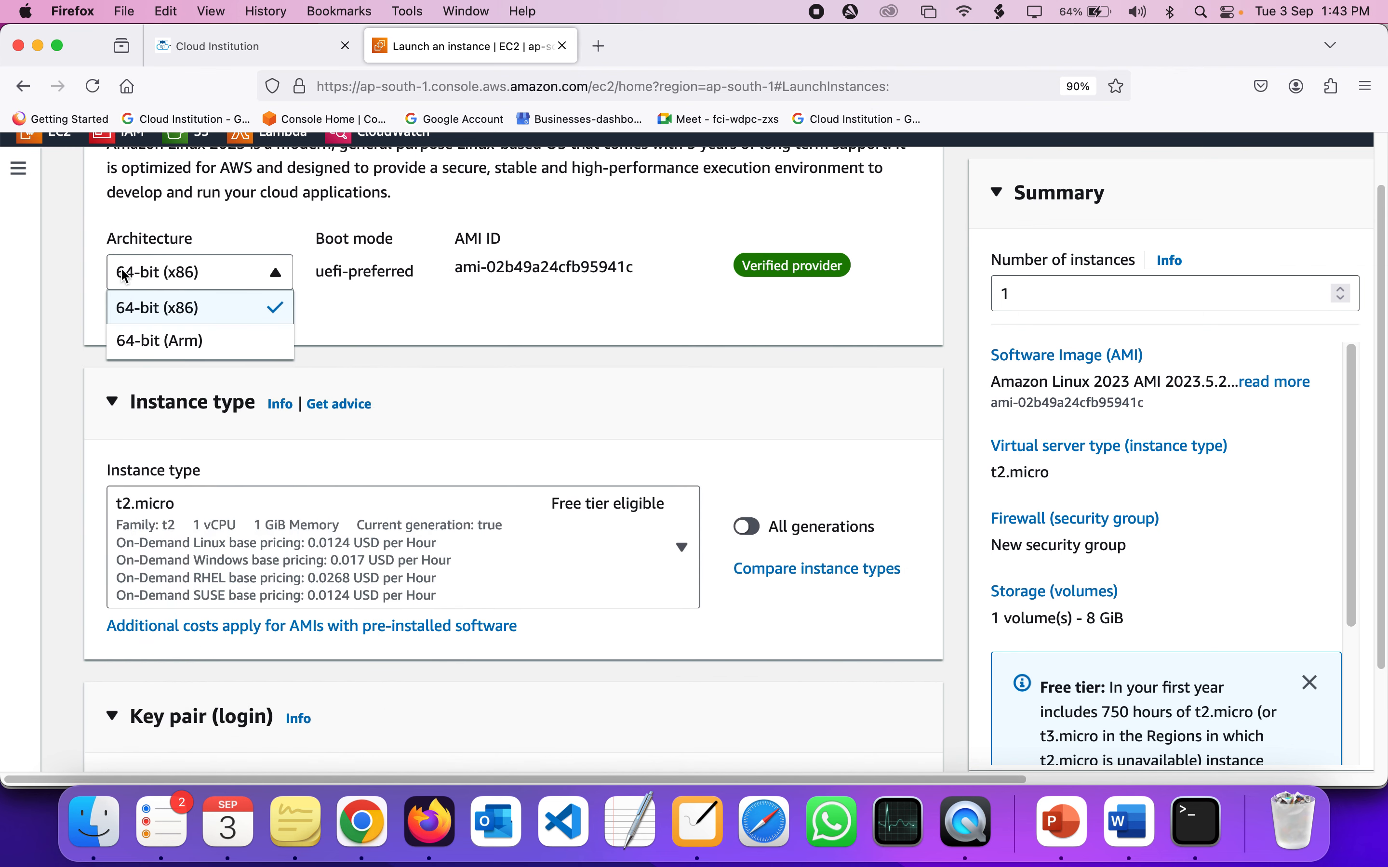
pyautogui.click(94, 278)
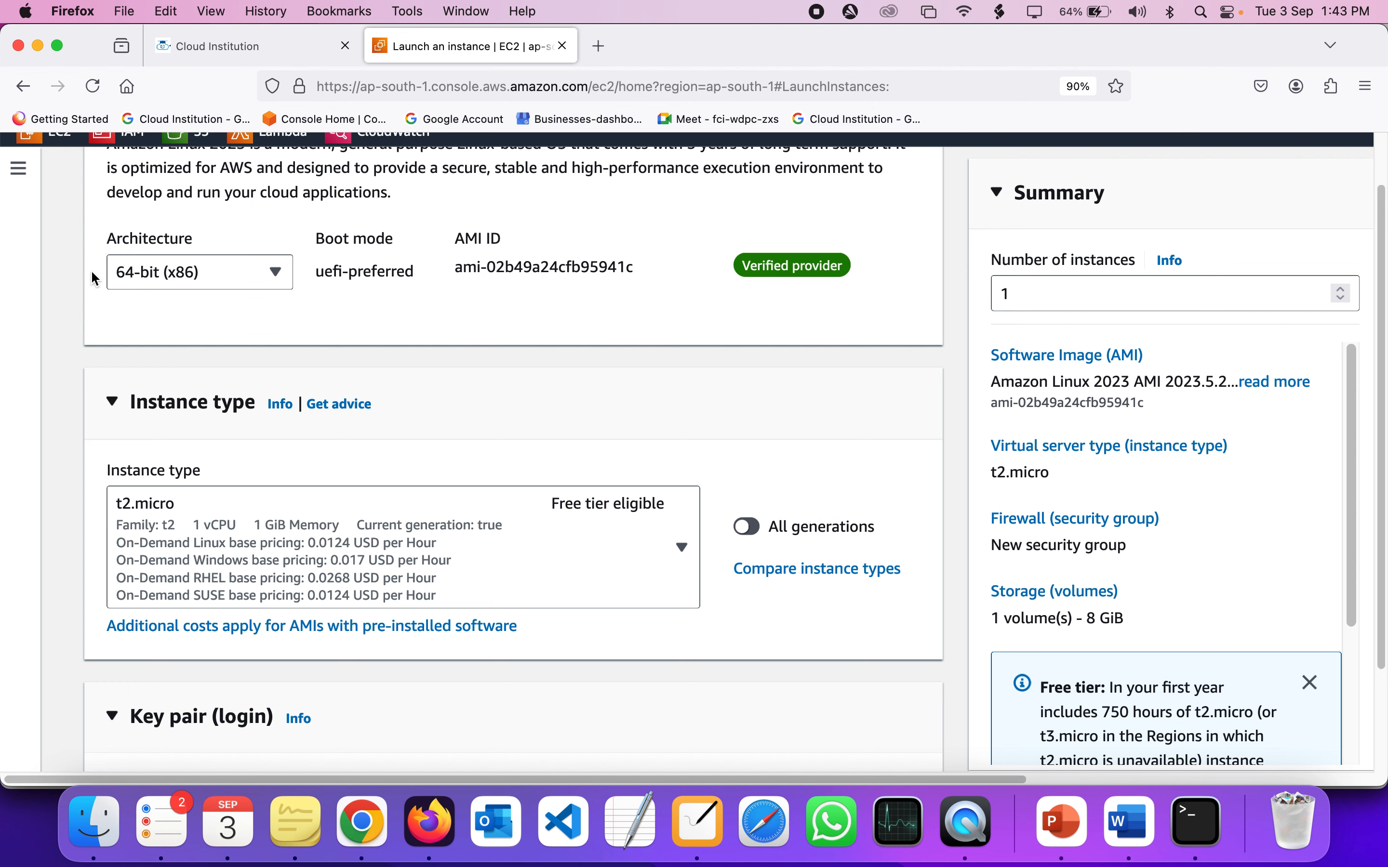
# - Examine the t2.micro instance type's vCPU, memory, pricing and free tier eligibility
pyautogui.scroll(-1, 191, 291)
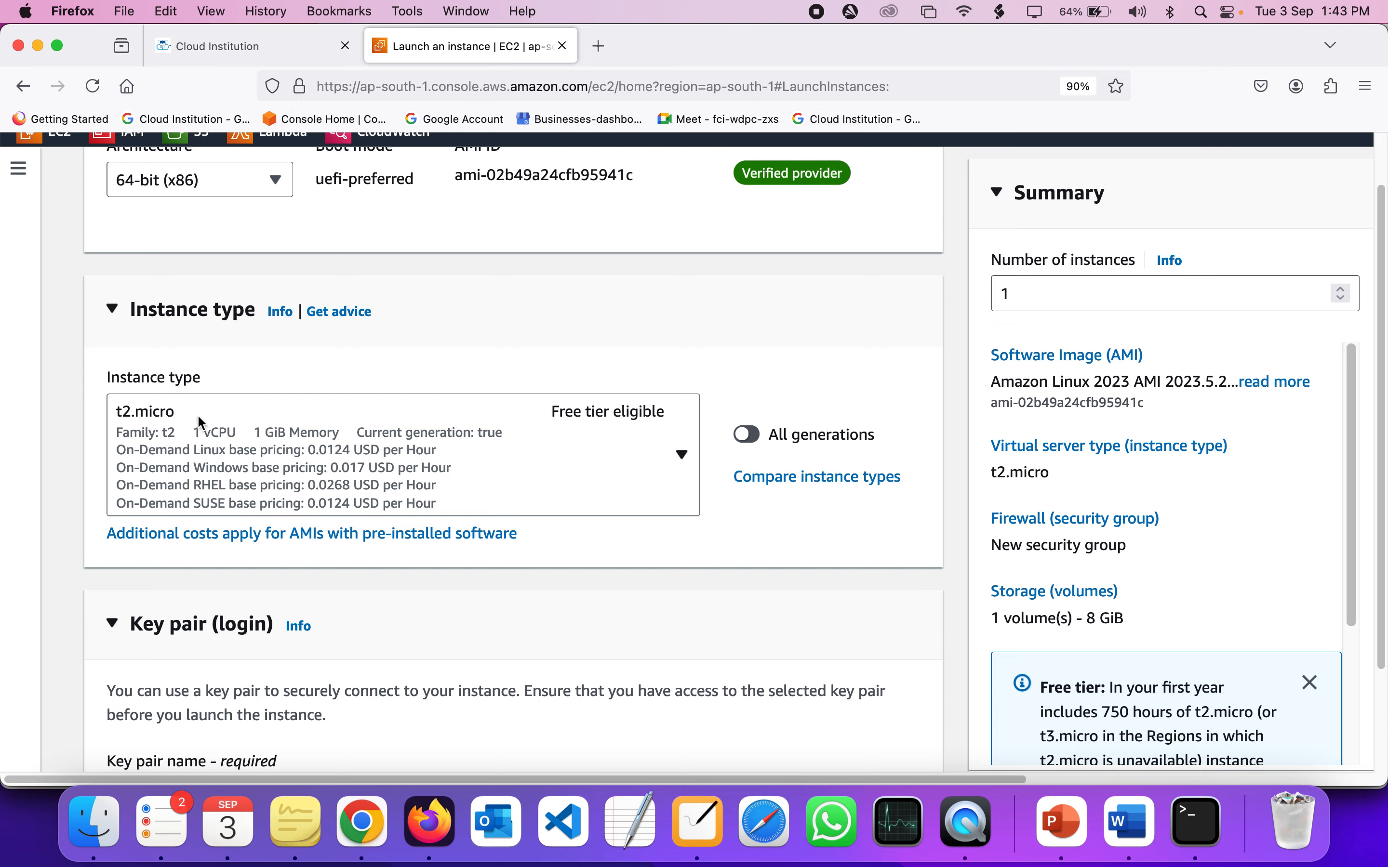
pyautogui.scroll(5, 99, 425)
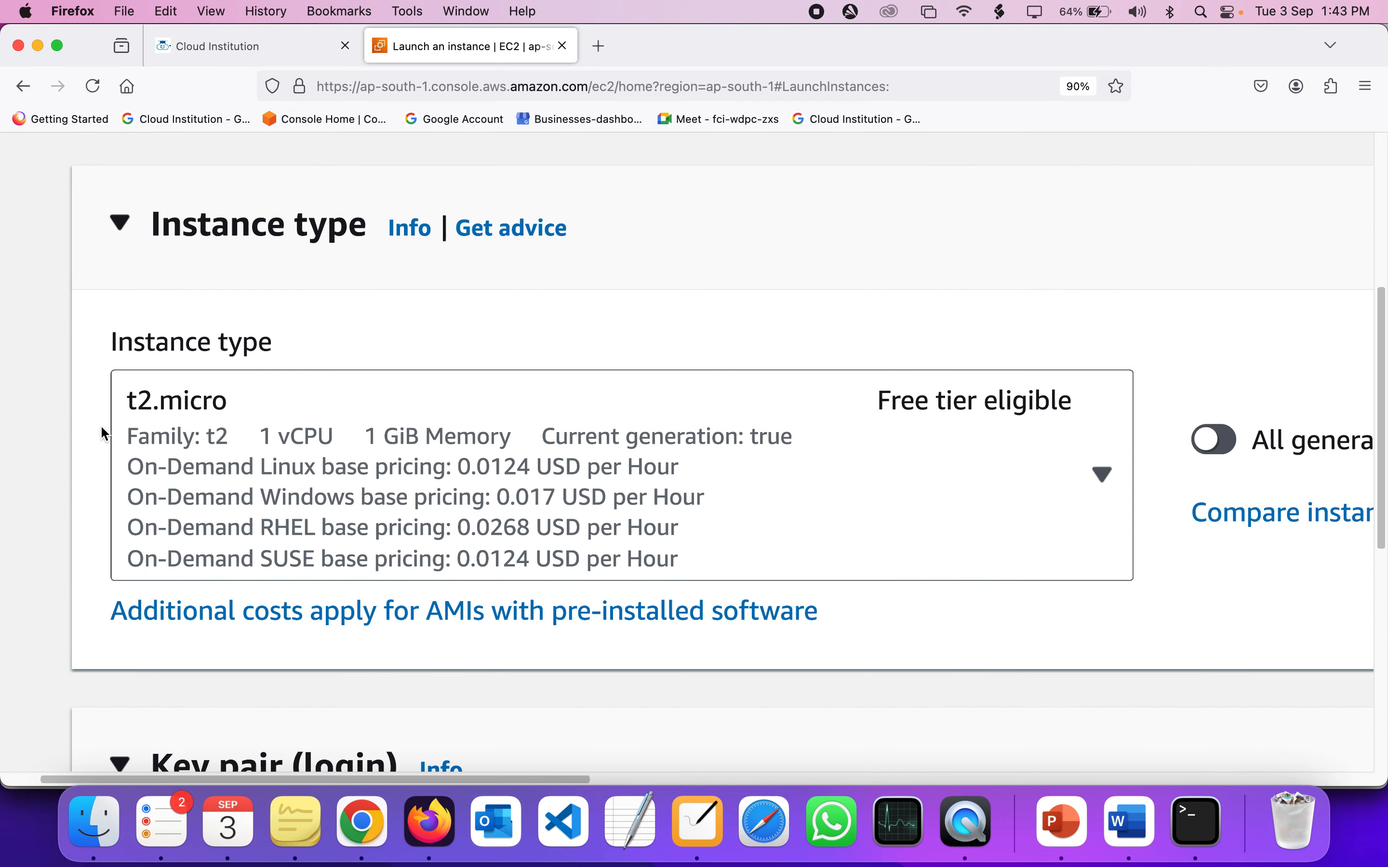
pyautogui.scroll(-5, 208, 407)
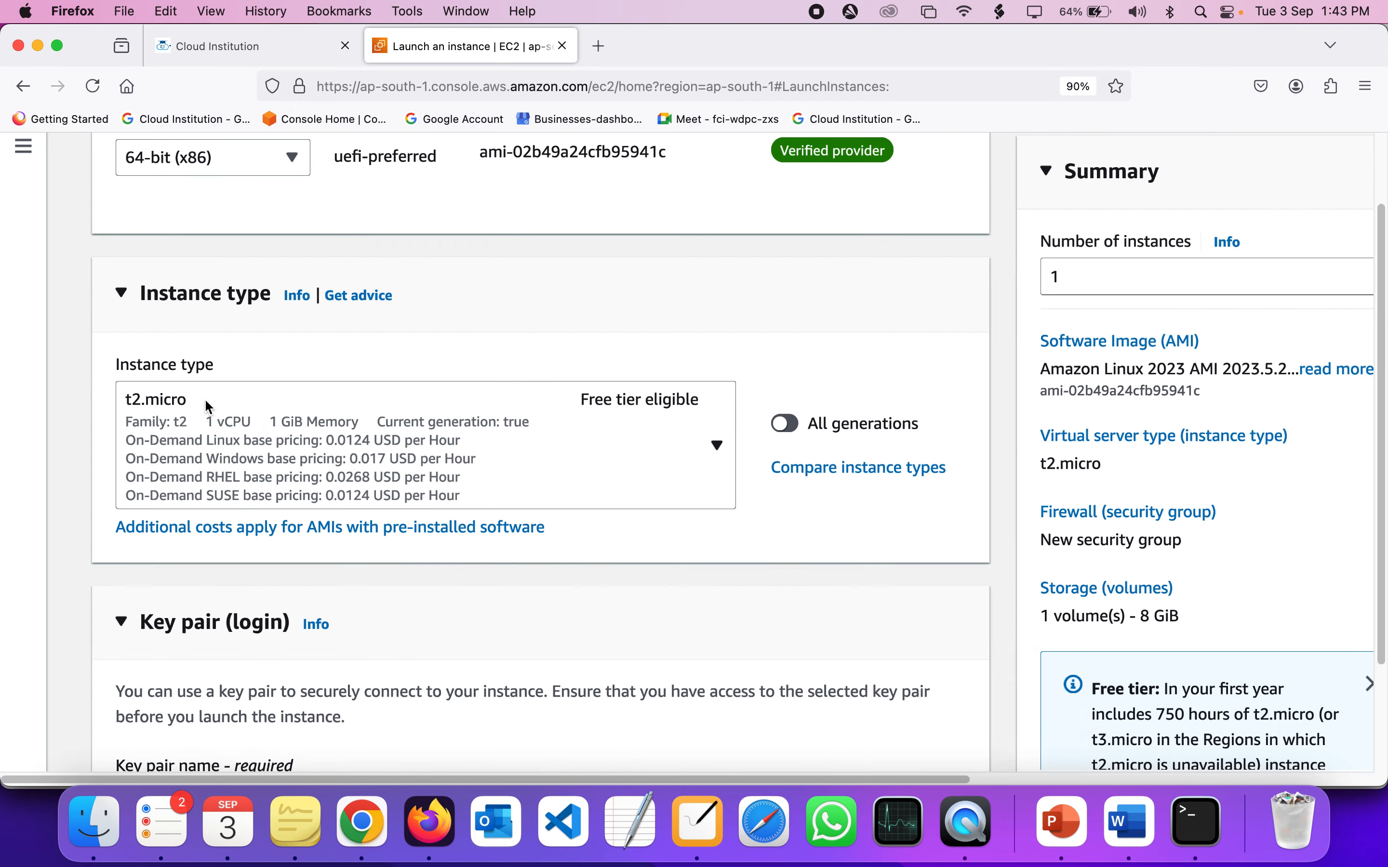
pyautogui.scroll(5, 209, 406)
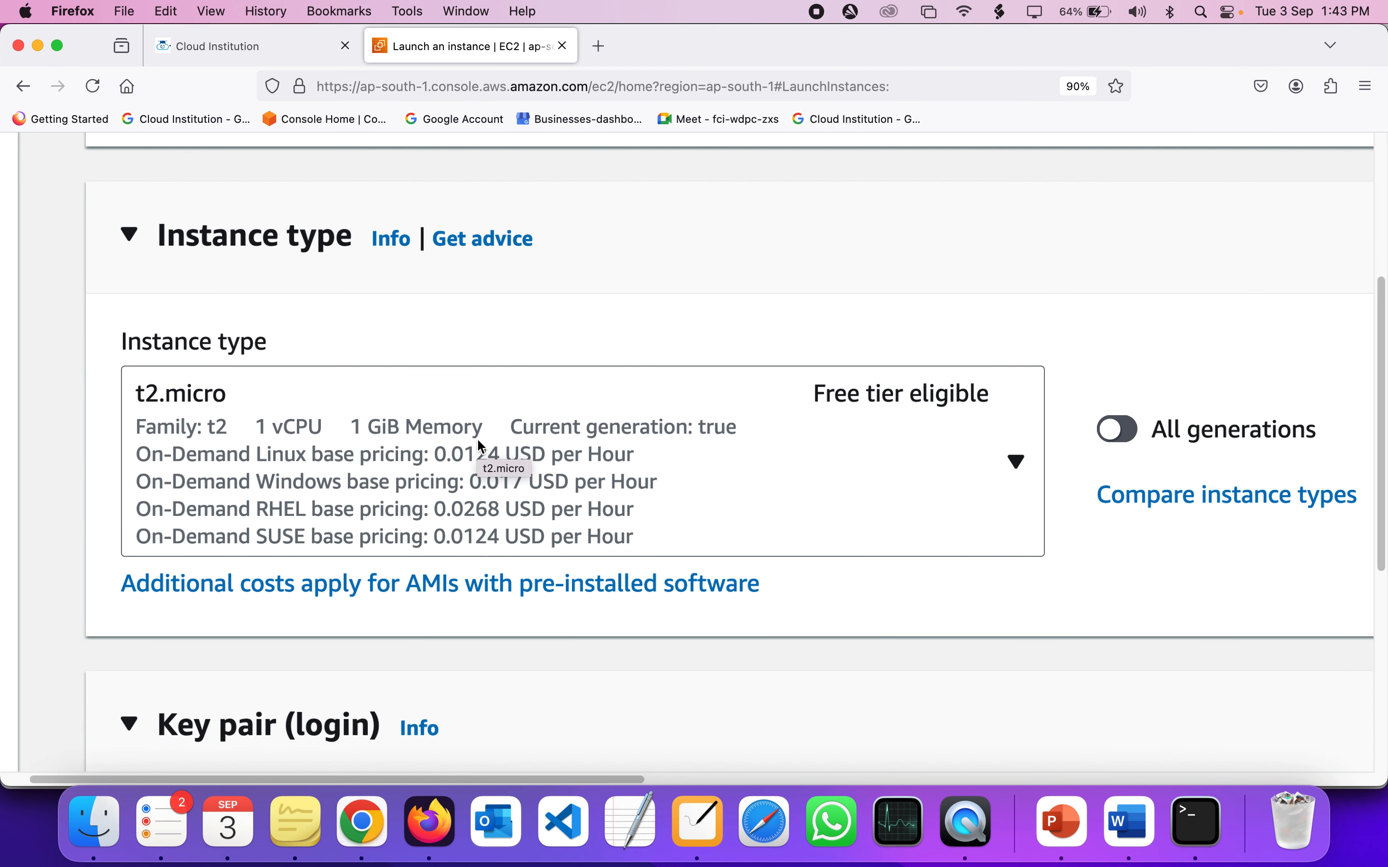
pyautogui.scroll(-3, 479, 442)
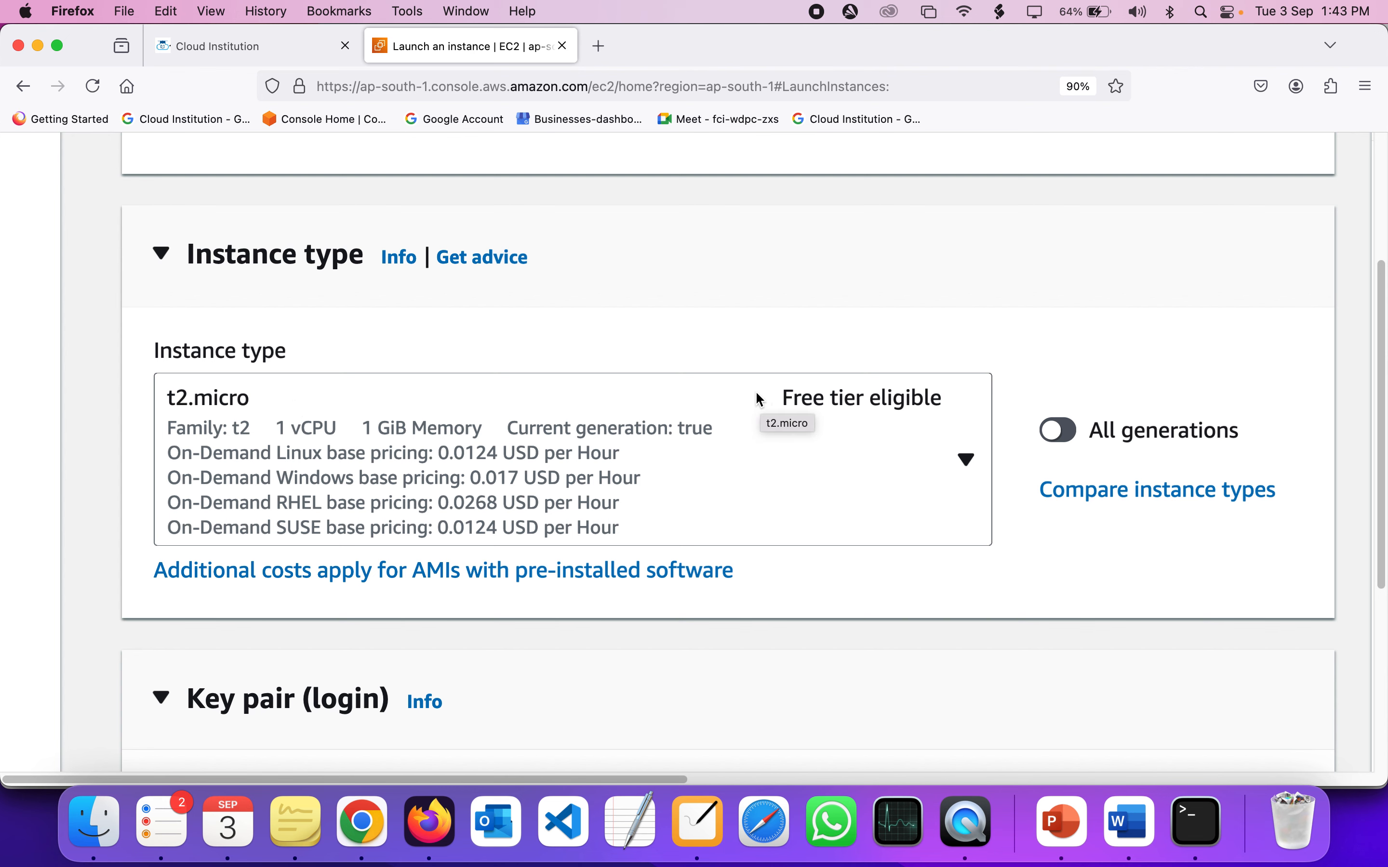
pyautogui.hscroll(1, 716, 390)
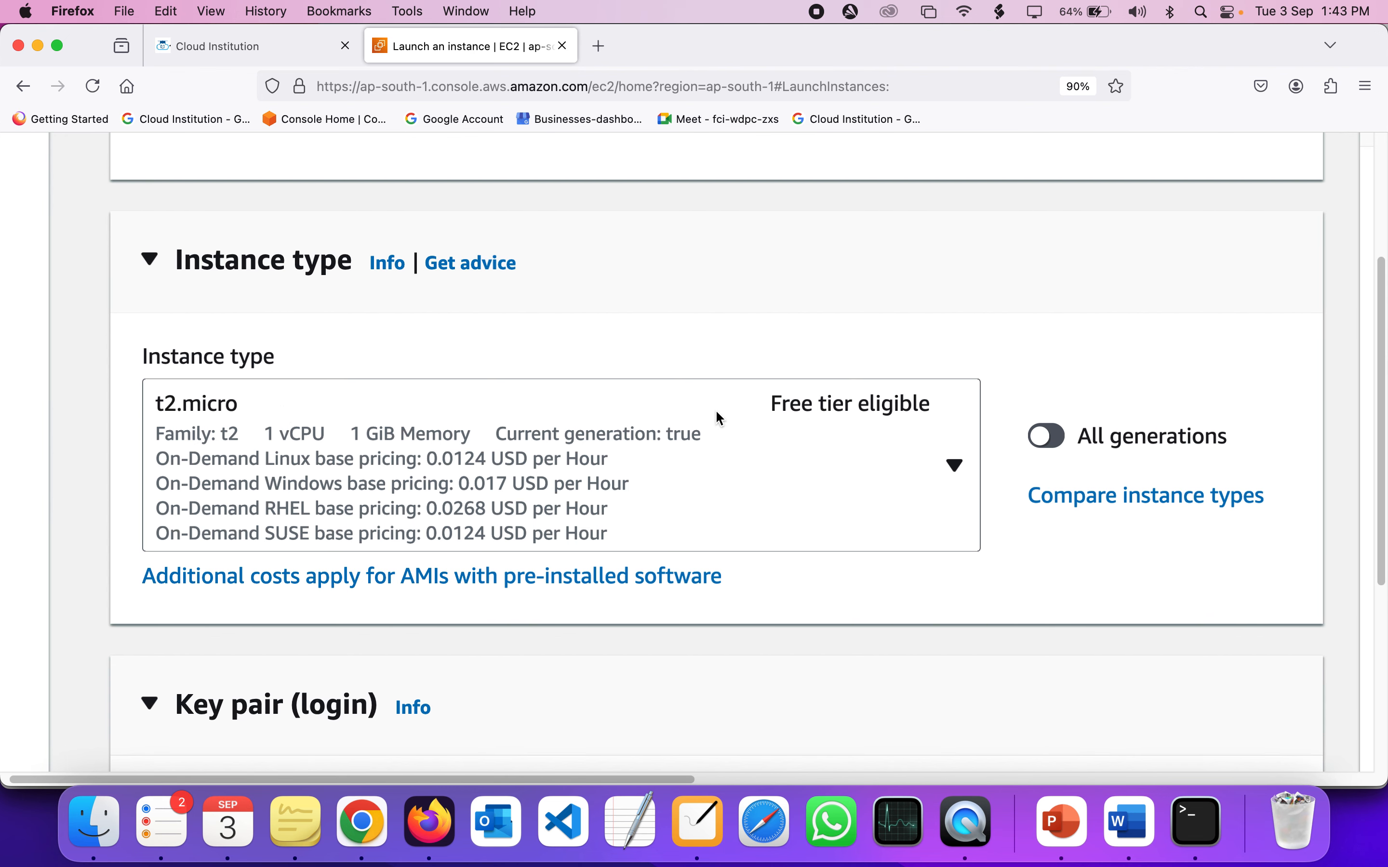
pyautogui.scroll(-3, 716, 414)
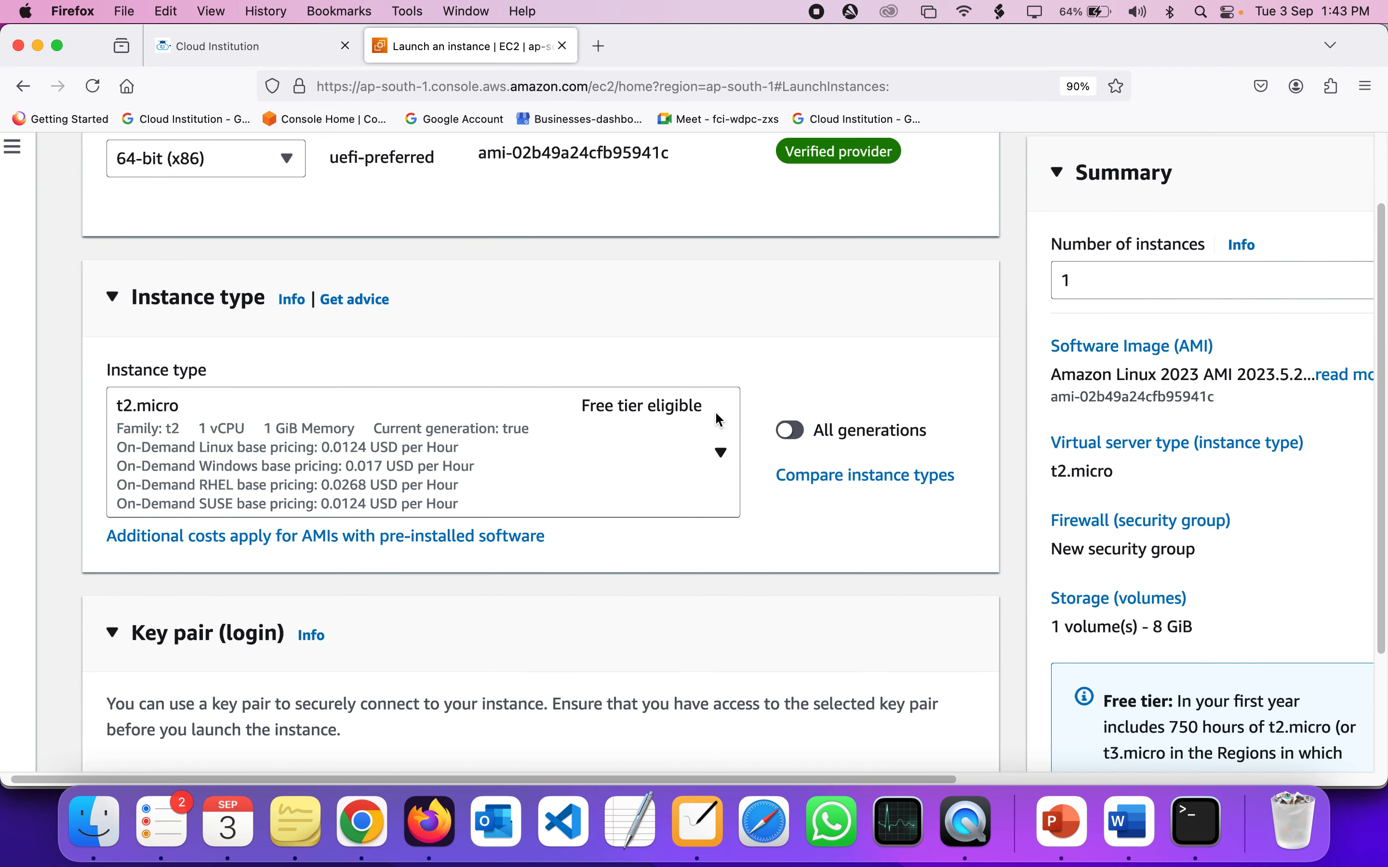
pyautogui.hscroll(-1, 716, 414)
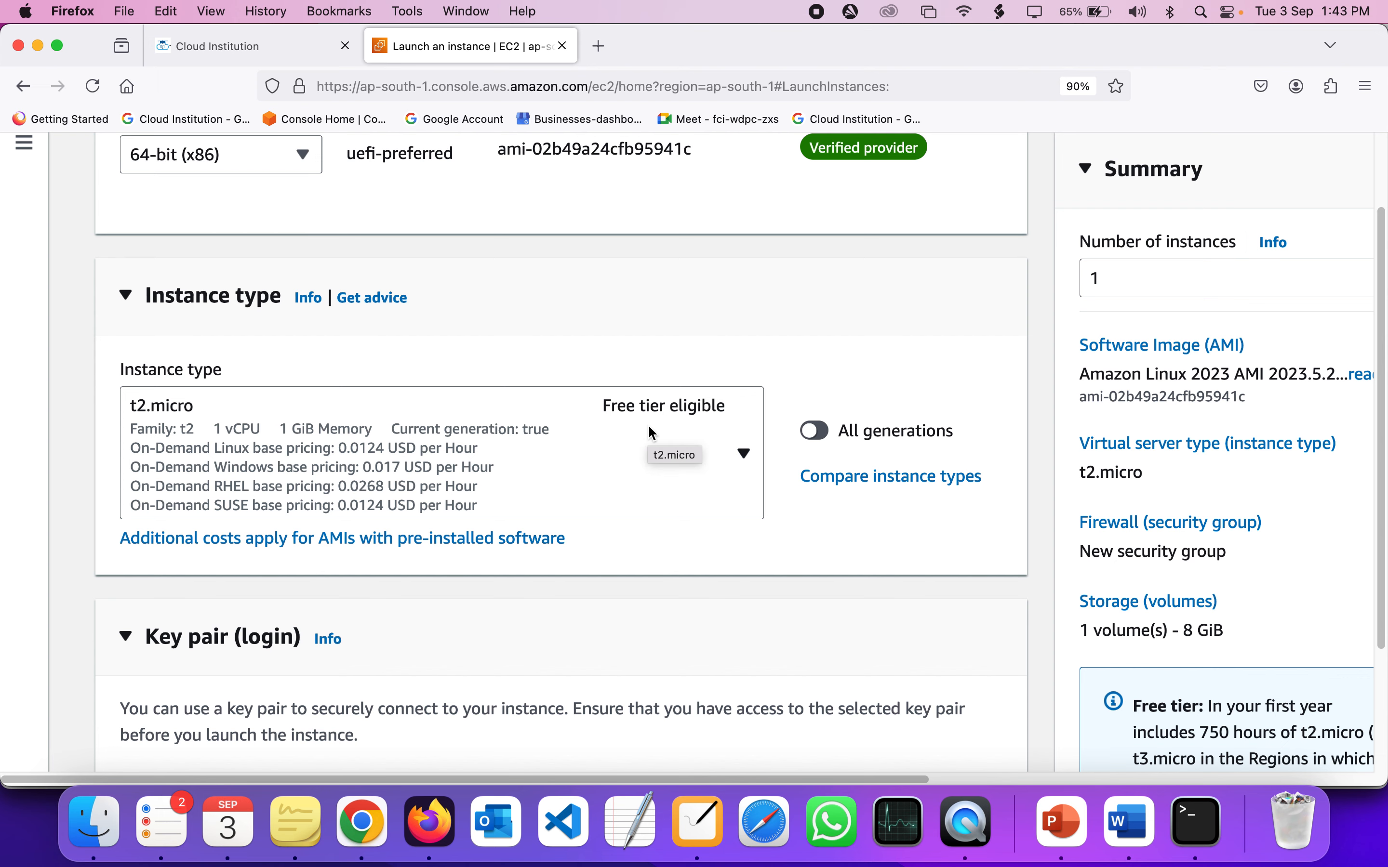
# - Review the free tier usage terms in the launch summary and the list of selectable instance types
pyautogui.scroll(1, 647, 424)
pyautogui.hscroll(-2, 652, 431)
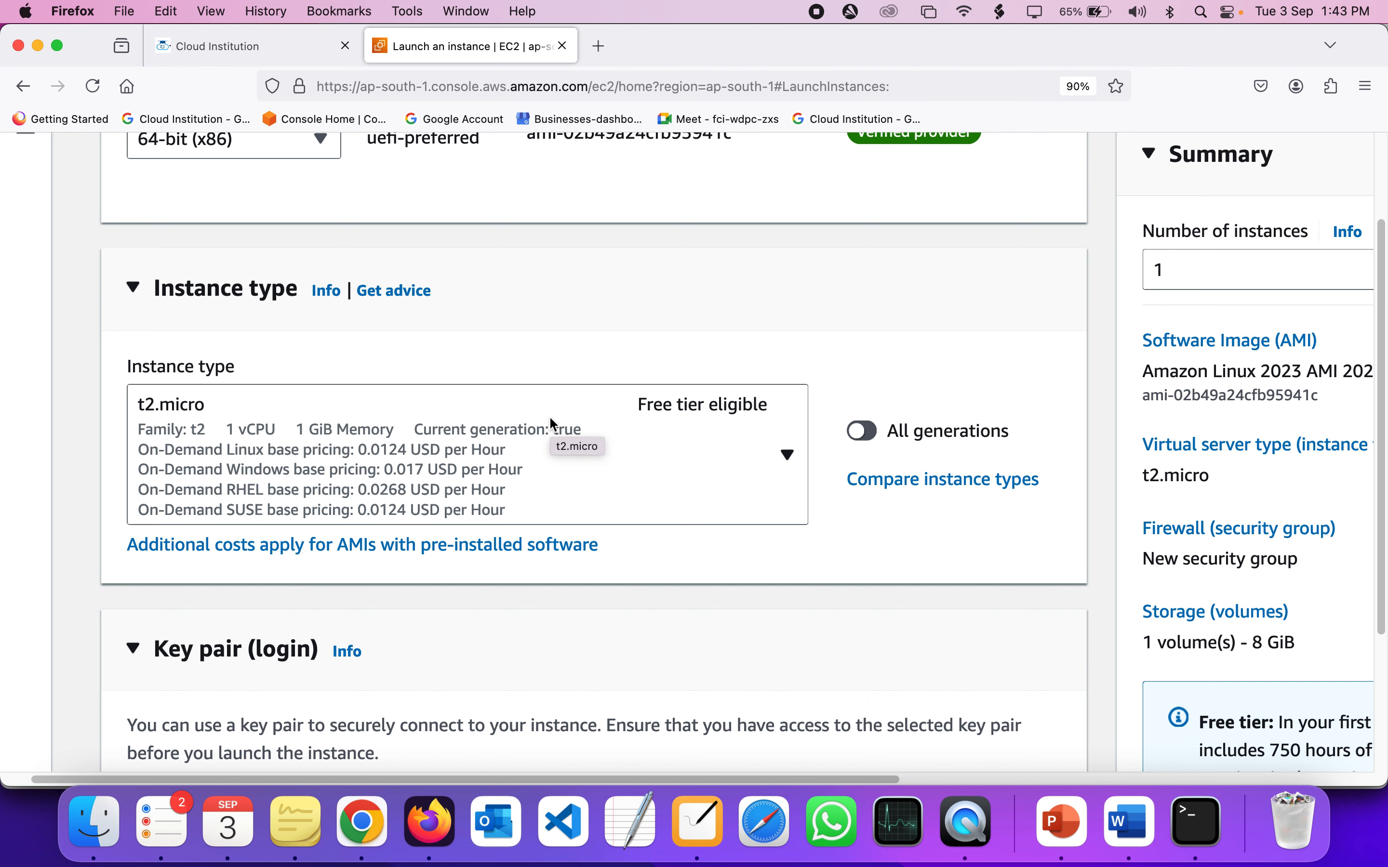
pyautogui.hscroll(10, 1323, 425)
pyautogui.scroll(-4, 1323, 425)
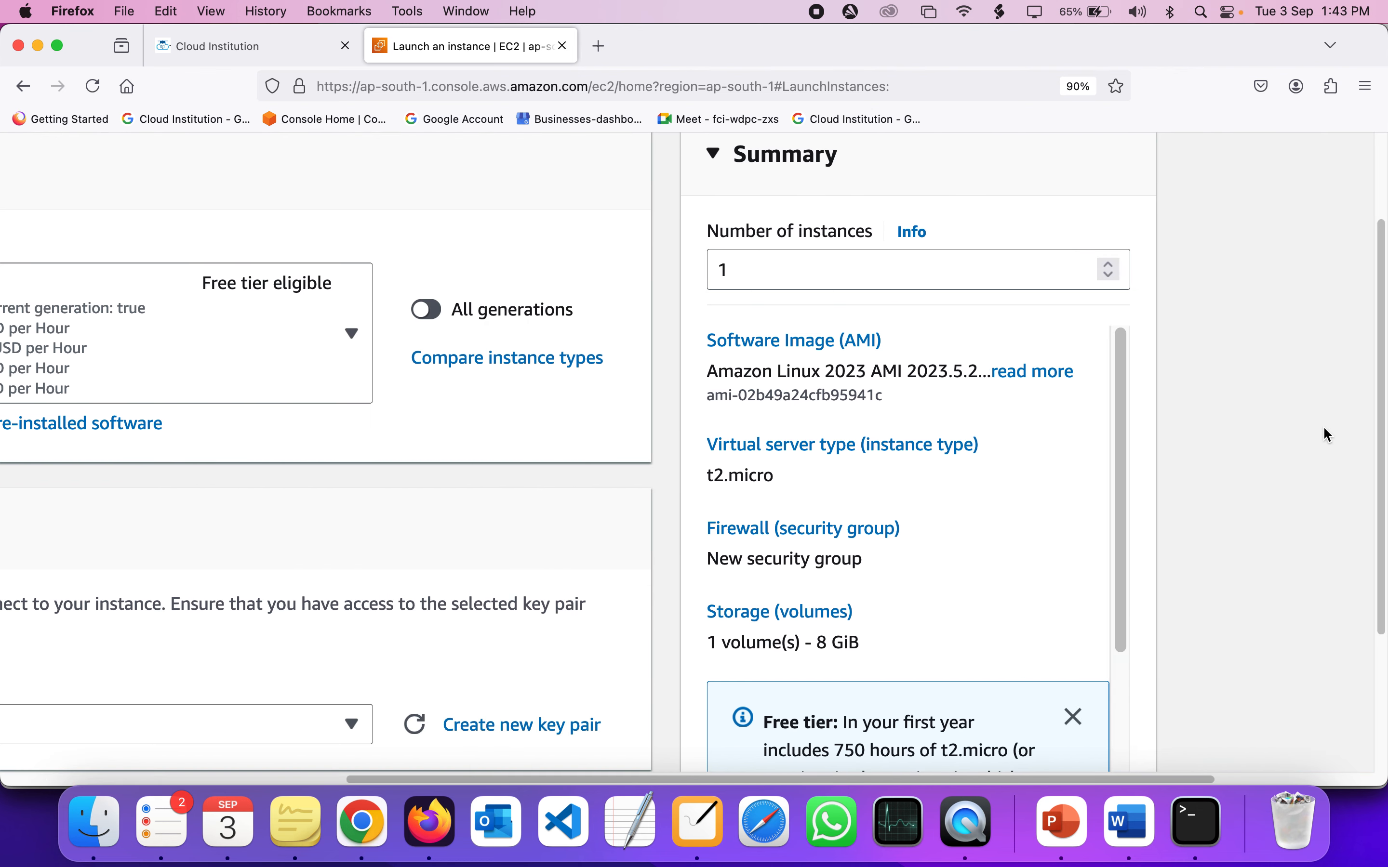
pyautogui.scroll(-3, 975, 665)
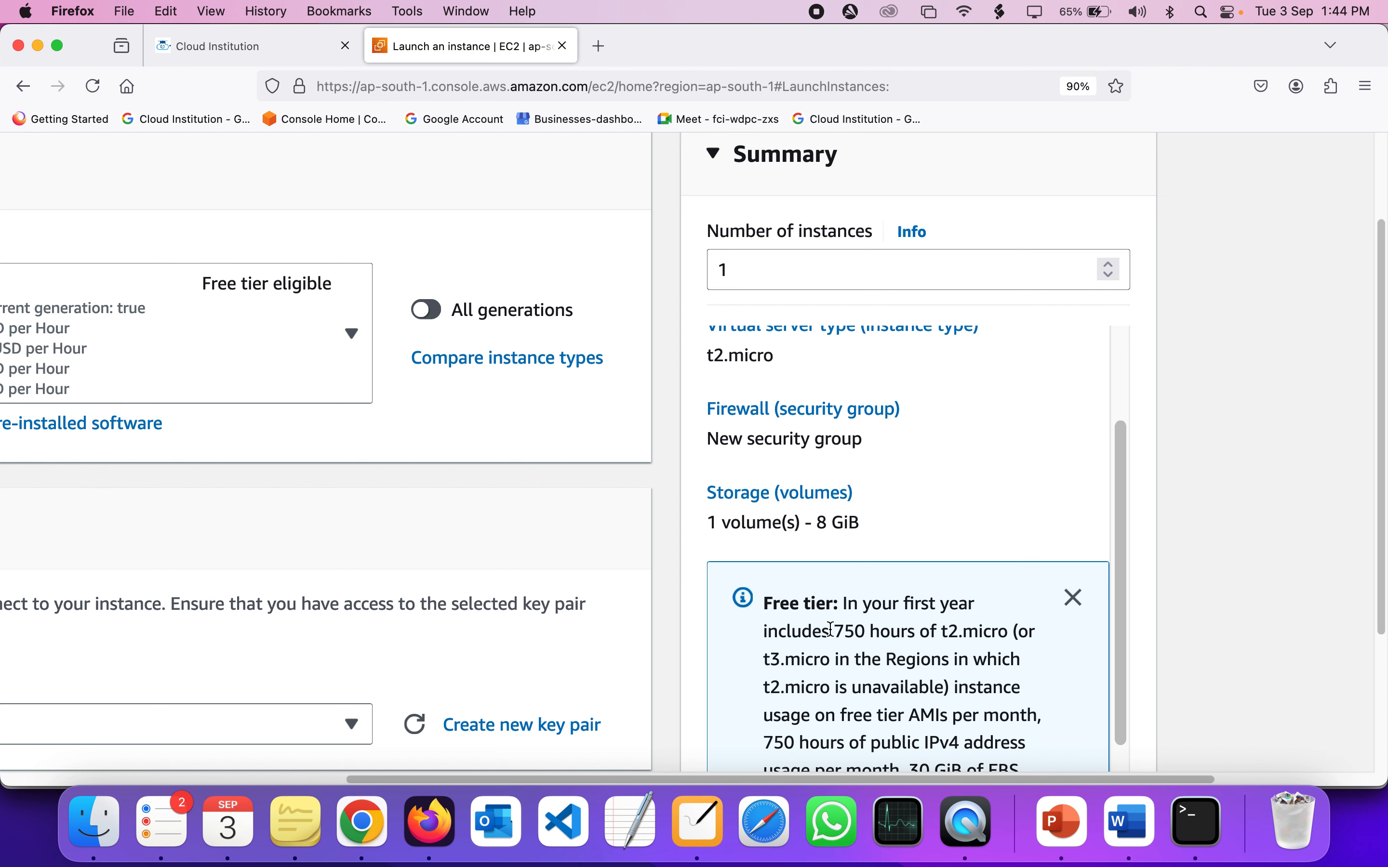
pyautogui.doubleClick(845, 633)
pyautogui.hscroll(-10, 845, 632)
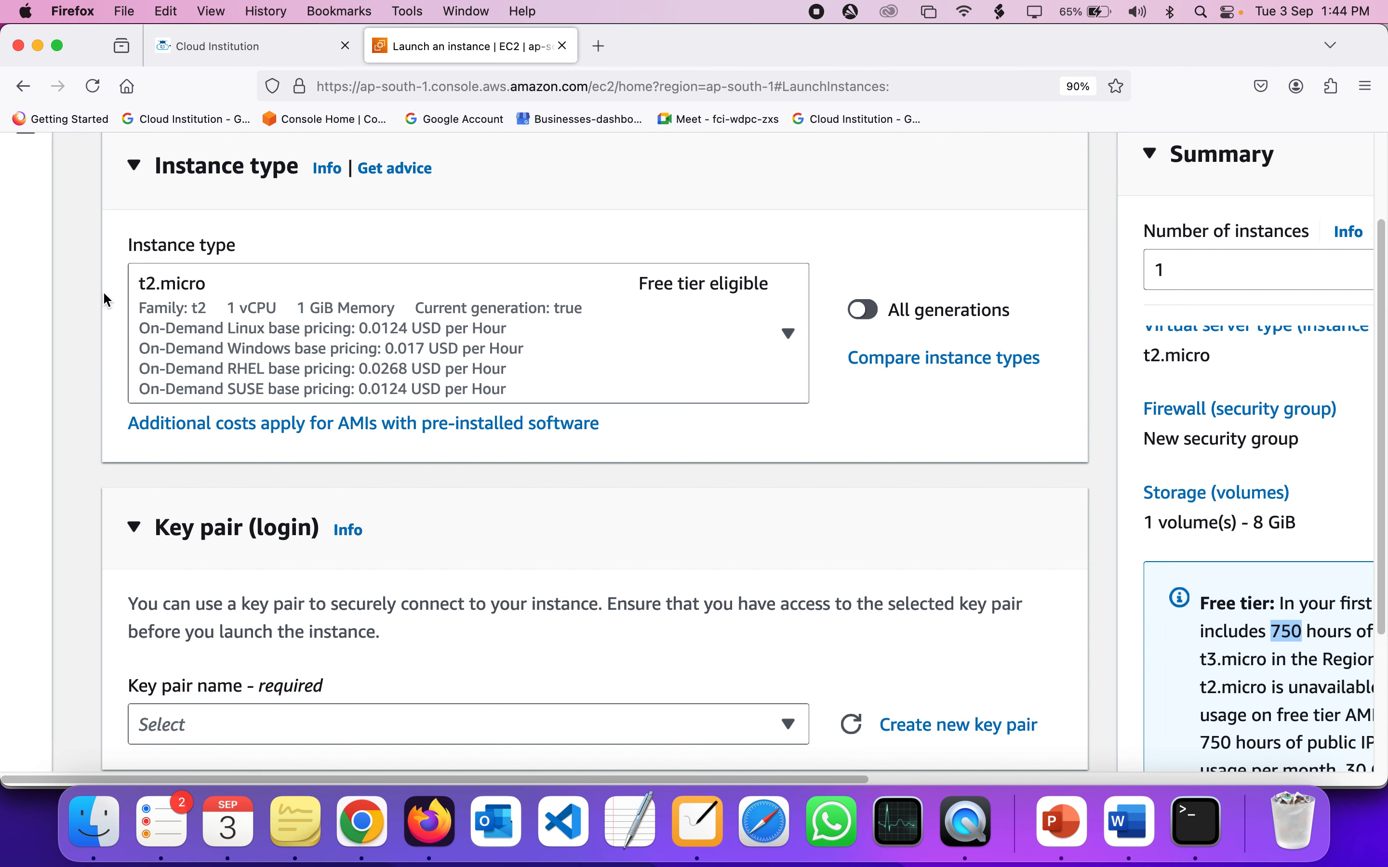
pyautogui.click(787, 334)
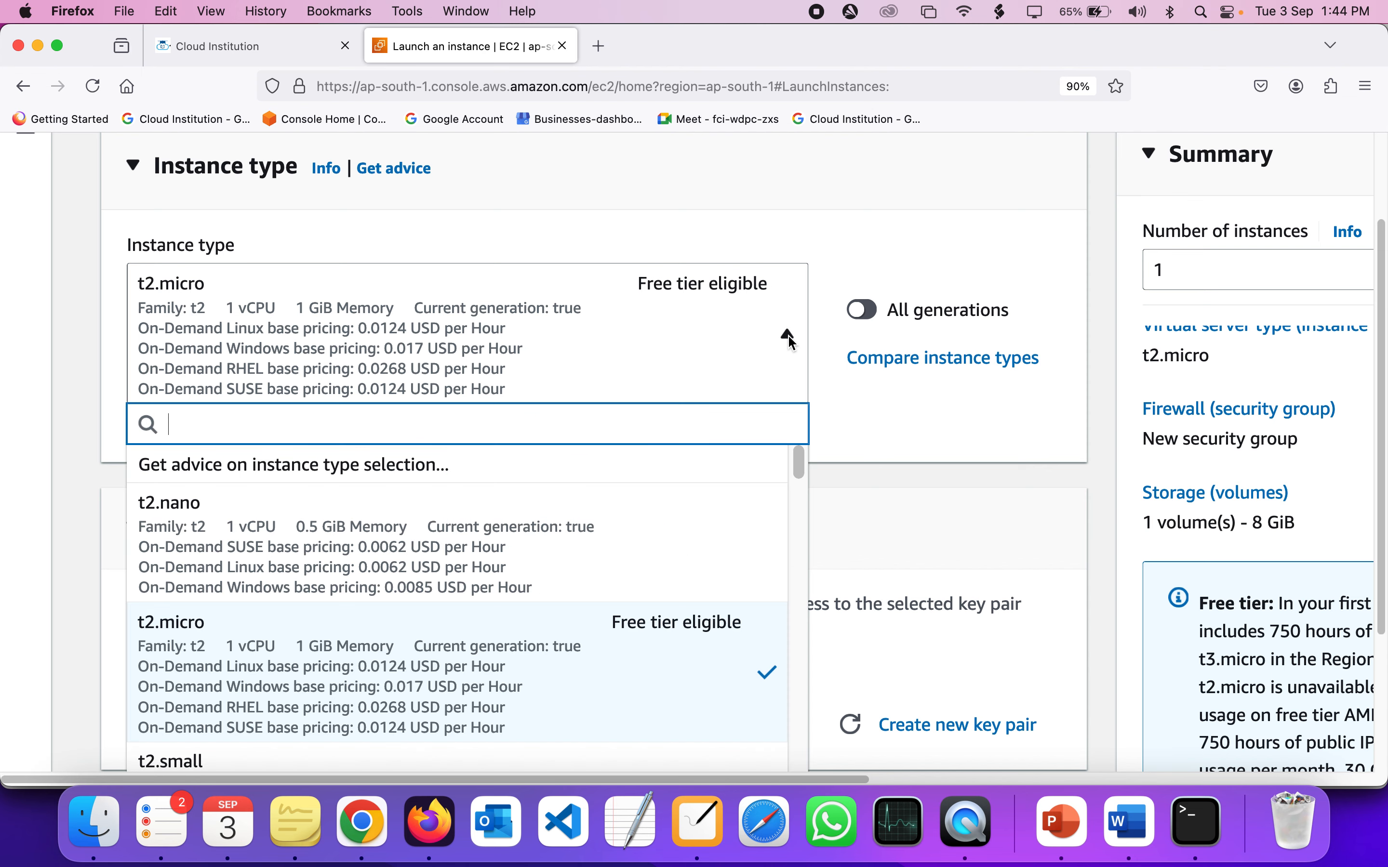
pyautogui.click(788, 334)
# - Start a new key pair for the instance login and name it cloud-institution-key1
pyautogui.scroll(-6, 788, 334)
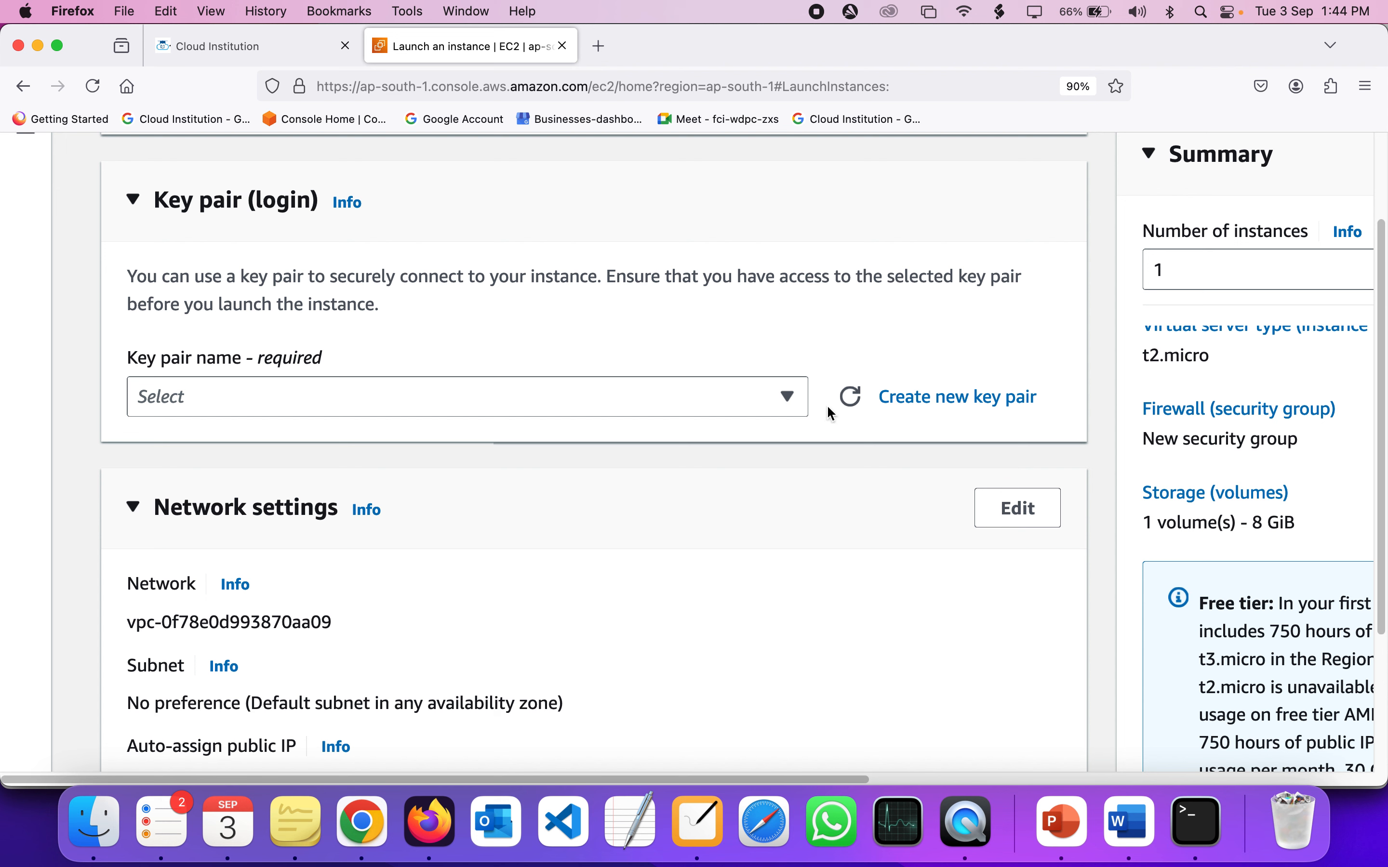
pyautogui.click(929, 408)
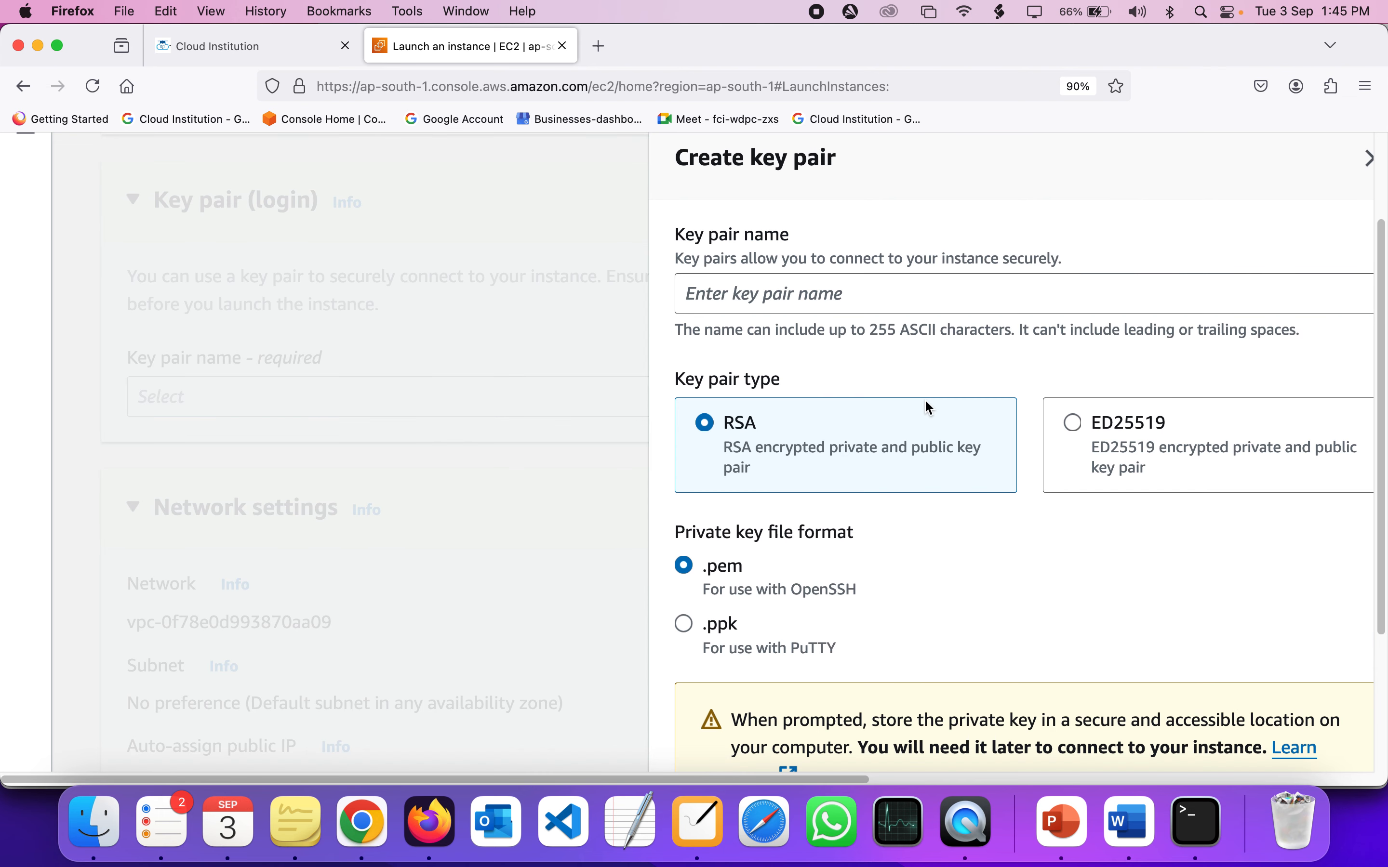
pyautogui.click(757, 299)
pyautogui.write('cl')
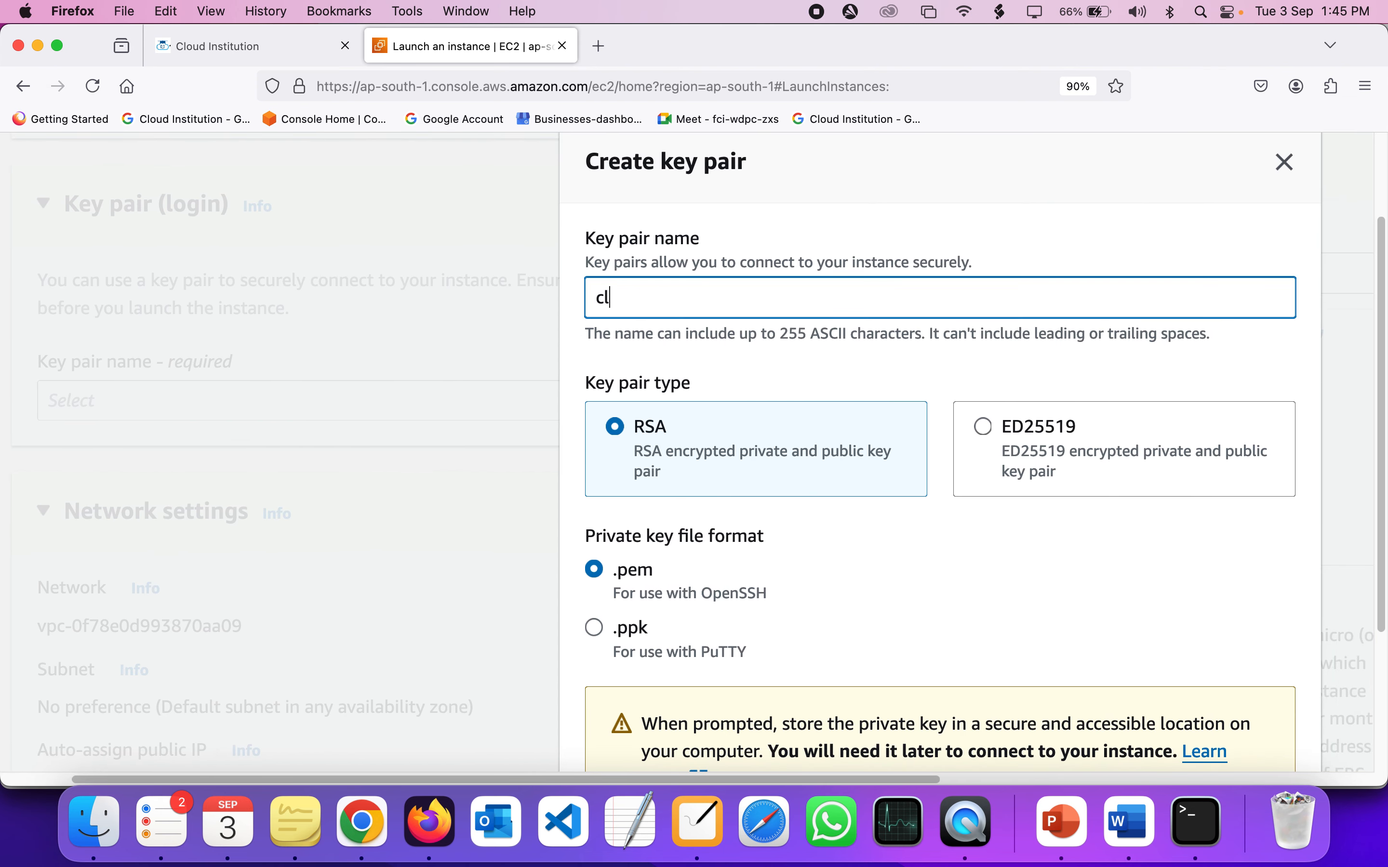
pyautogui.write('oud-institution')
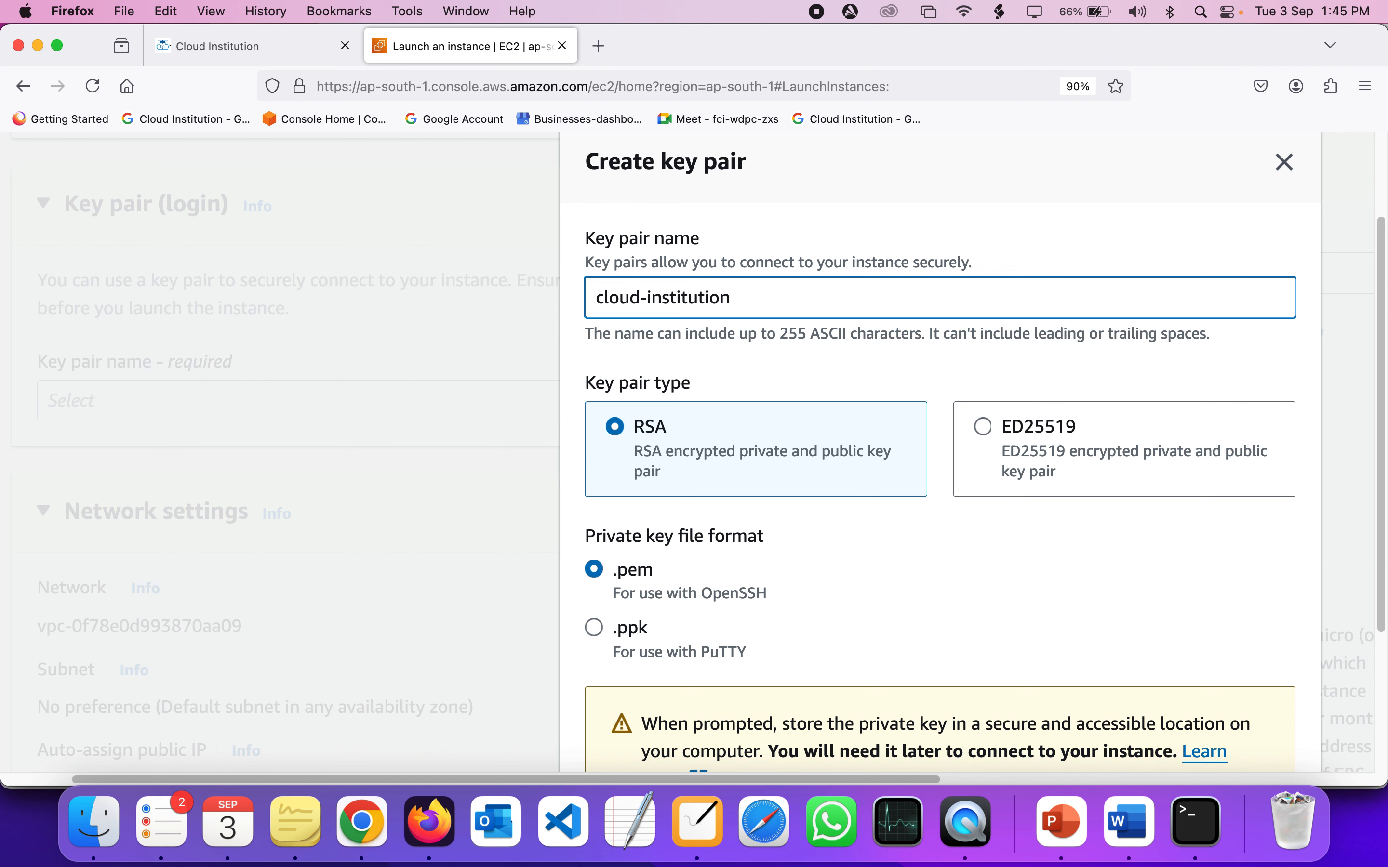
pyautogui.write('-key')
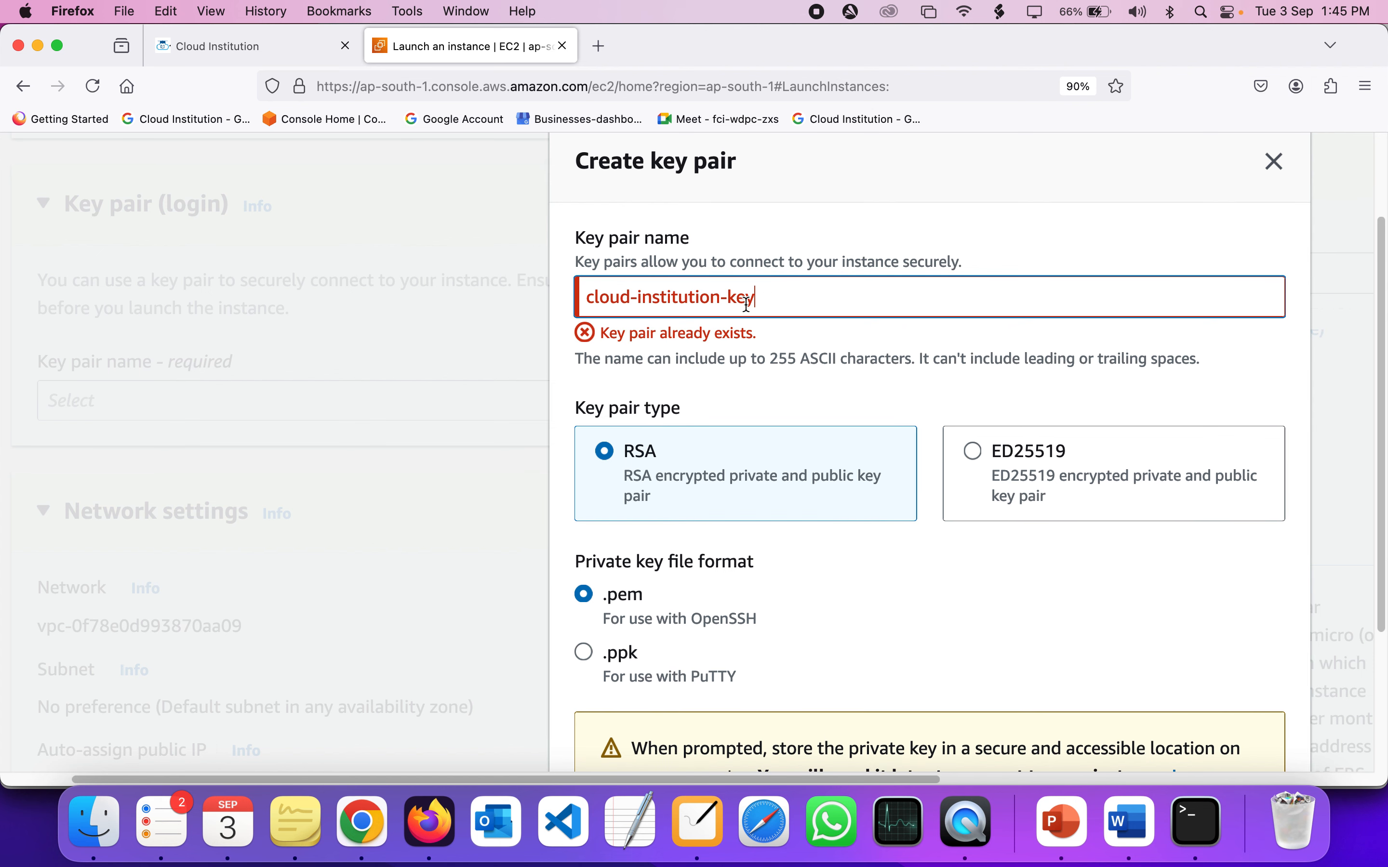
pyautogui.write('1')
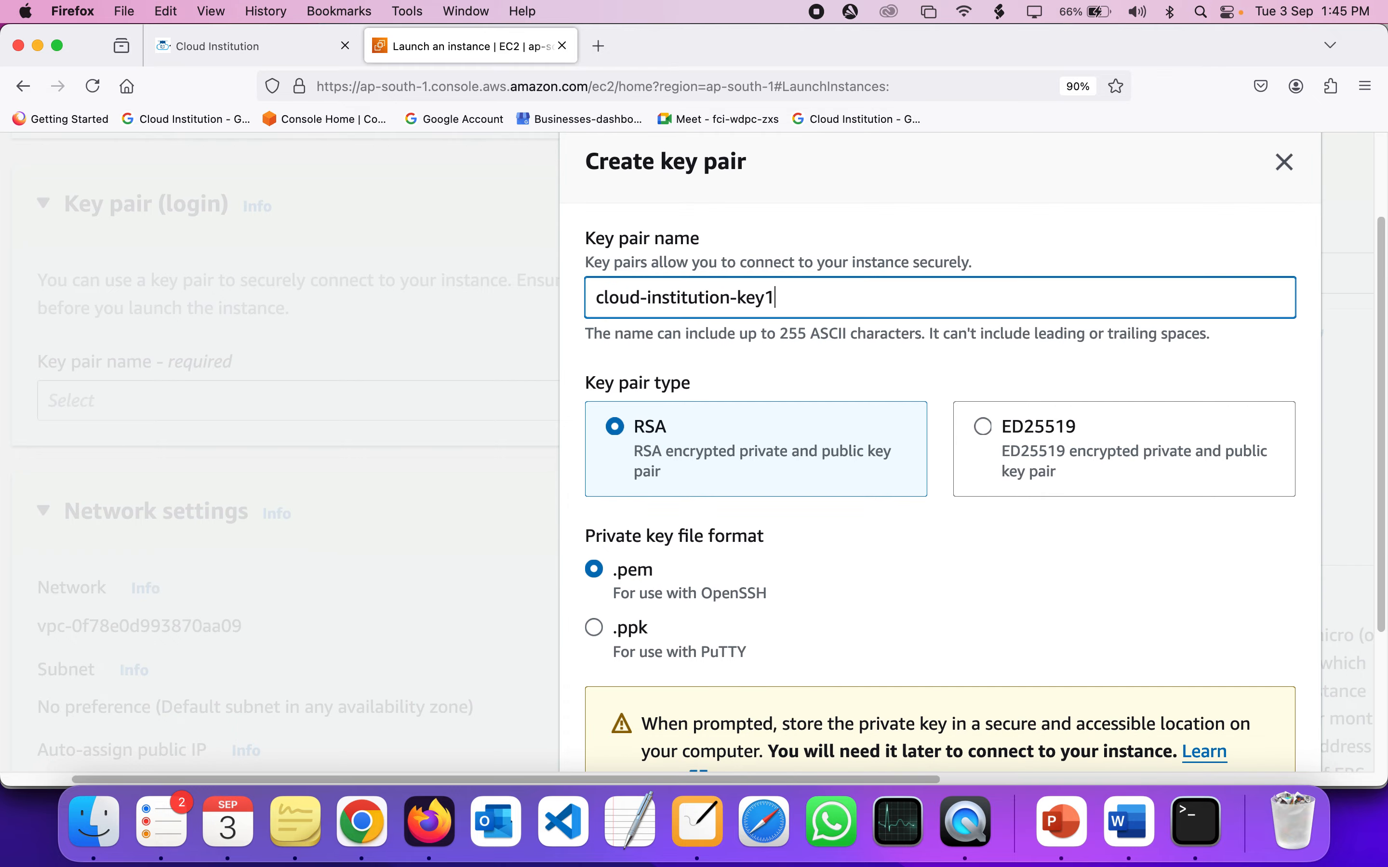
# - Create the key pair with type RSA and the .pem private key file format
pyautogui.scroll(-1, 567, 380)
pyautogui.scroll(-5, 567, 380)
pyautogui.scroll(1, 567, 380)
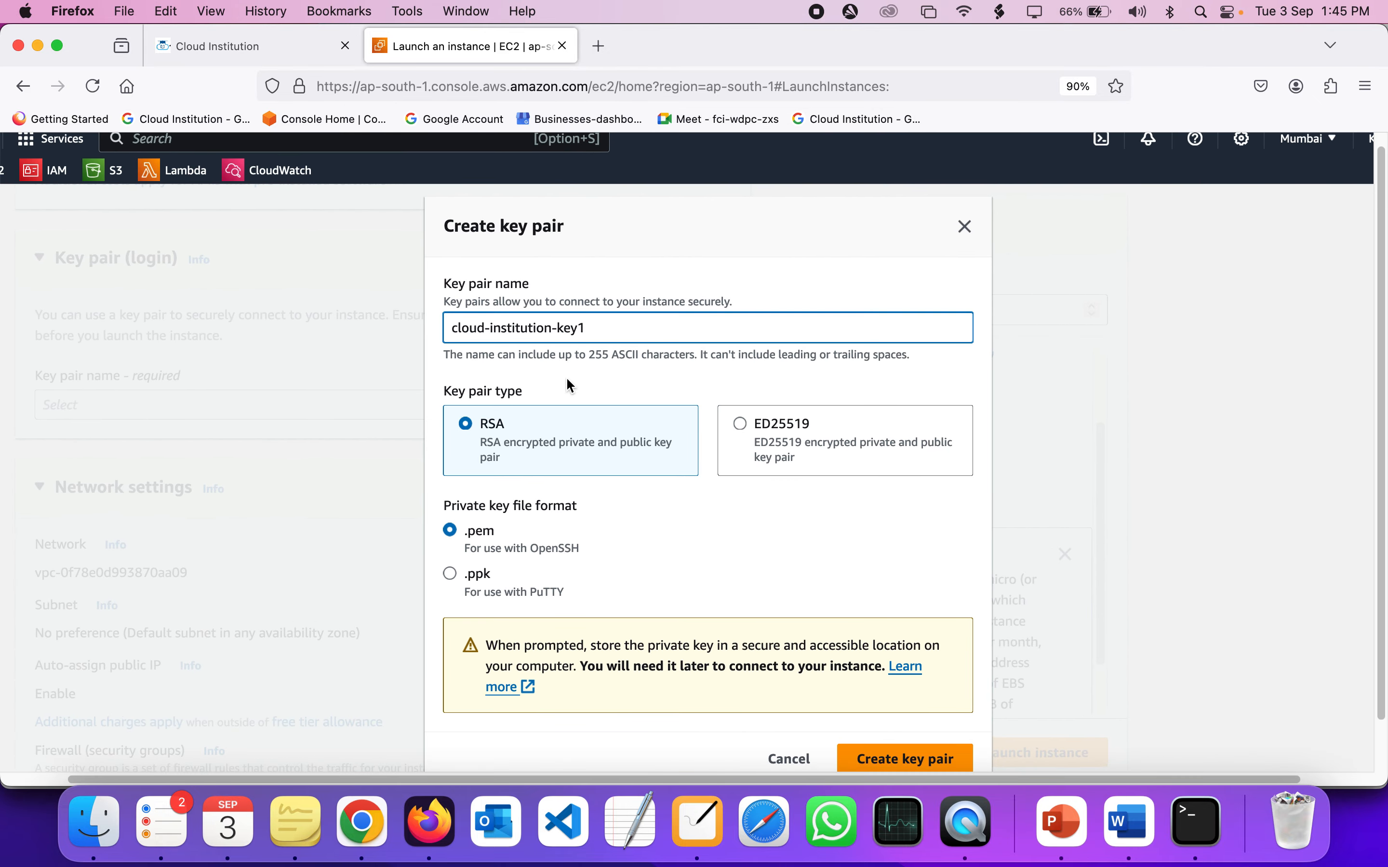
pyautogui.scroll(-1, 567, 379)
pyautogui.scroll(-2, 567, 380)
pyautogui.scroll(1, 567, 380)
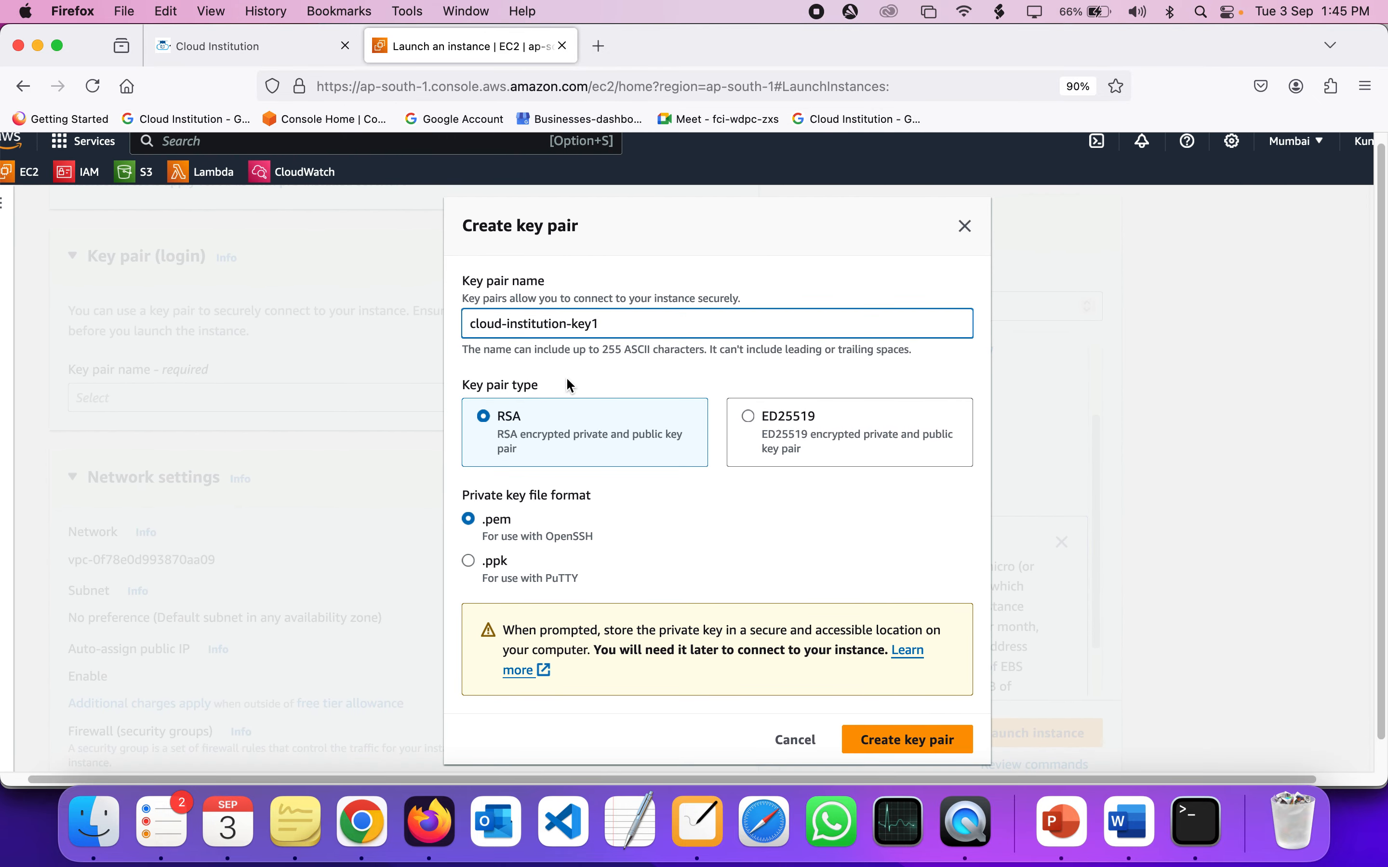
pyautogui.hscroll(-2, 566, 376)
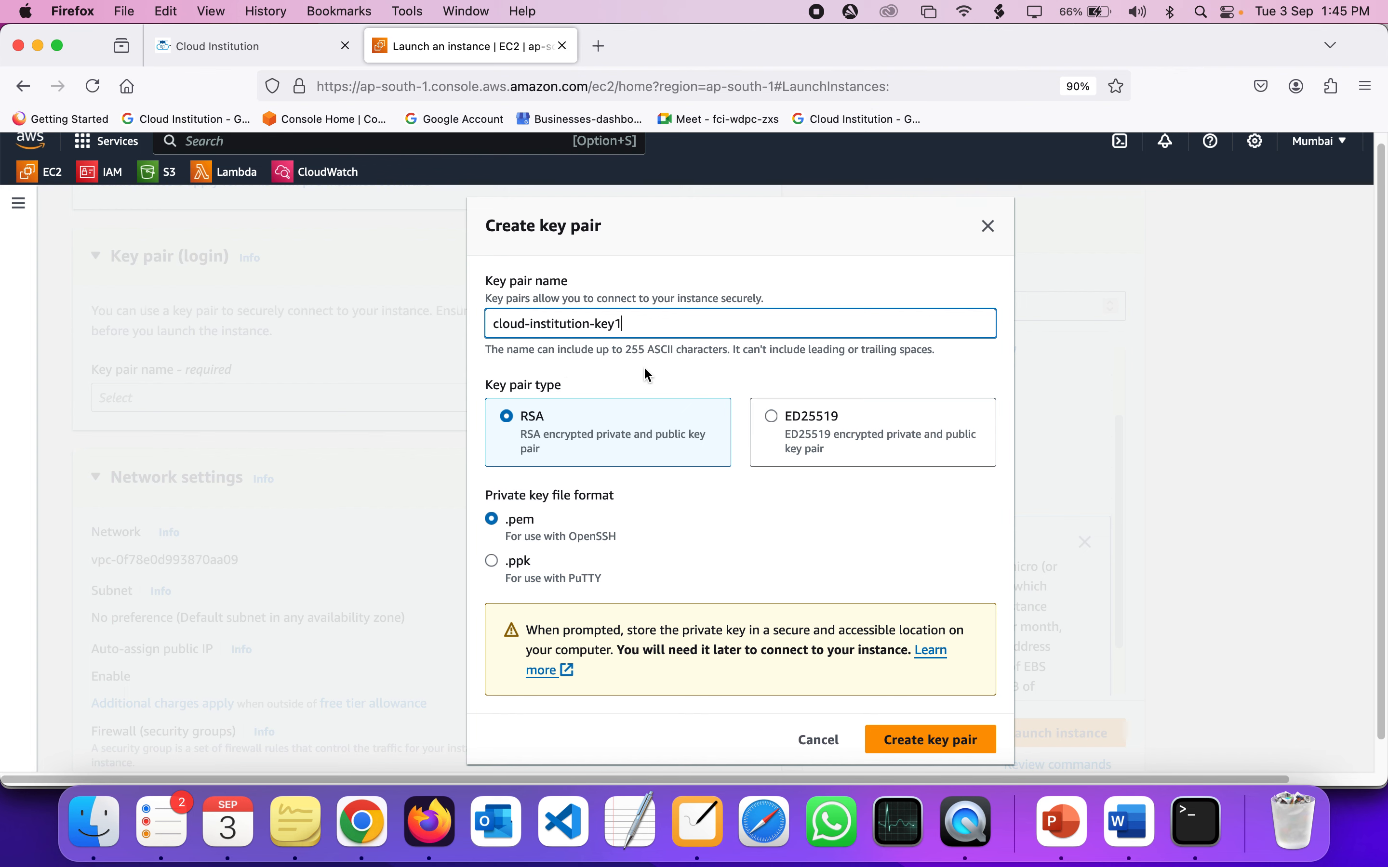
pyautogui.click(908, 745)
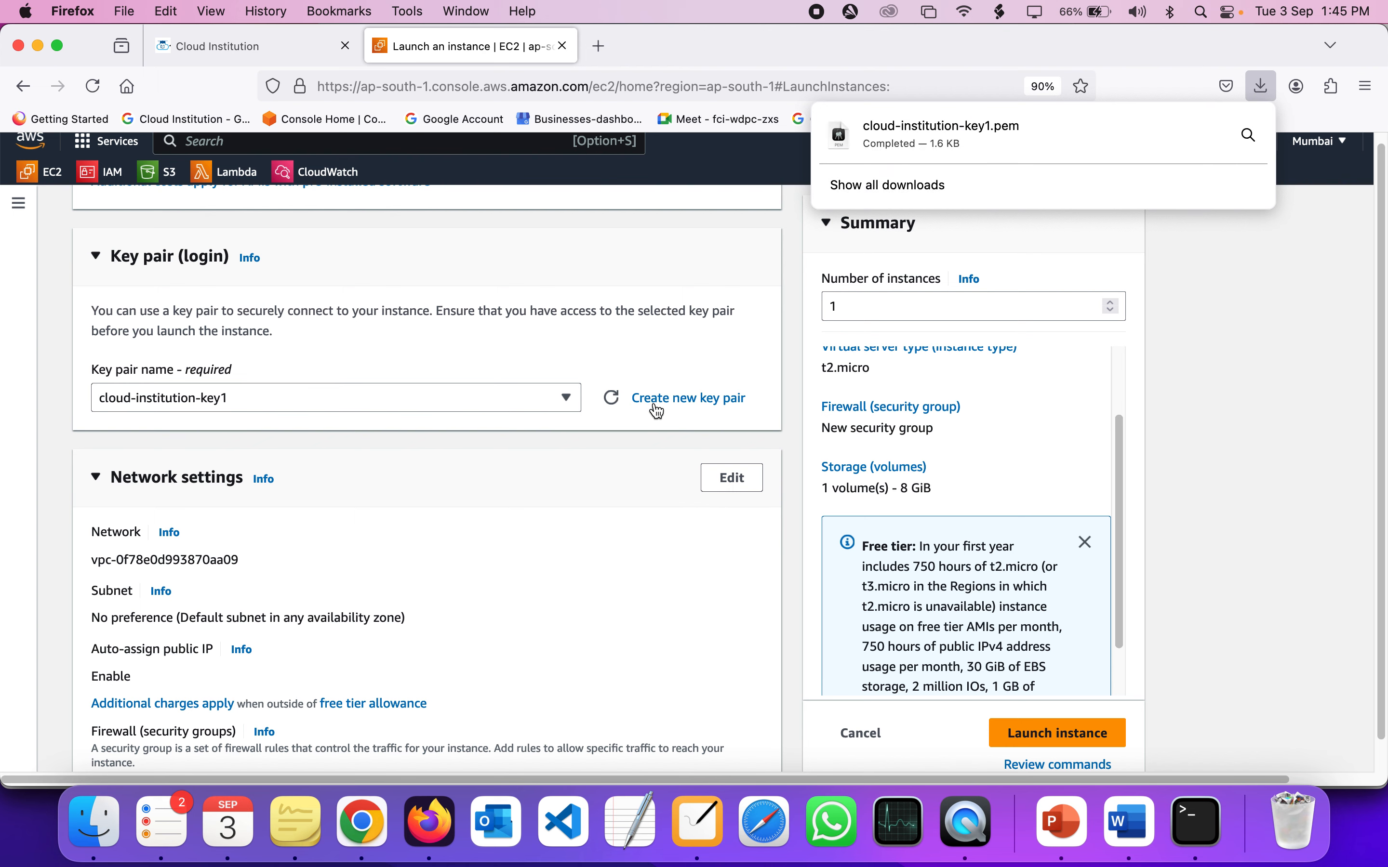
# - Compare the .pem and .ppk private key formats in another new key pair form, and cancel it
pyautogui.click(670, 405)
pyautogui.scroll(-1, 728, 459)
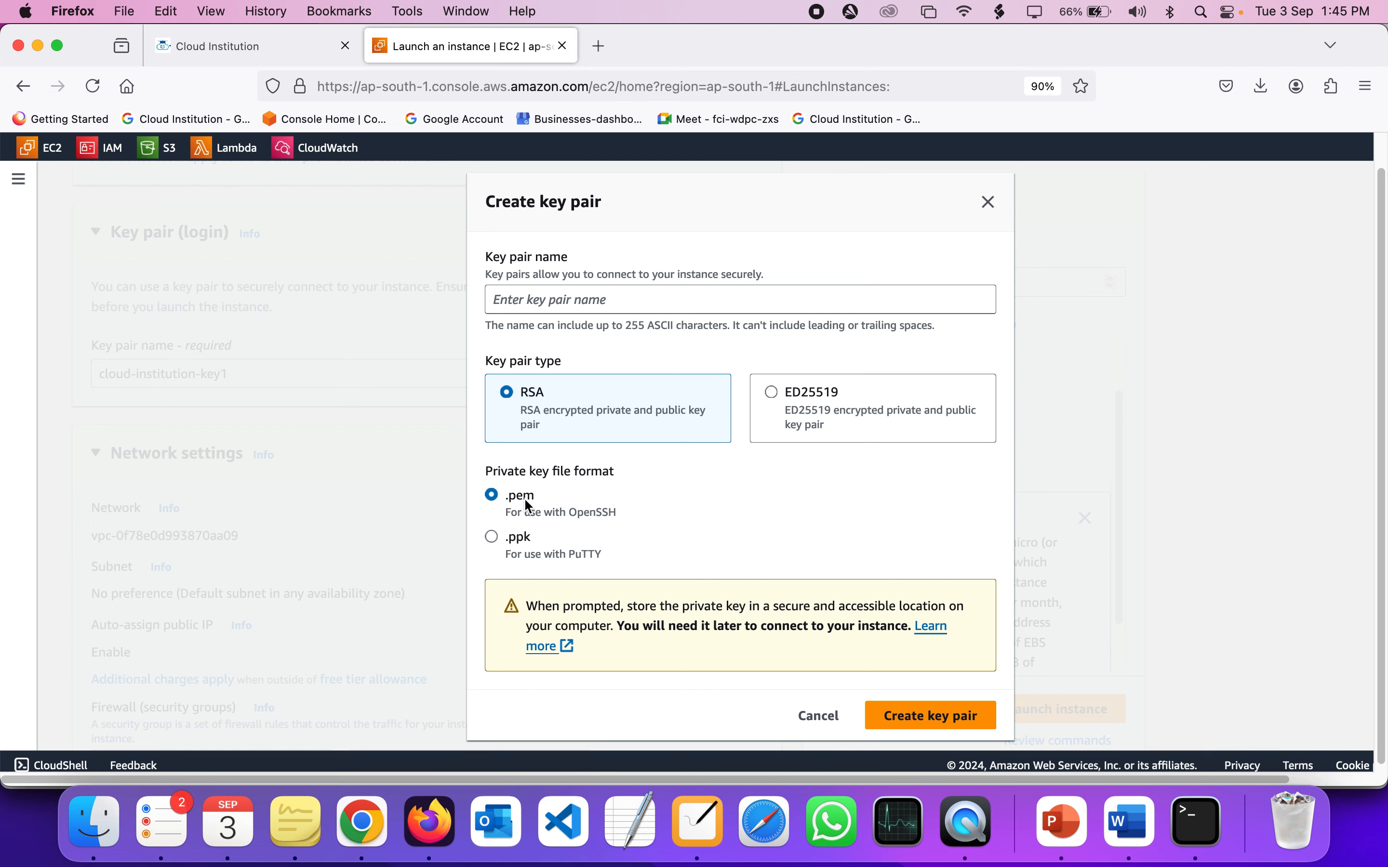
pyautogui.click(515, 536)
pyautogui.click(509, 492)
pyautogui.scroll(5, 534, 521)
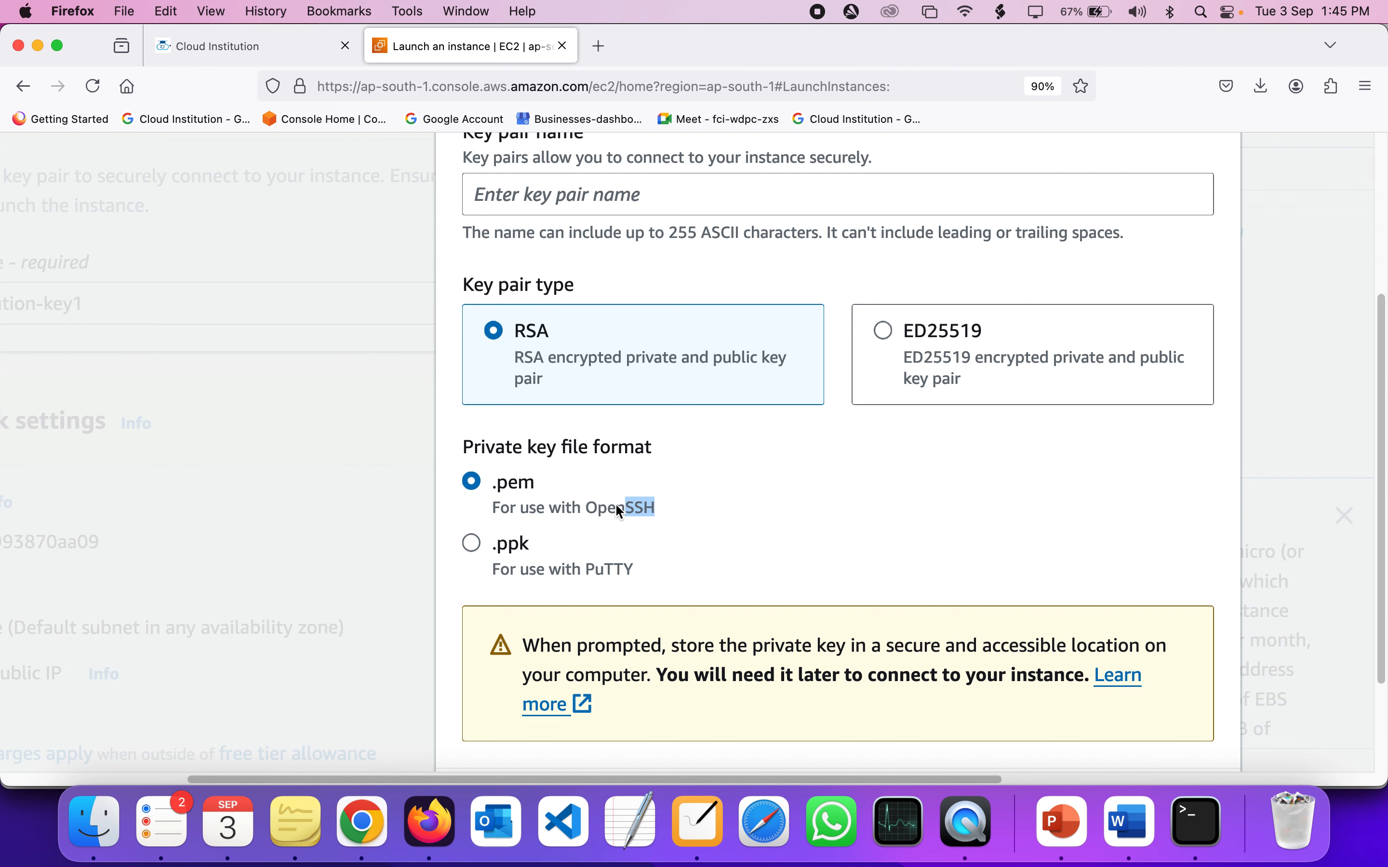
pyautogui.scroll(-1, 593, 513)
pyautogui.scroll(-3, 593, 513)
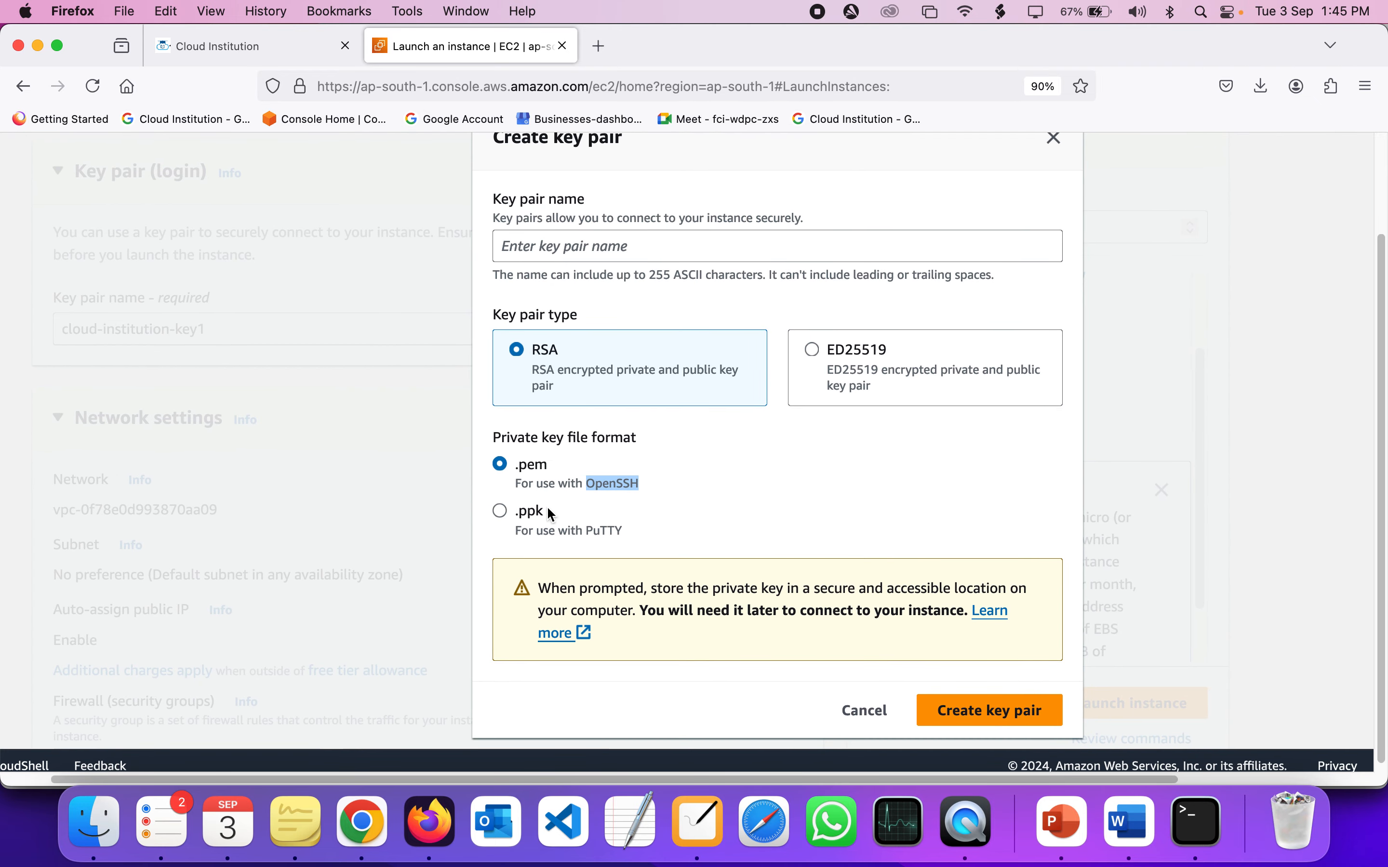
pyautogui.click(525, 513)
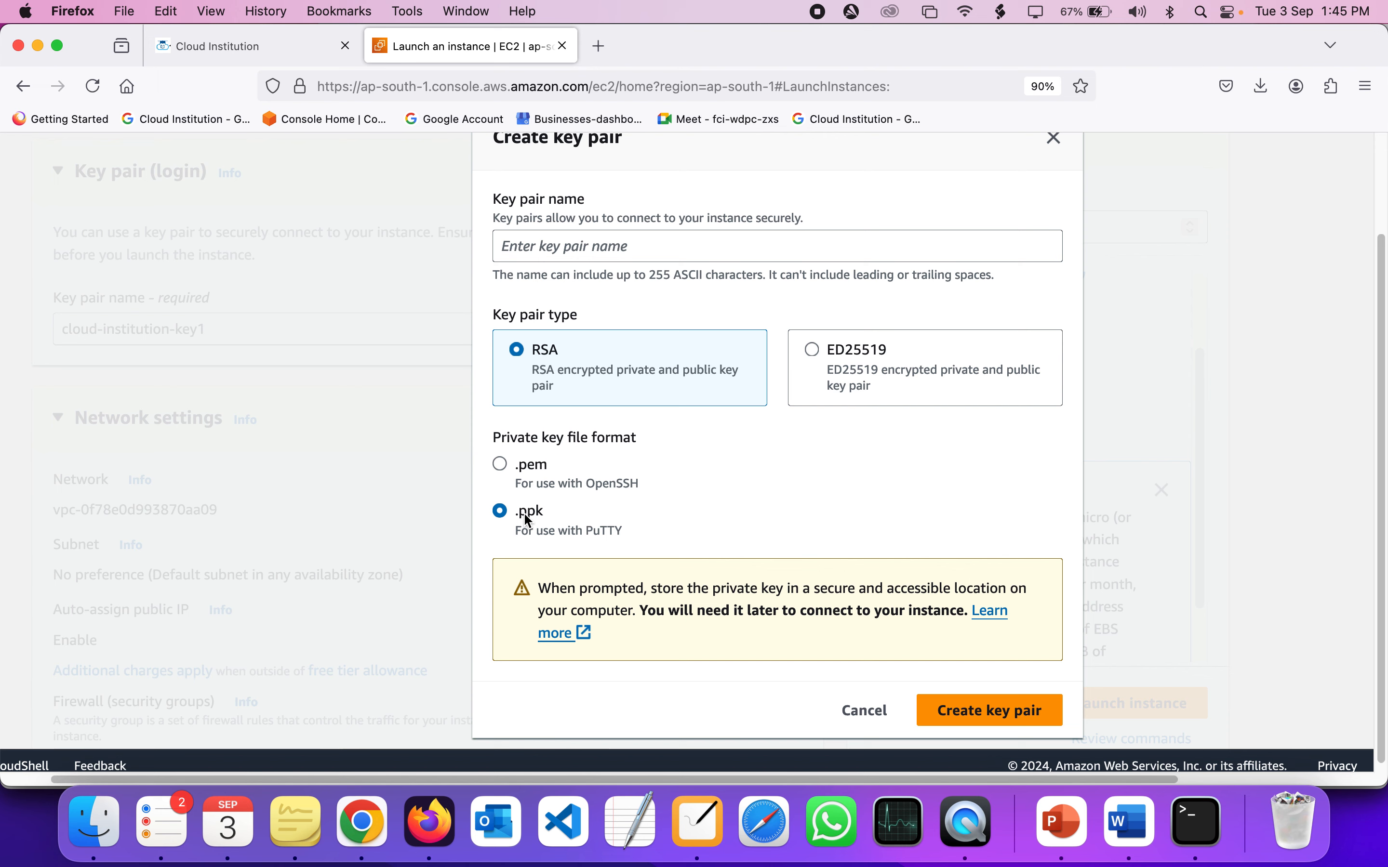
pyautogui.click(529, 472)
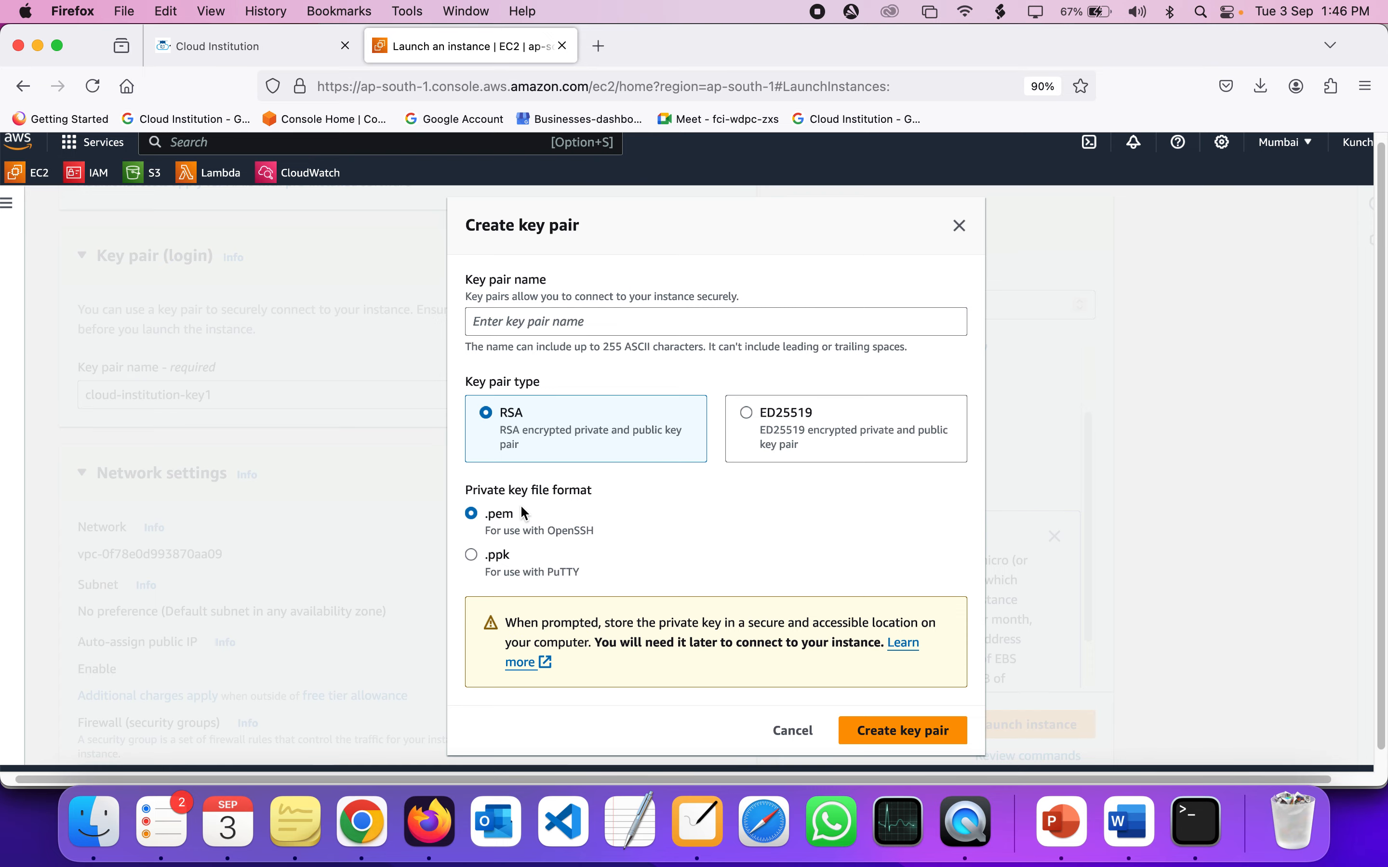
pyautogui.moveTo(516, 508); pyautogui.dragTo(443, 517)
pyautogui.click(790, 731)
# - Examine the network settings, including VPC, subnet, public IP assignment, security group options and the SSH, HTTPS and HTTP rules
pyautogui.scroll(-5, 251, 577)
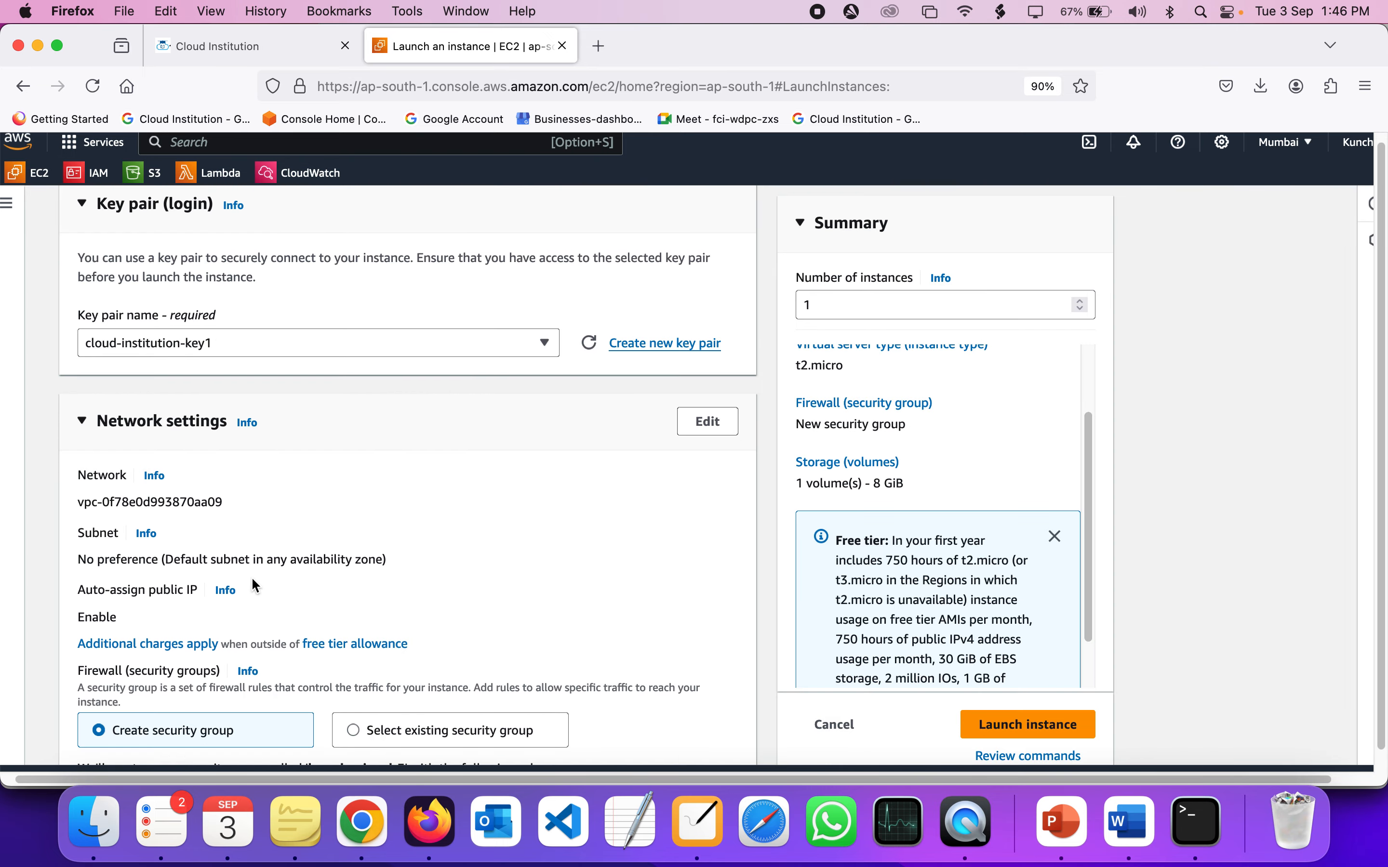
pyautogui.scroll(3, 251, 578)
pyautogui.hscroll(-2, 252, 578)
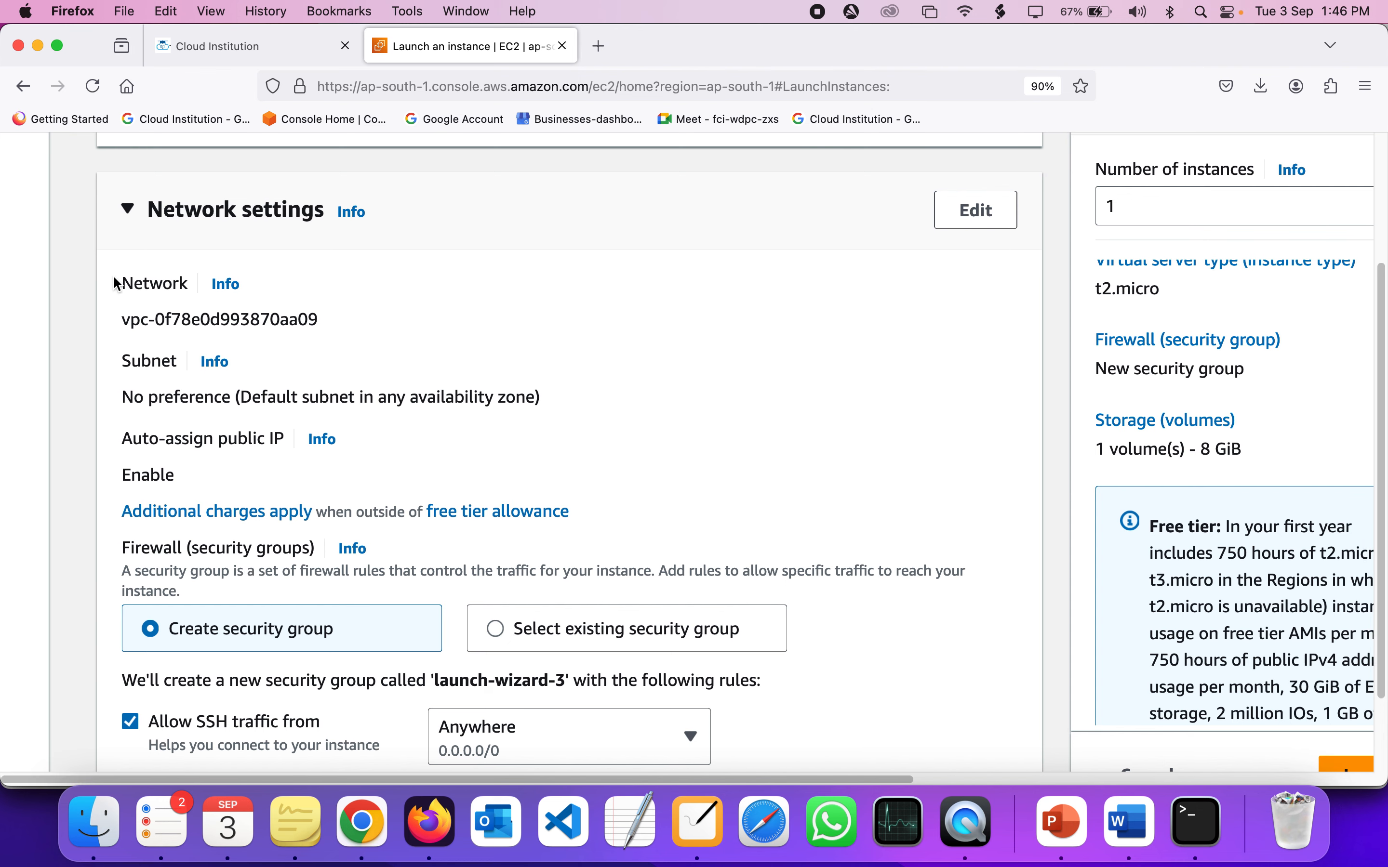
pyautogui.scroll(-7, 304, 452)
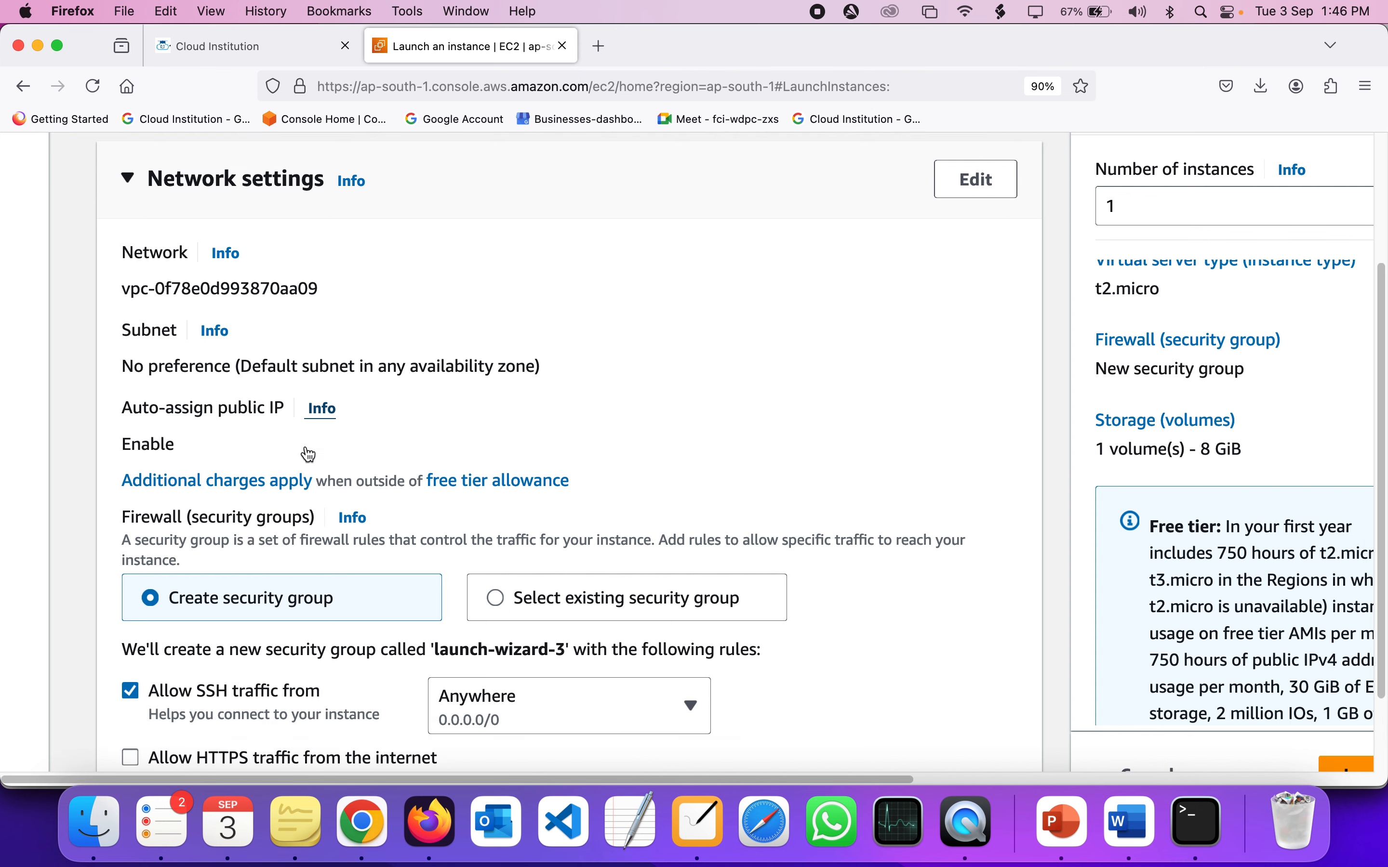
pyautogui.scroll(2, 305, 447)
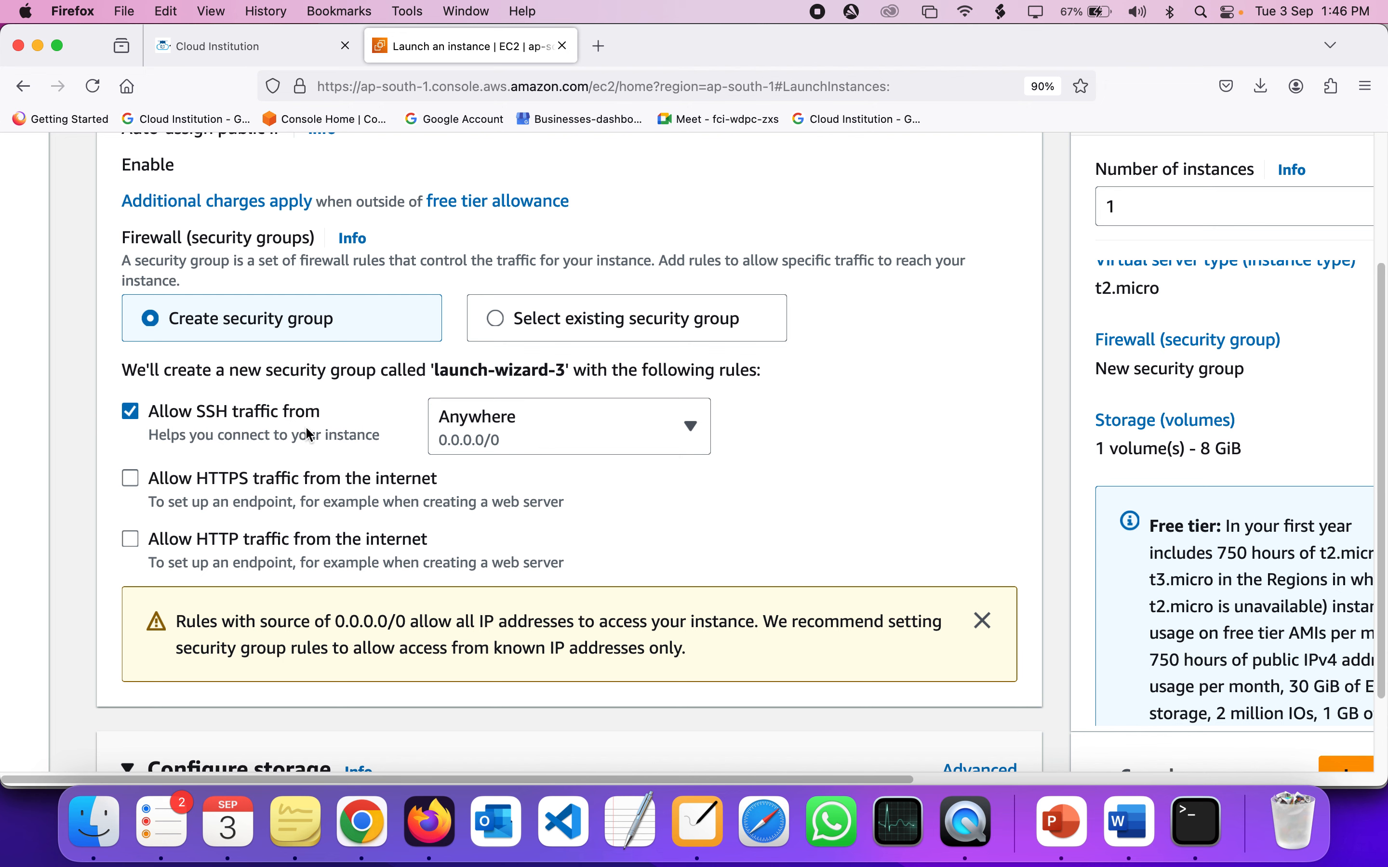
pyautogui.scroll(3, 306, 429)
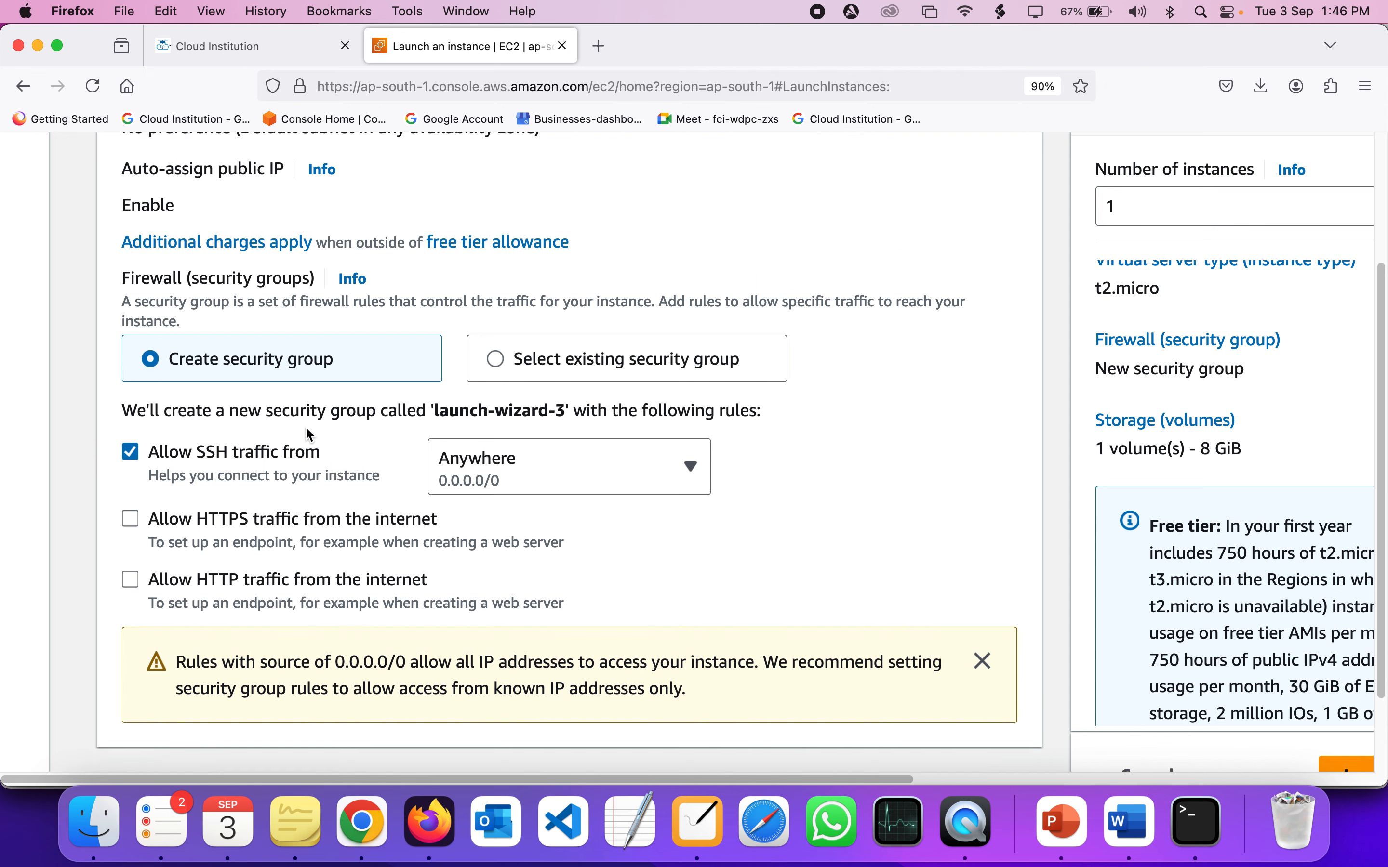
pyautogui.scroll(2, 310, 436)
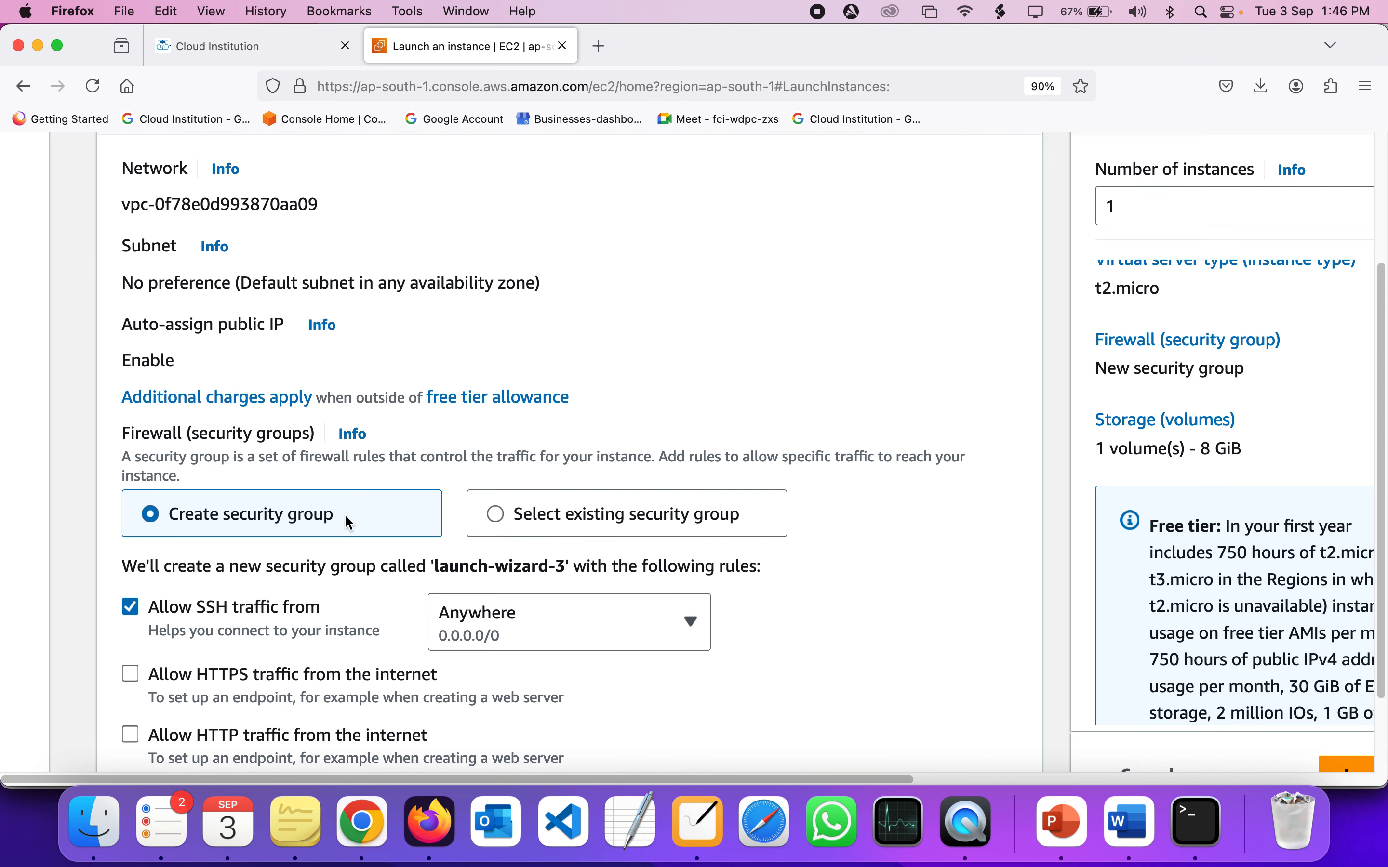
pyautogui.hscroll(2, 346, 516)
pyautogui.scroll(-1, 346, 516)
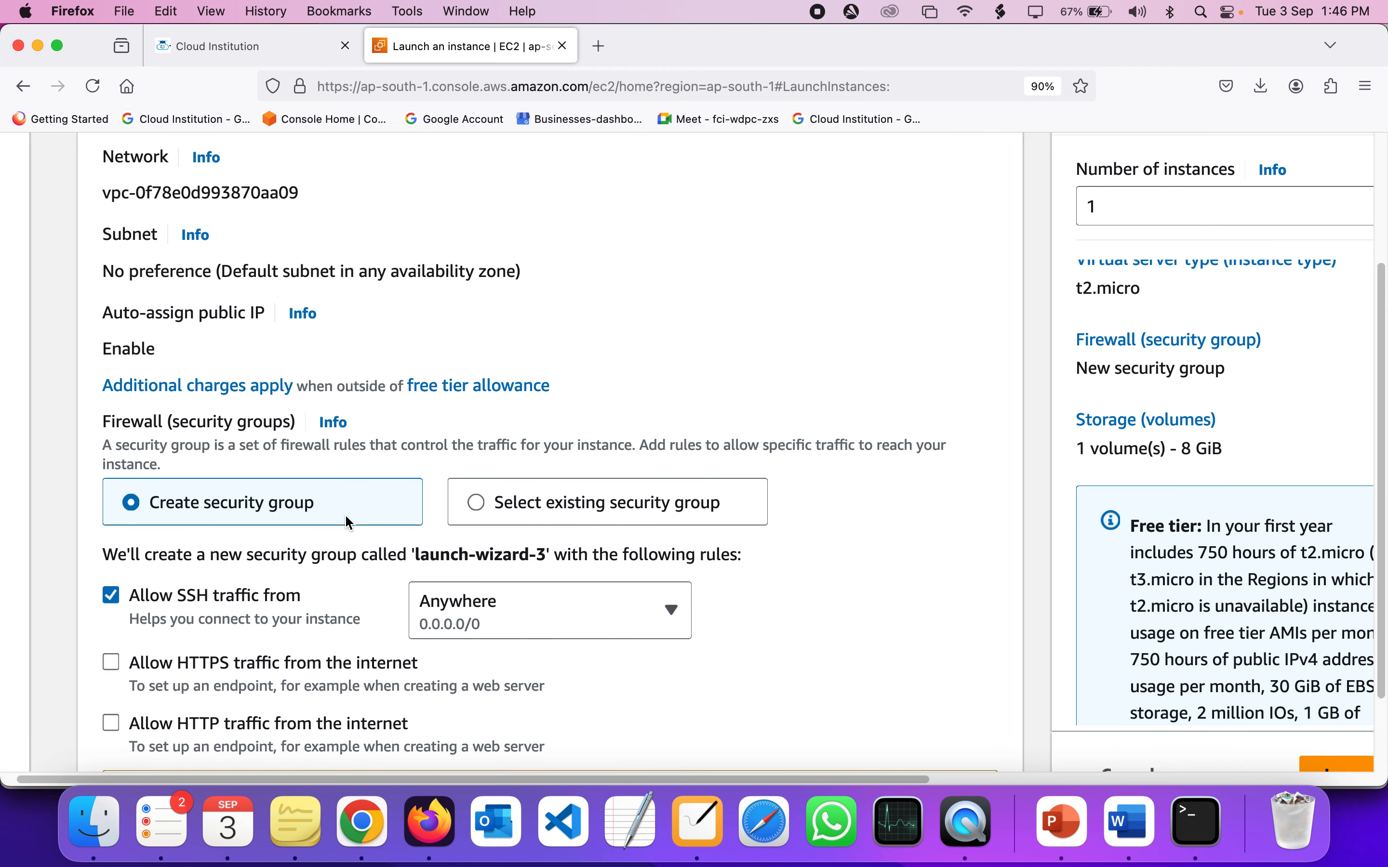
pyautogui.hscroll(-2, 349, 523)
pyautogui.scroll(-5, 349, 523)
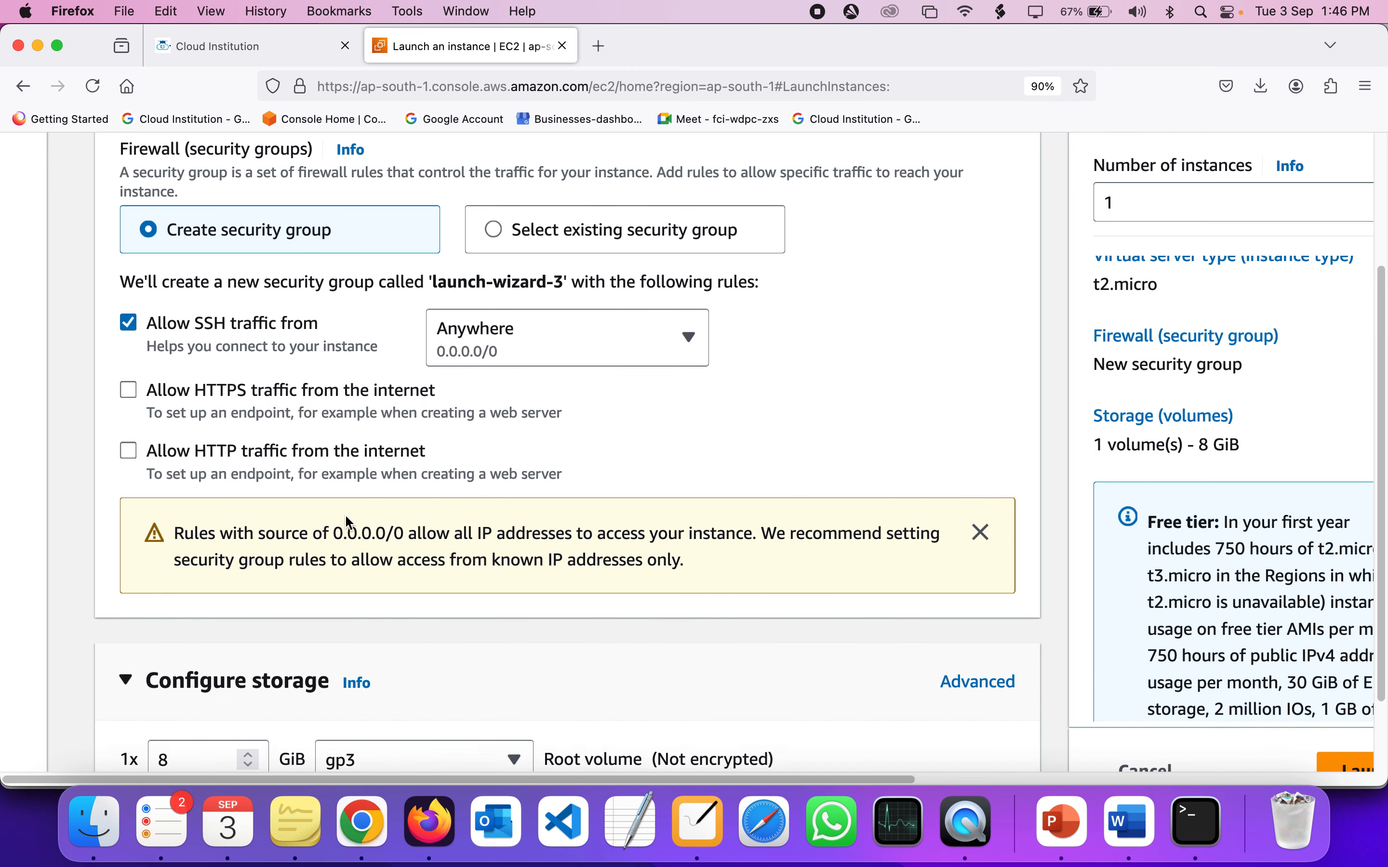
# - Review the storage configuration for the root volume's size, volume type and free tier storage allowance
pyautogui.scroll(-5, 347, 519)
pyautogui.doubleClick(206, 486)
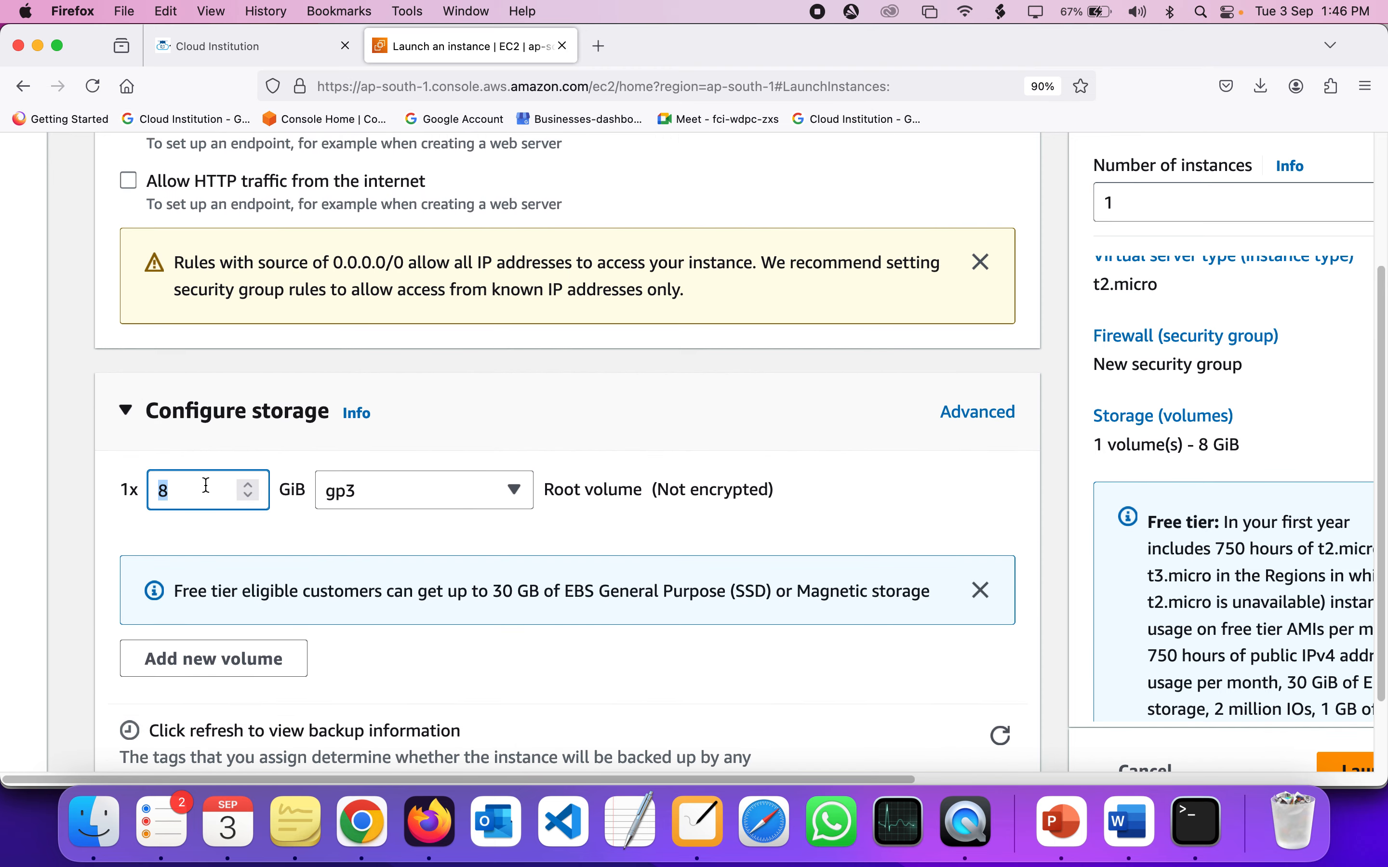
pyautogui.doubleClick(206, 486)
pyautogui.scroll(-2, 206, 486)
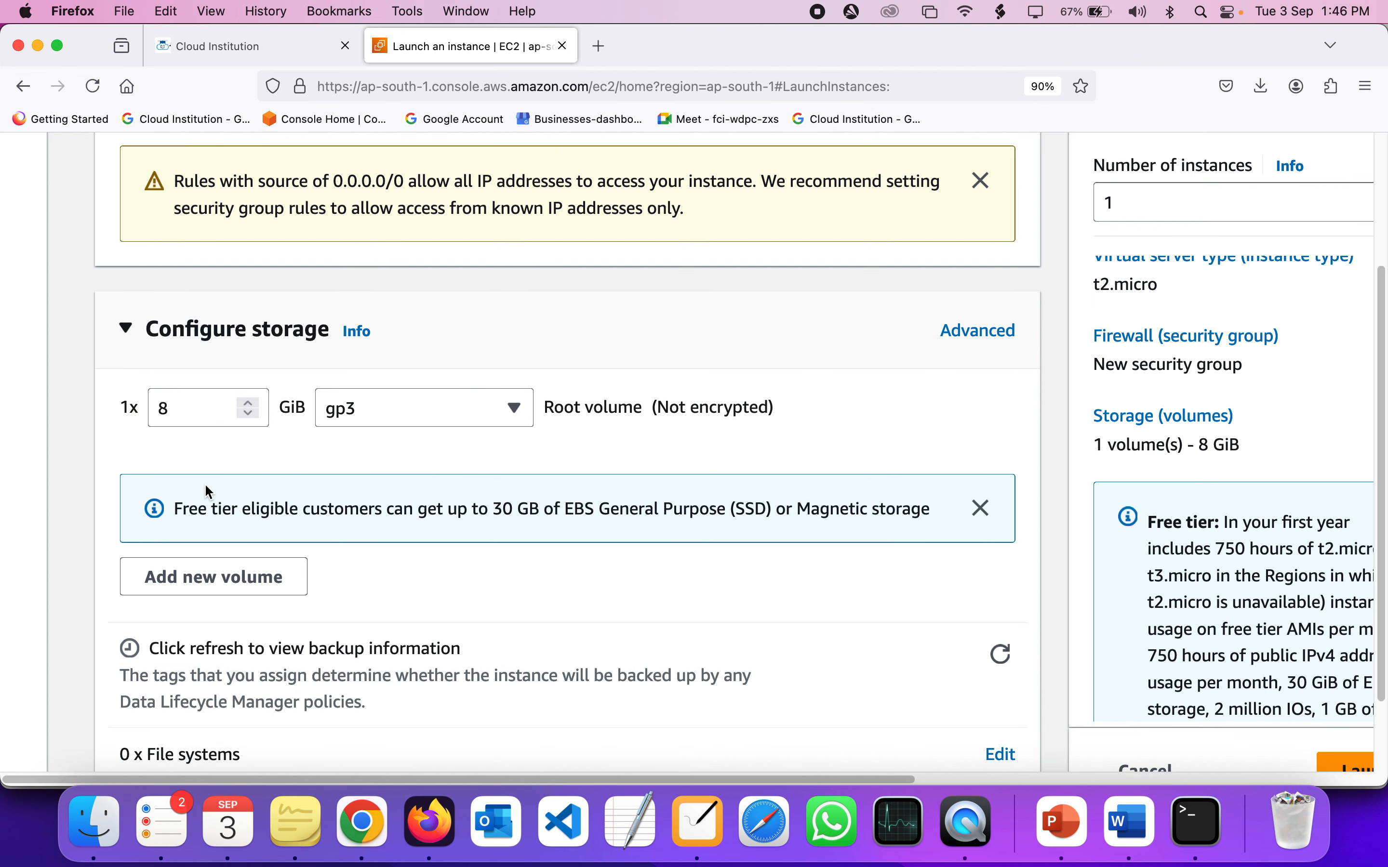
pyautogui.scroll(1, 204, 485)
pyautogui.doubleClick(198, 440)
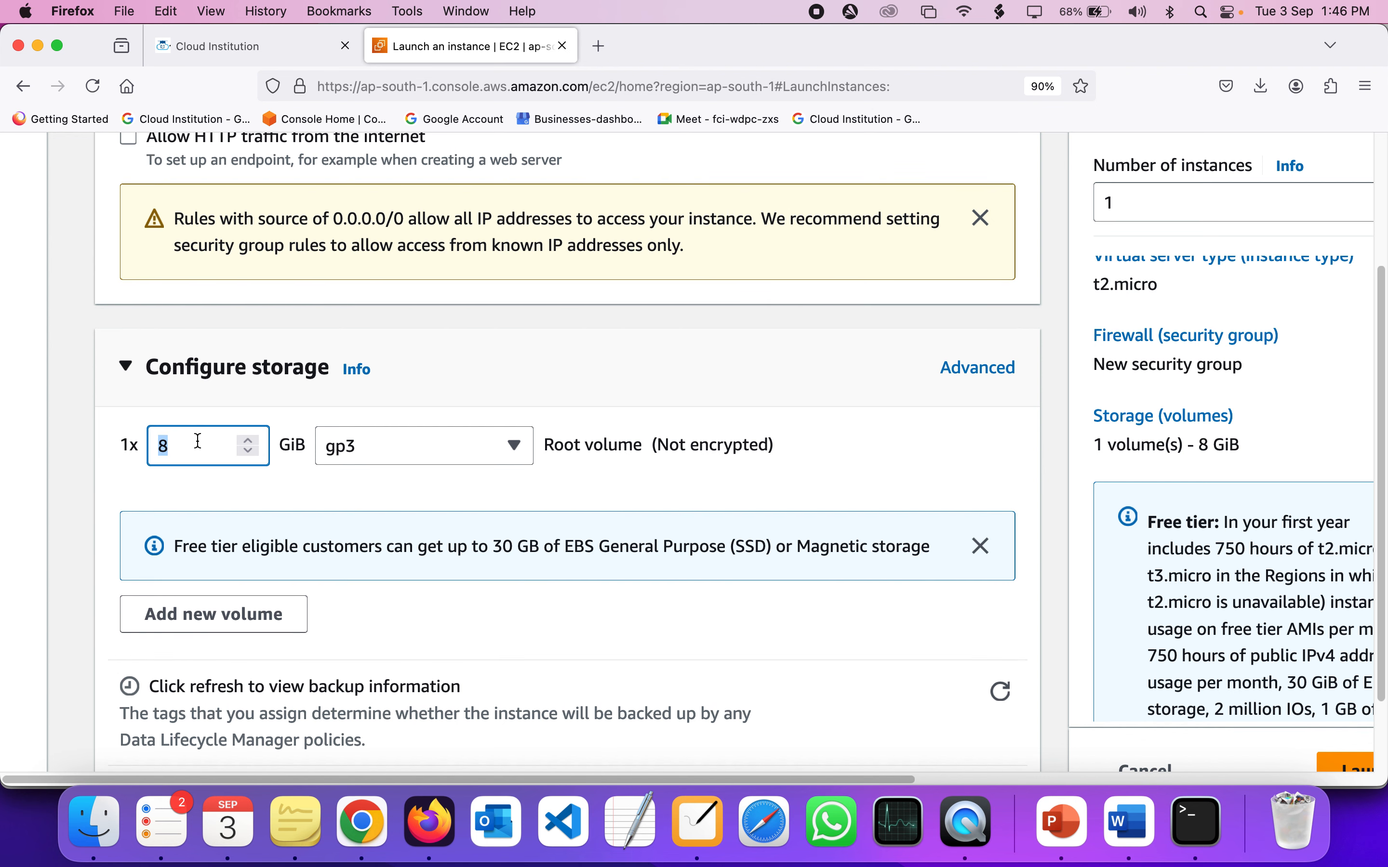
pyautogui.press('XF86AudioRaiseVolume')
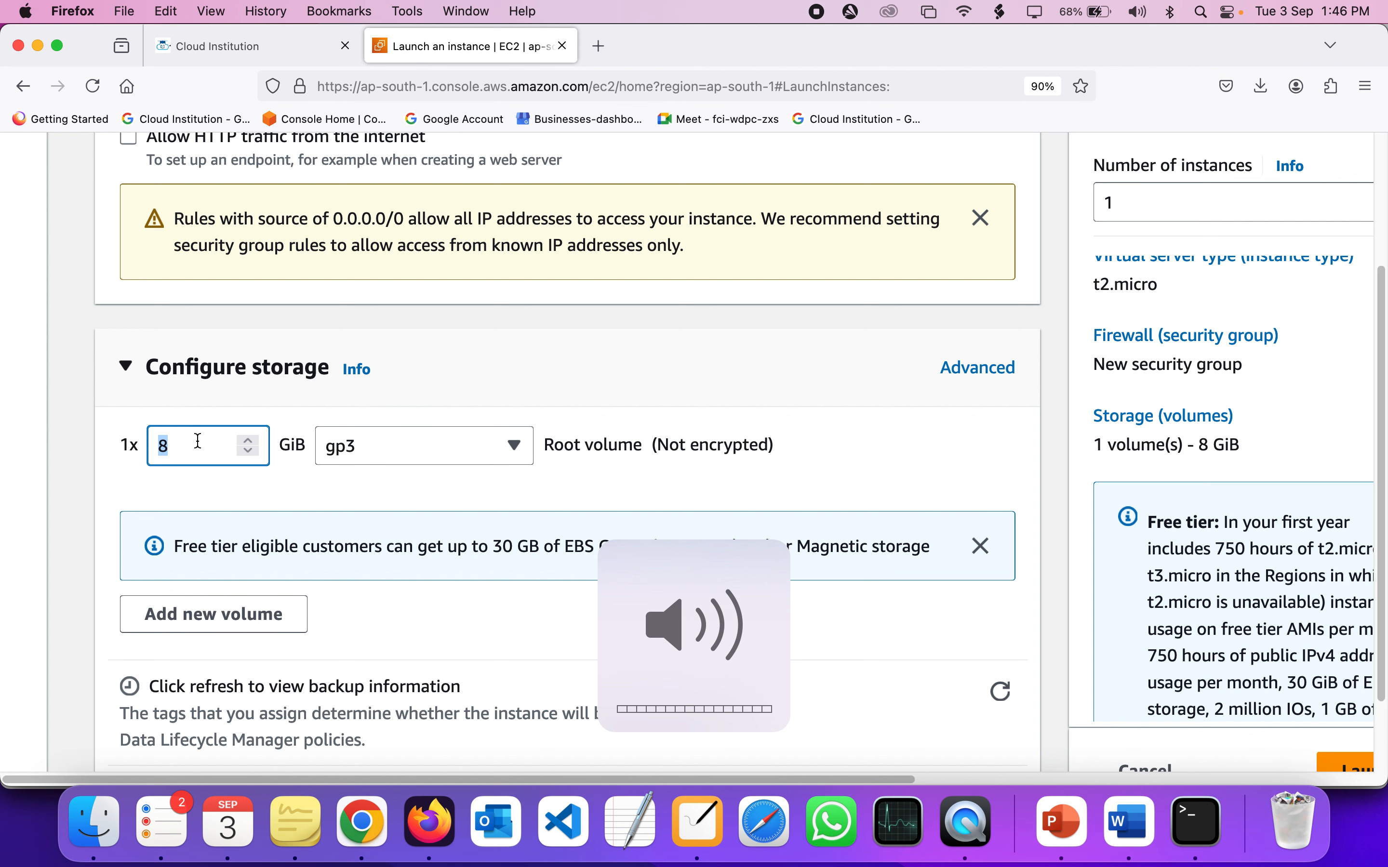
# - Try a root volume size of 7 GiB and set it back to 8 GiB
pyautogui.click(197, 441)
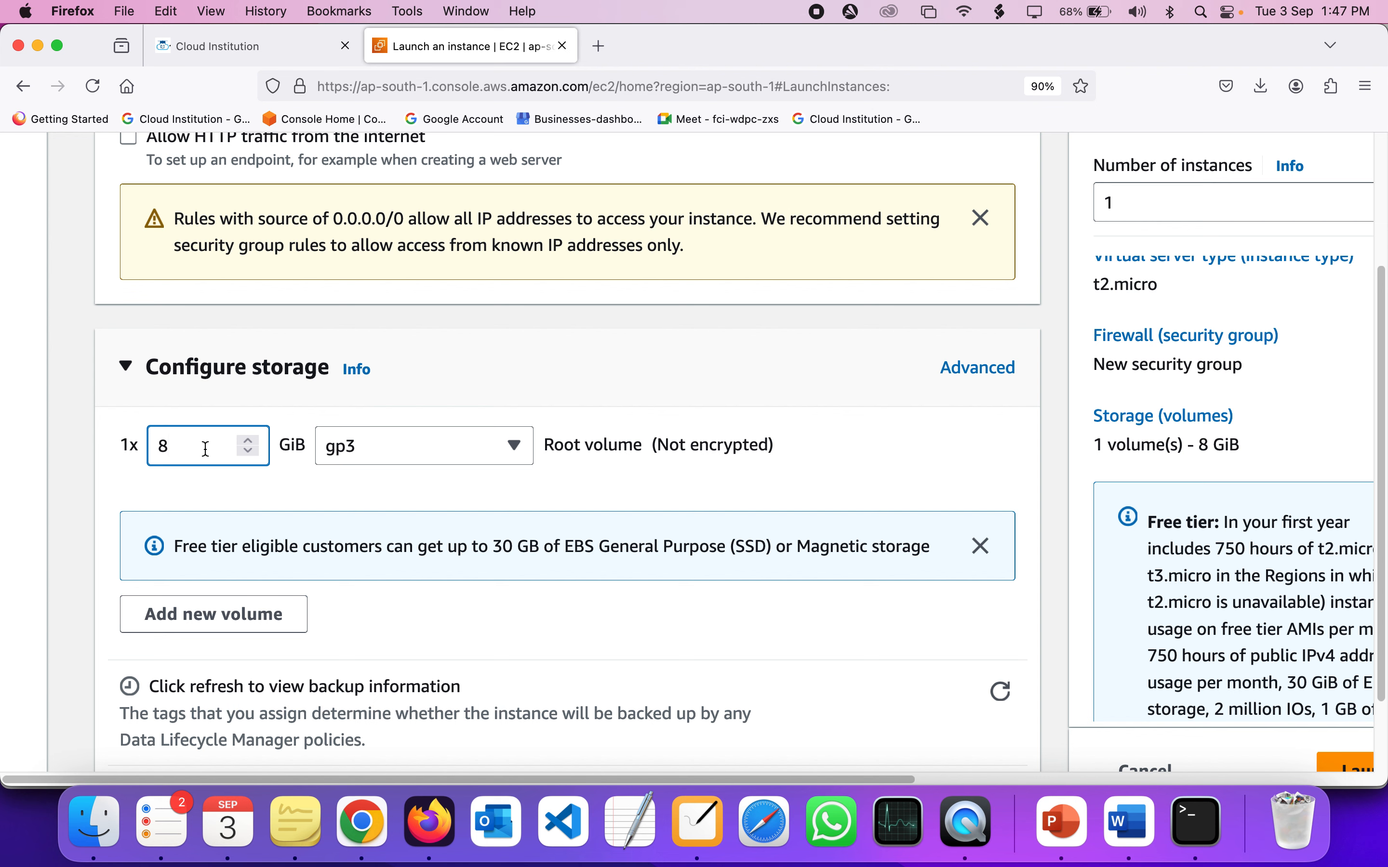
pyautogui.press('BackSpace')
pyautogui.write('7')
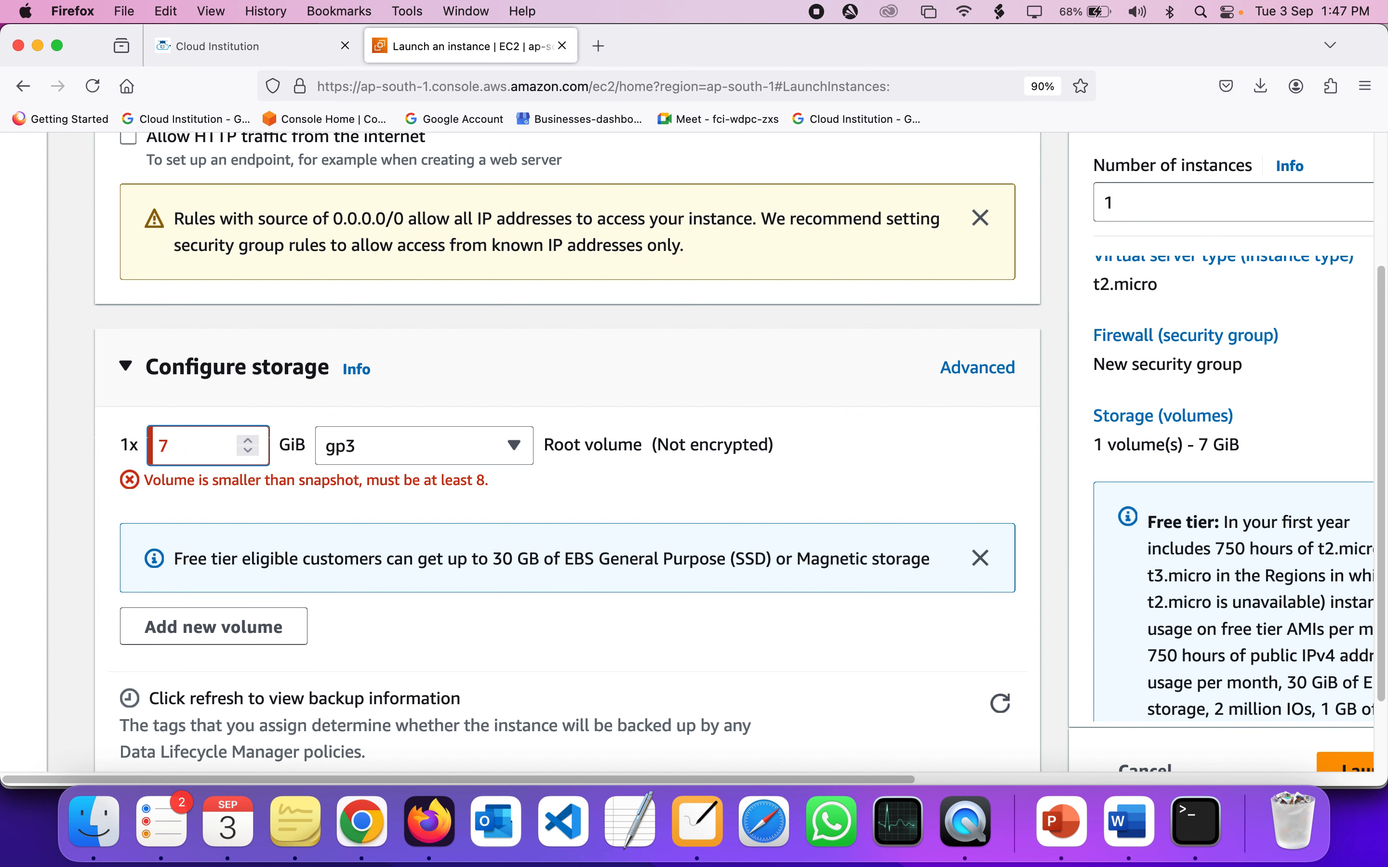
pyautogui.press('BackSpace')
pyautogui.write('8')
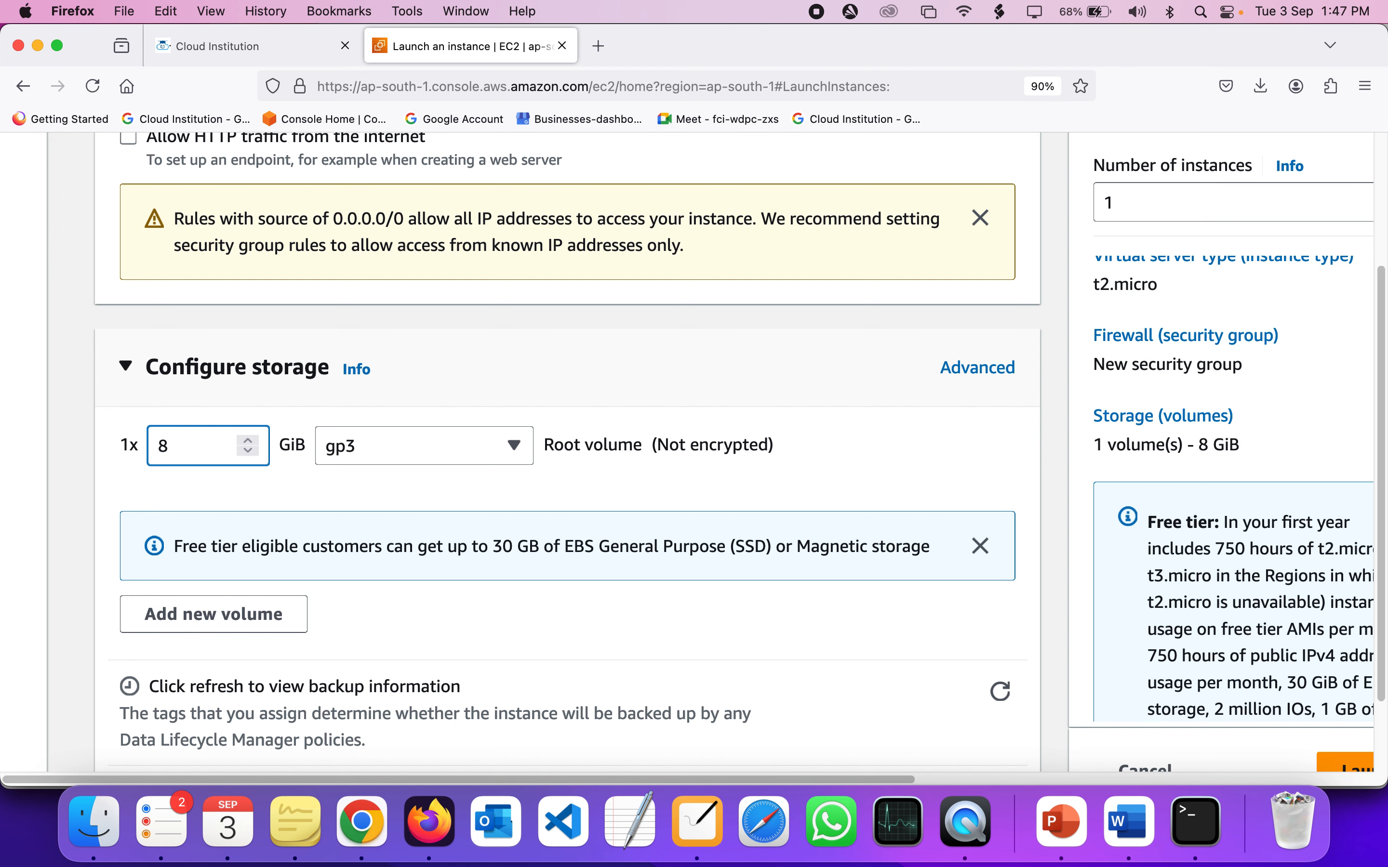
# - Try an instance count of 2 in the launch summary and set it back to 1
pyautogui.click(240, 494)
pyautogui.scroll(-2, 240, 498)
pyautogui.scroll(-2, 240, 499)
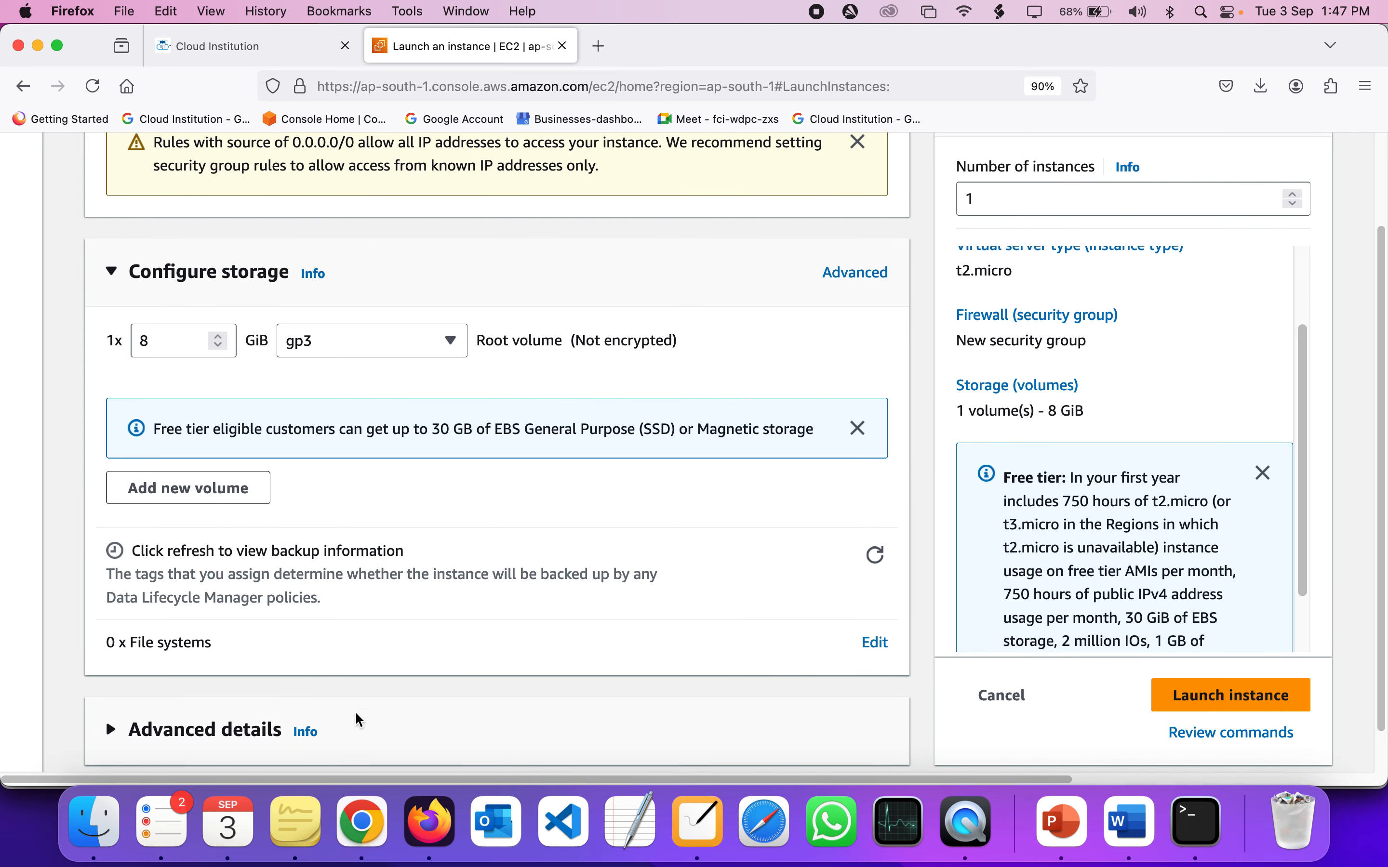
pyautogui.scroll(-2, 106, 726)
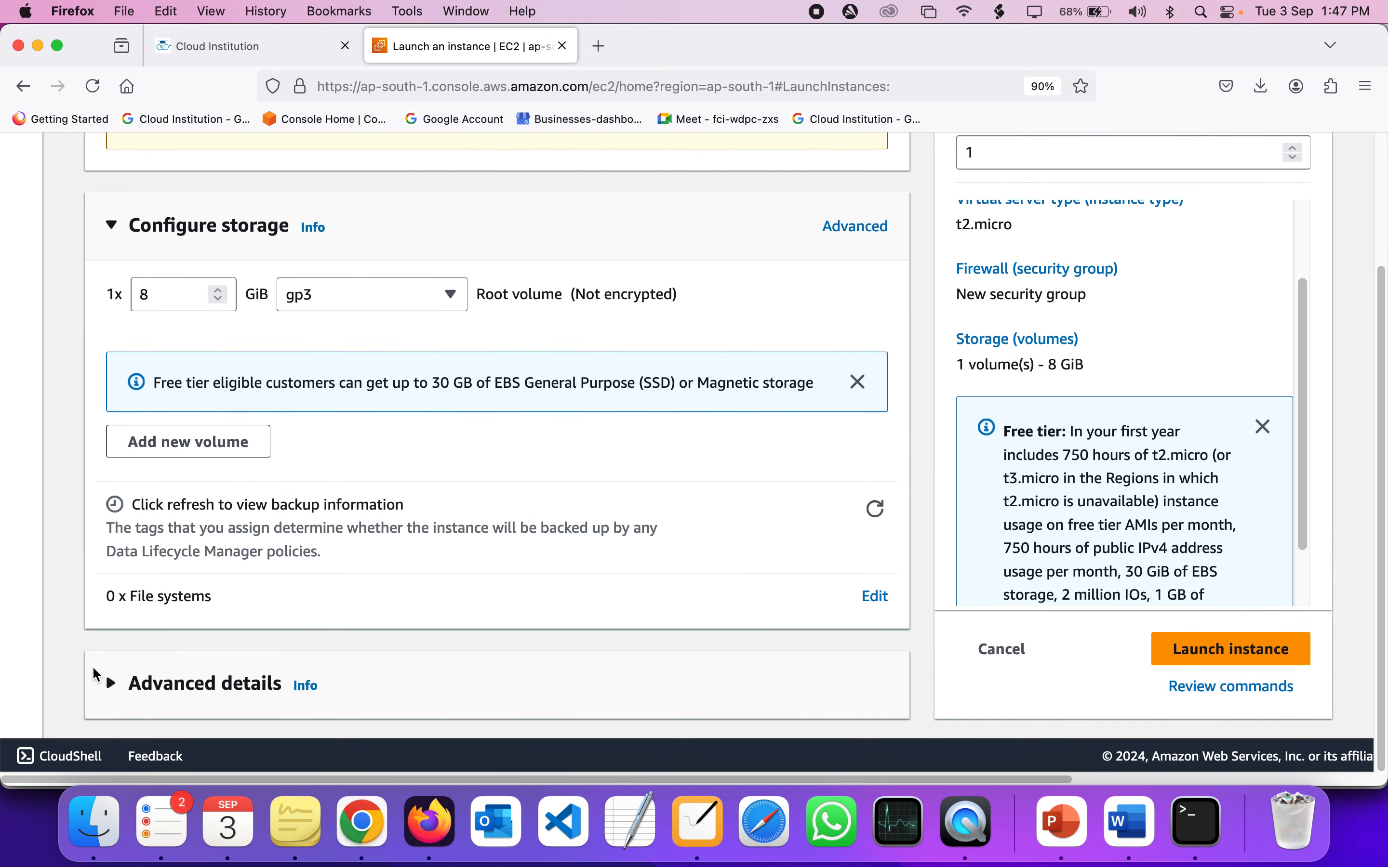
pyautogui.scroll(3, 491, 588)
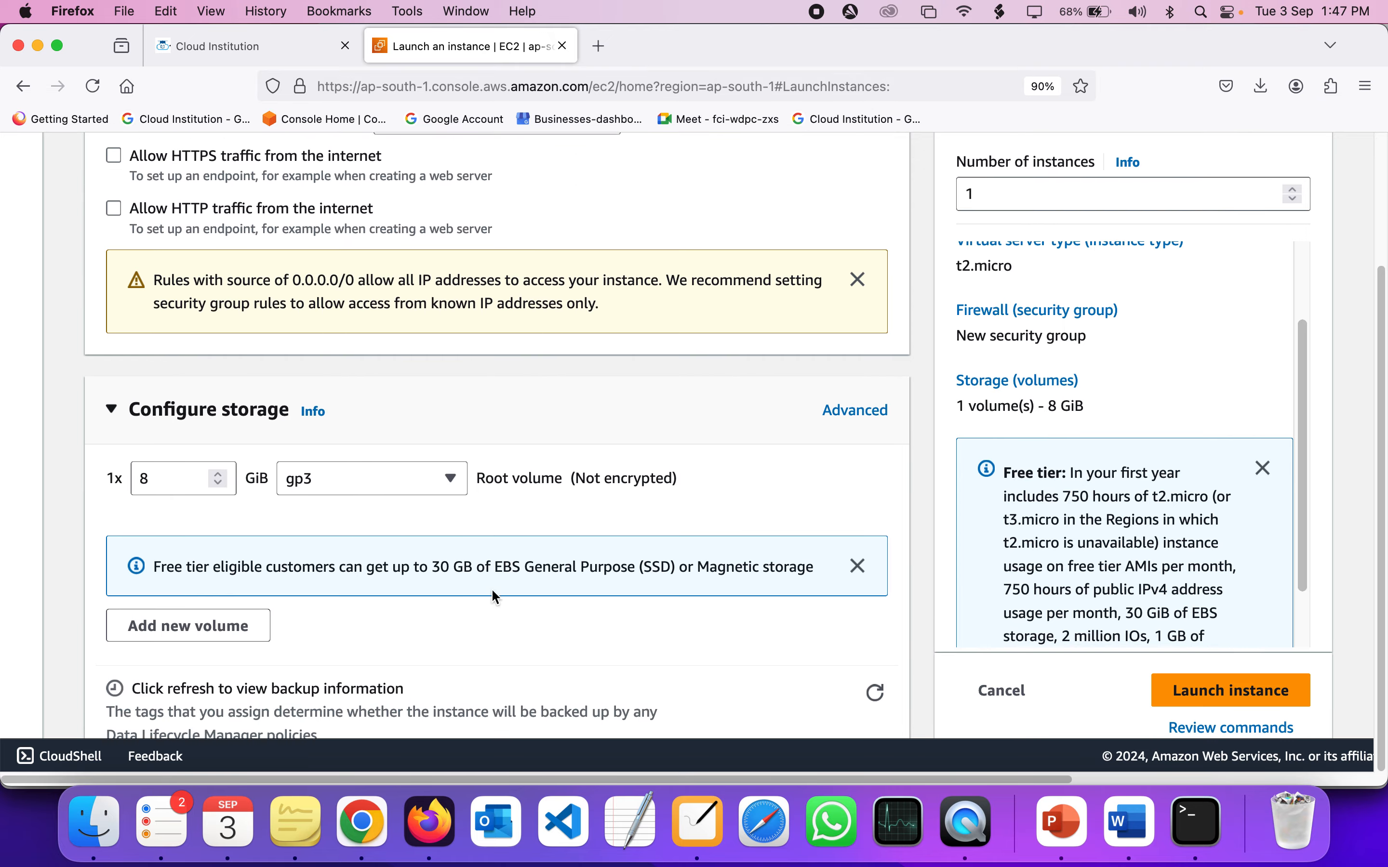
pyautogui.scroll(3, 491, 588)
pyautogui.click(834, 311)
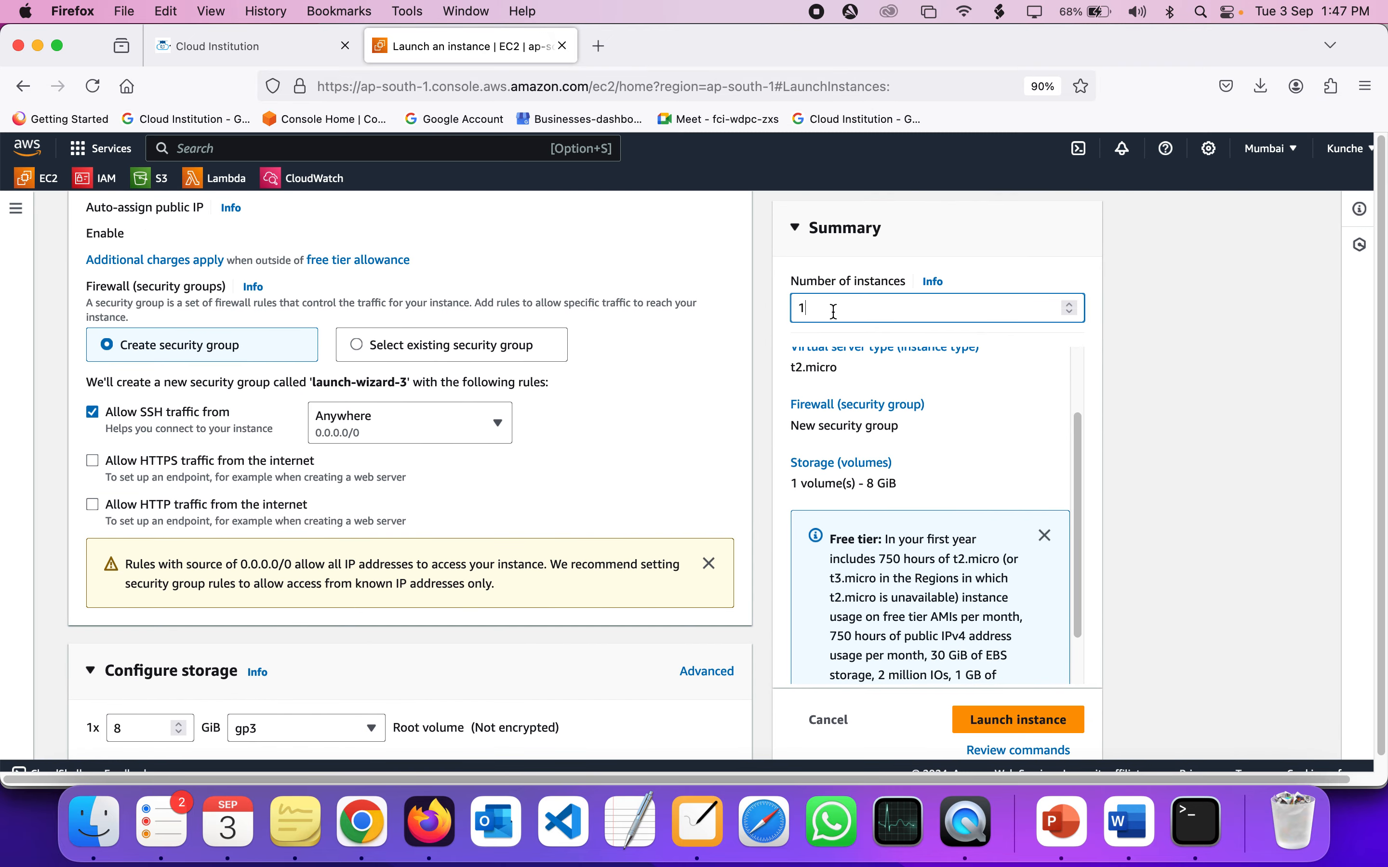
pyautogui.doubleClick(834, 311)
pyautogui.click(1070, 306)
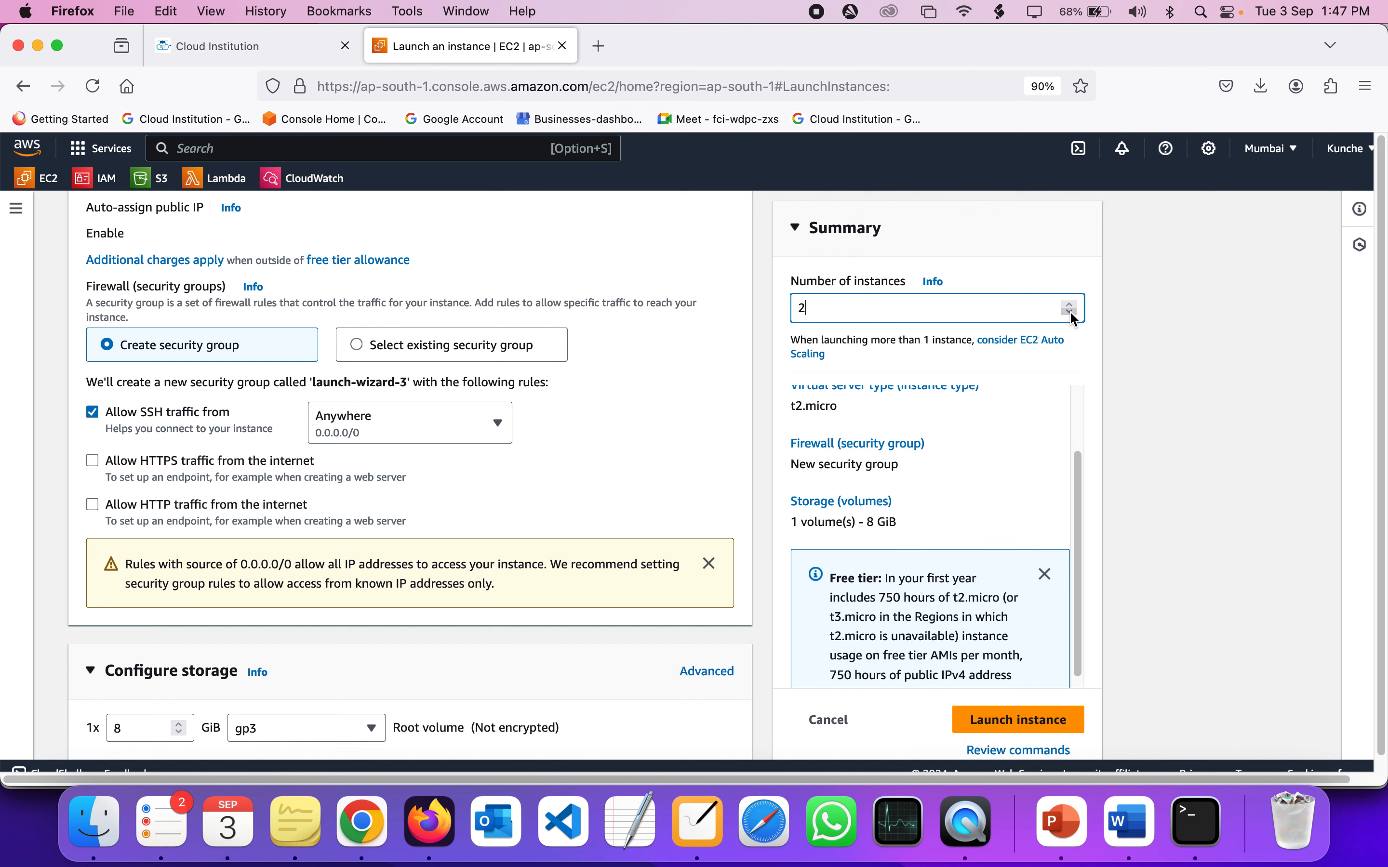
pyautogui.click(1071, 313)
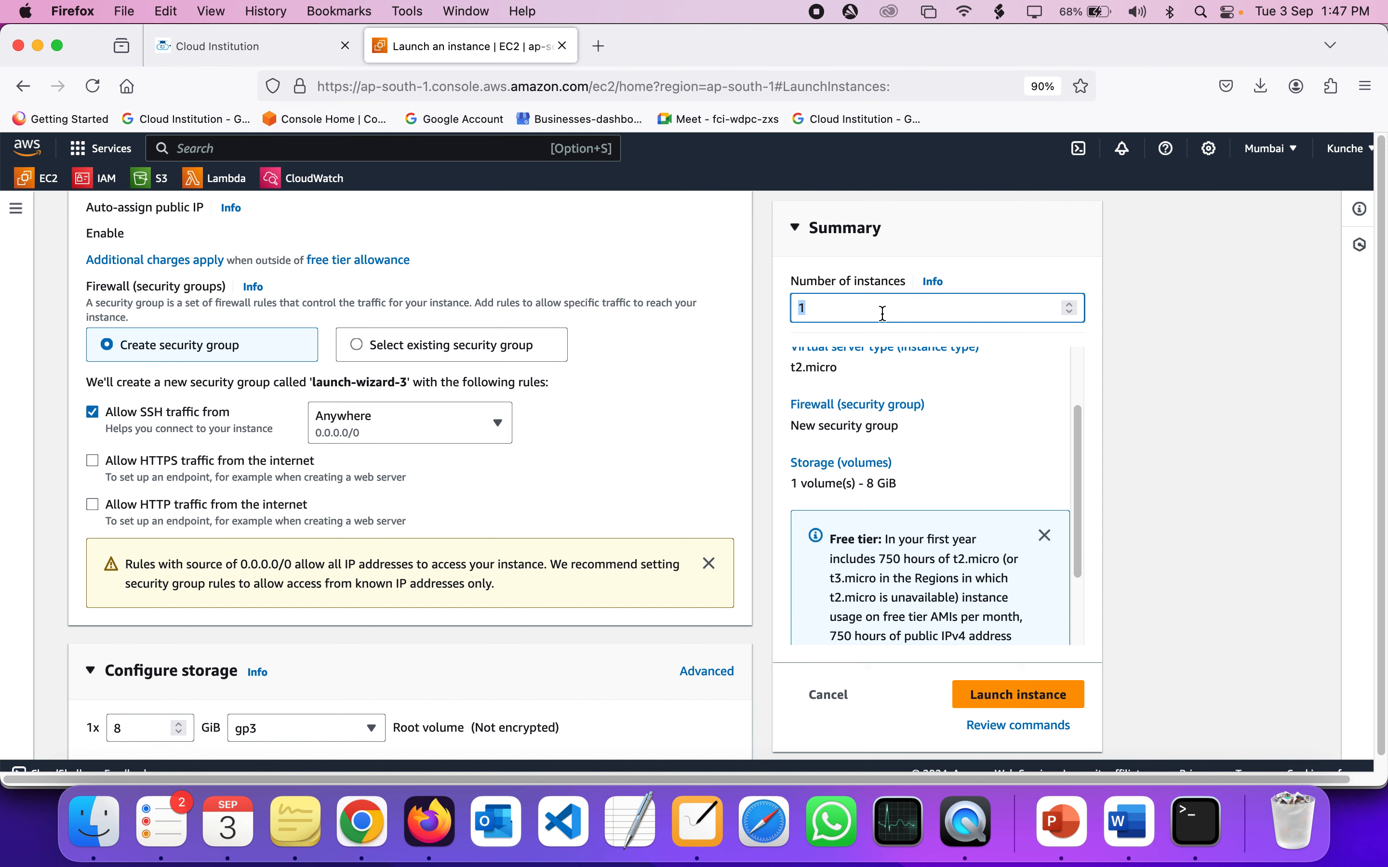
pyautogui.click(1135, 334)
# - Launch the configured cloud-institution instance and expand its launch log
pyautogui.scroll(-2, 1134, 333)
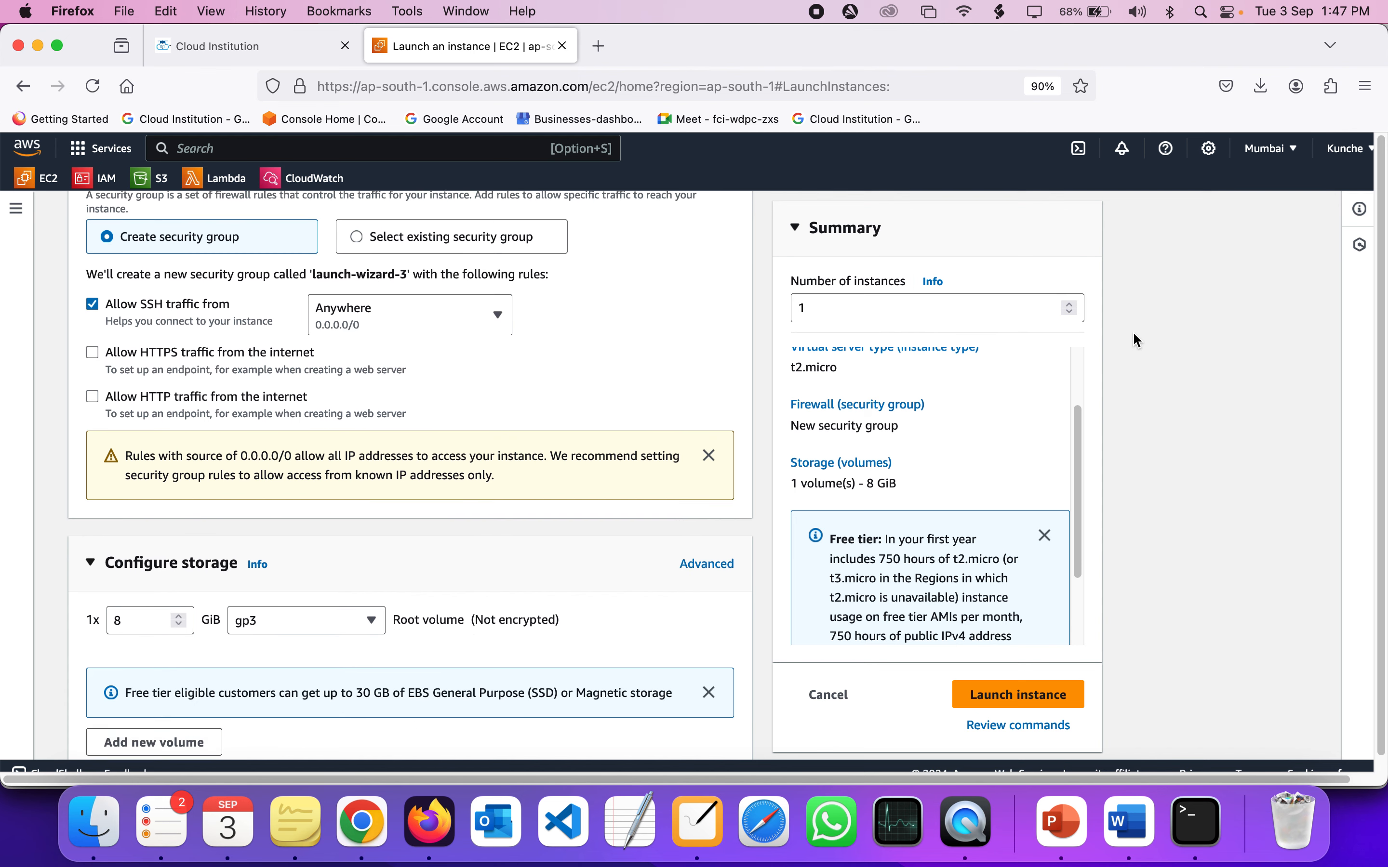
pyautogui.click(1014, 688)
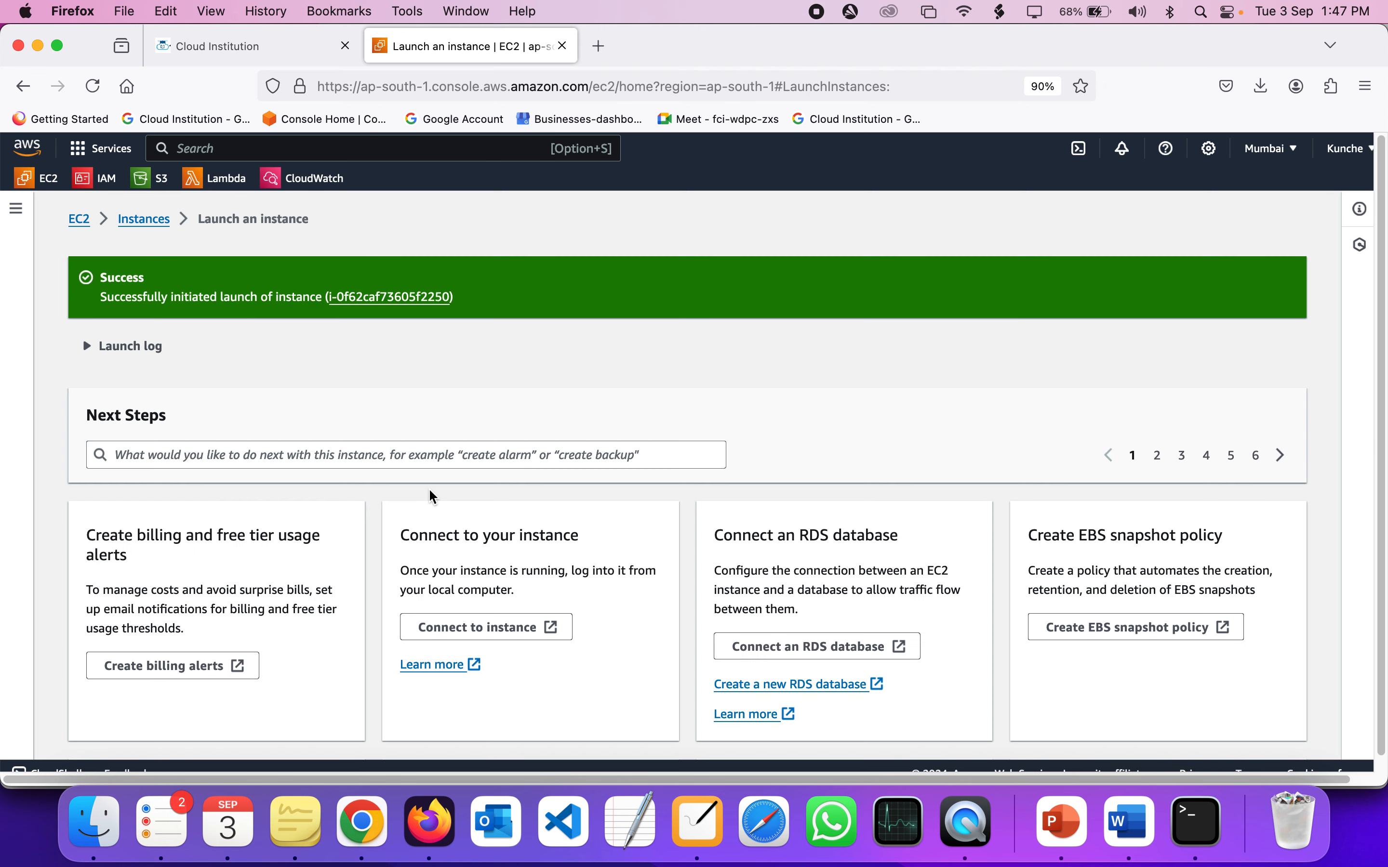
pyautogui.moveTo(103, 272); pyautogui.dragTo(272, 361)
pyautogui.click(273, 361)
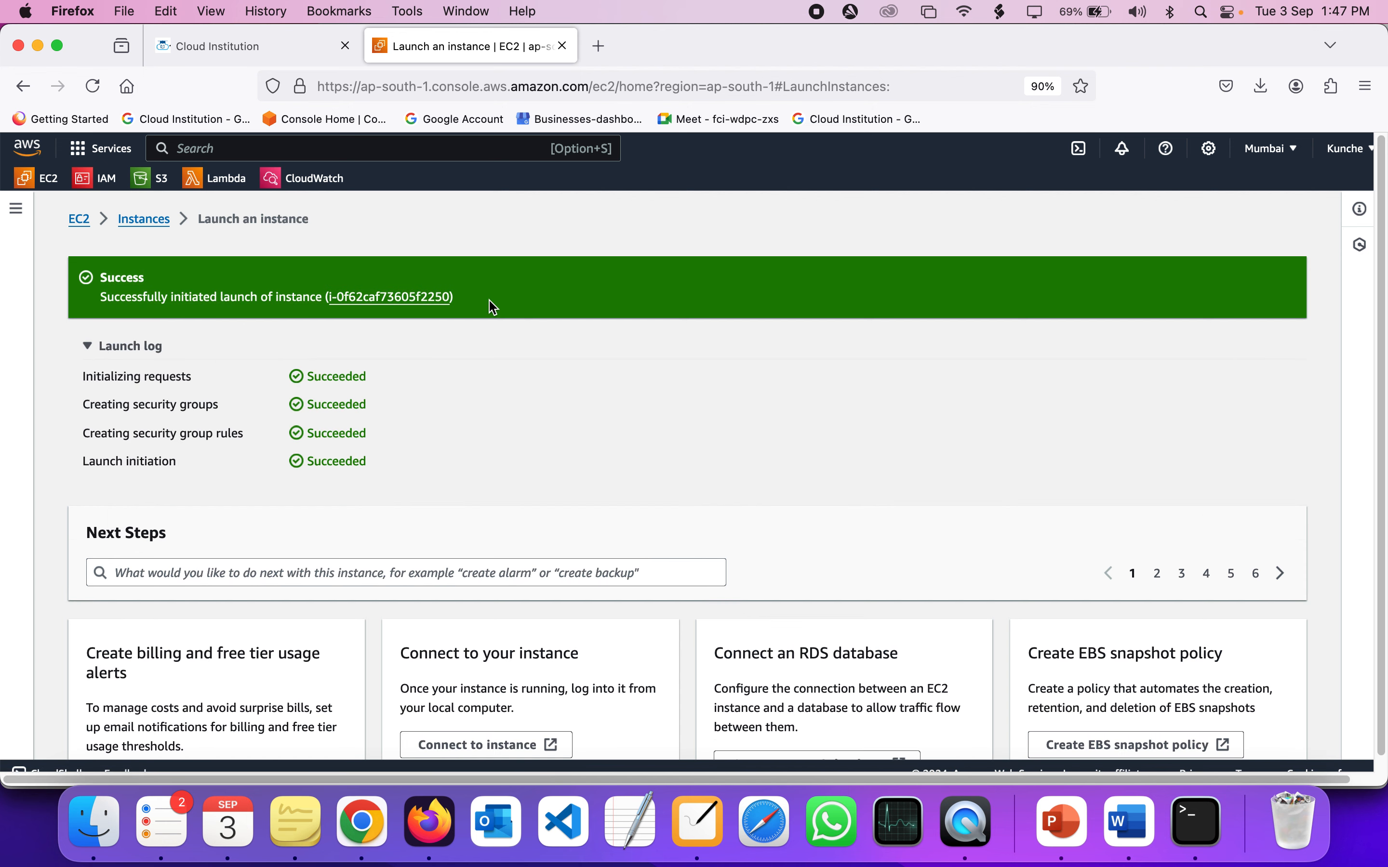
# - Open the newly launched cloud-institution instance in the instances list and bring up its connection options
pyautogui.click(427, 298)
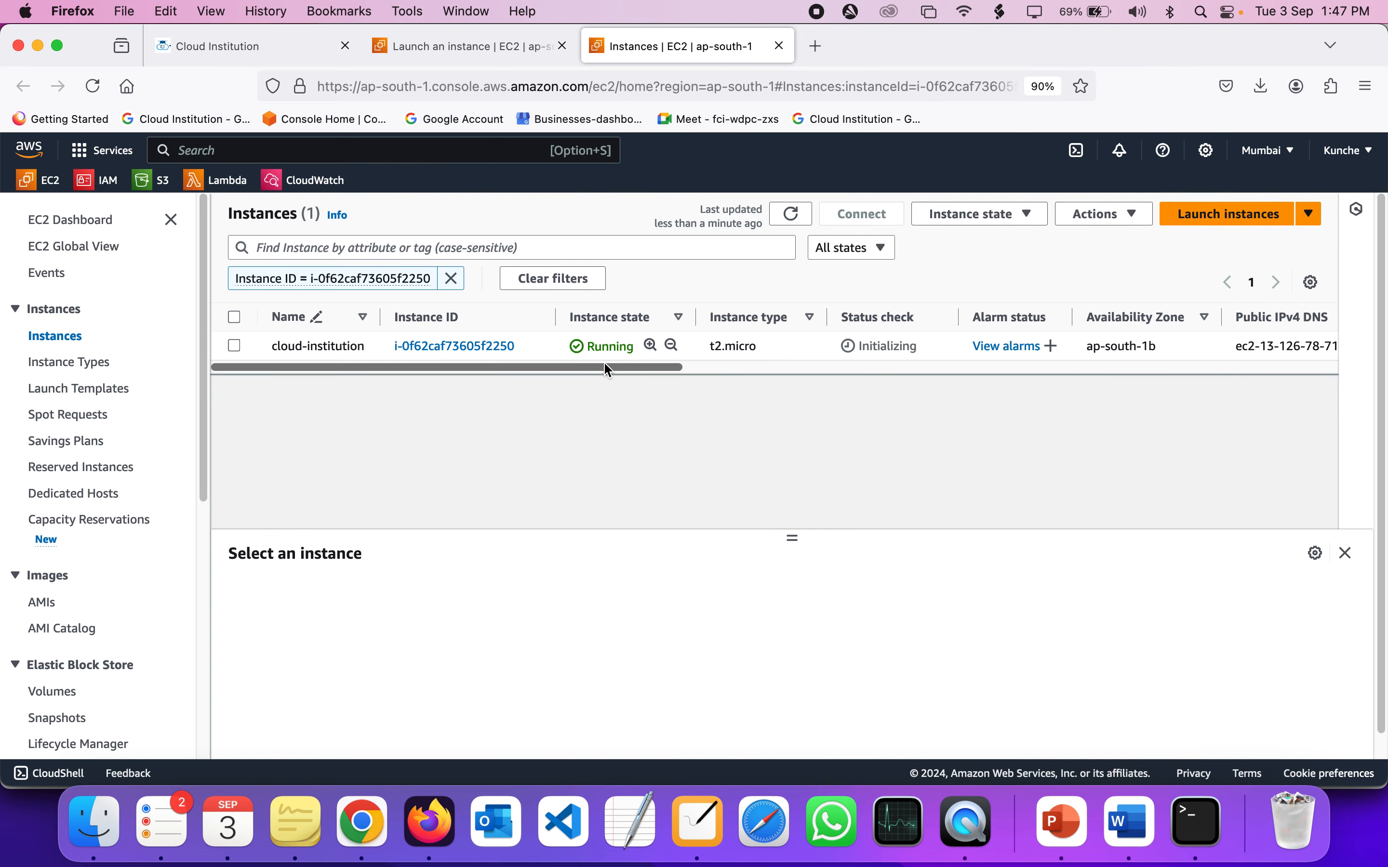
pyautogui.moveTo(815, 368); pyautogui.dragTo(209, 373)
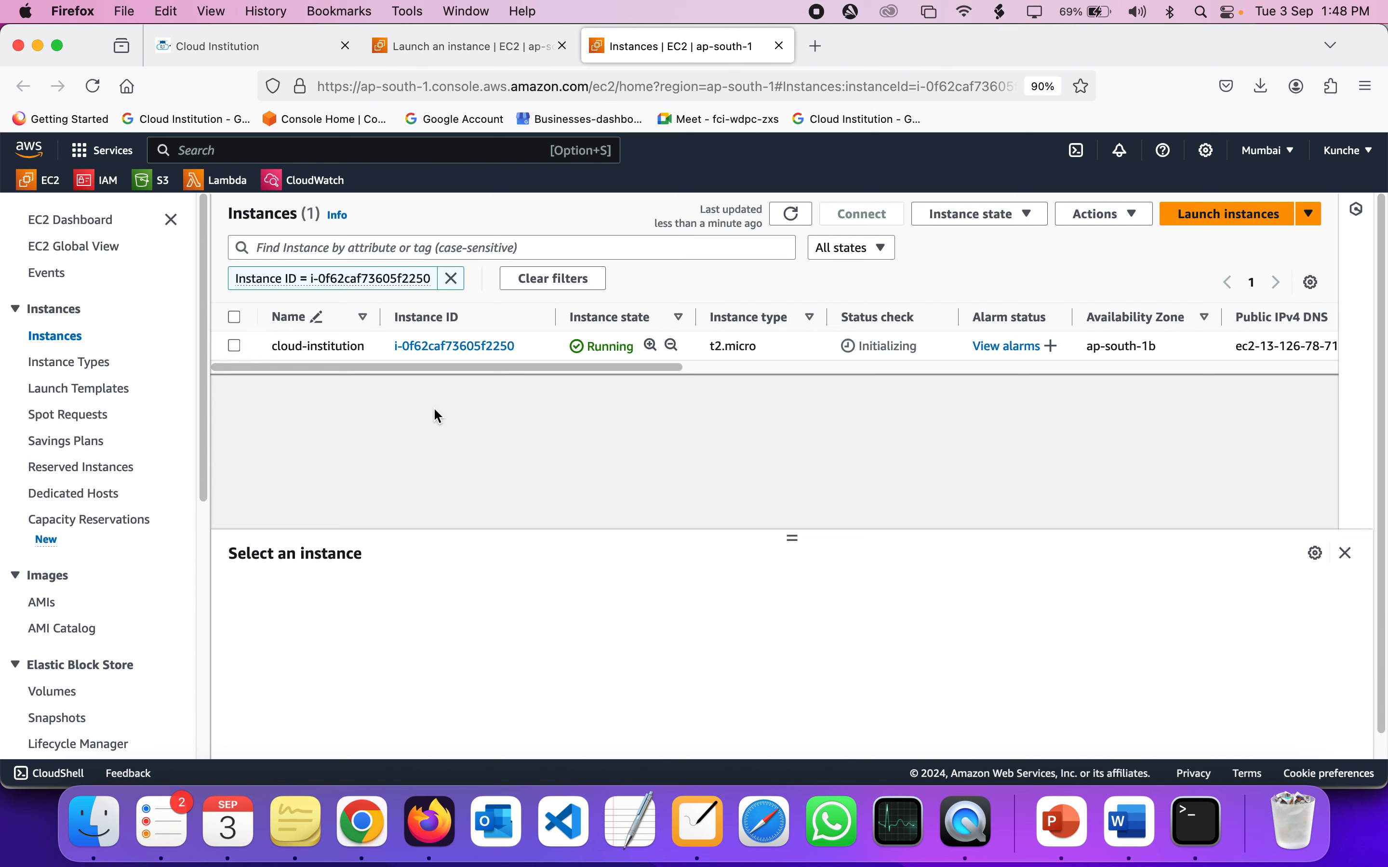
pyautogui.click(236, 346)
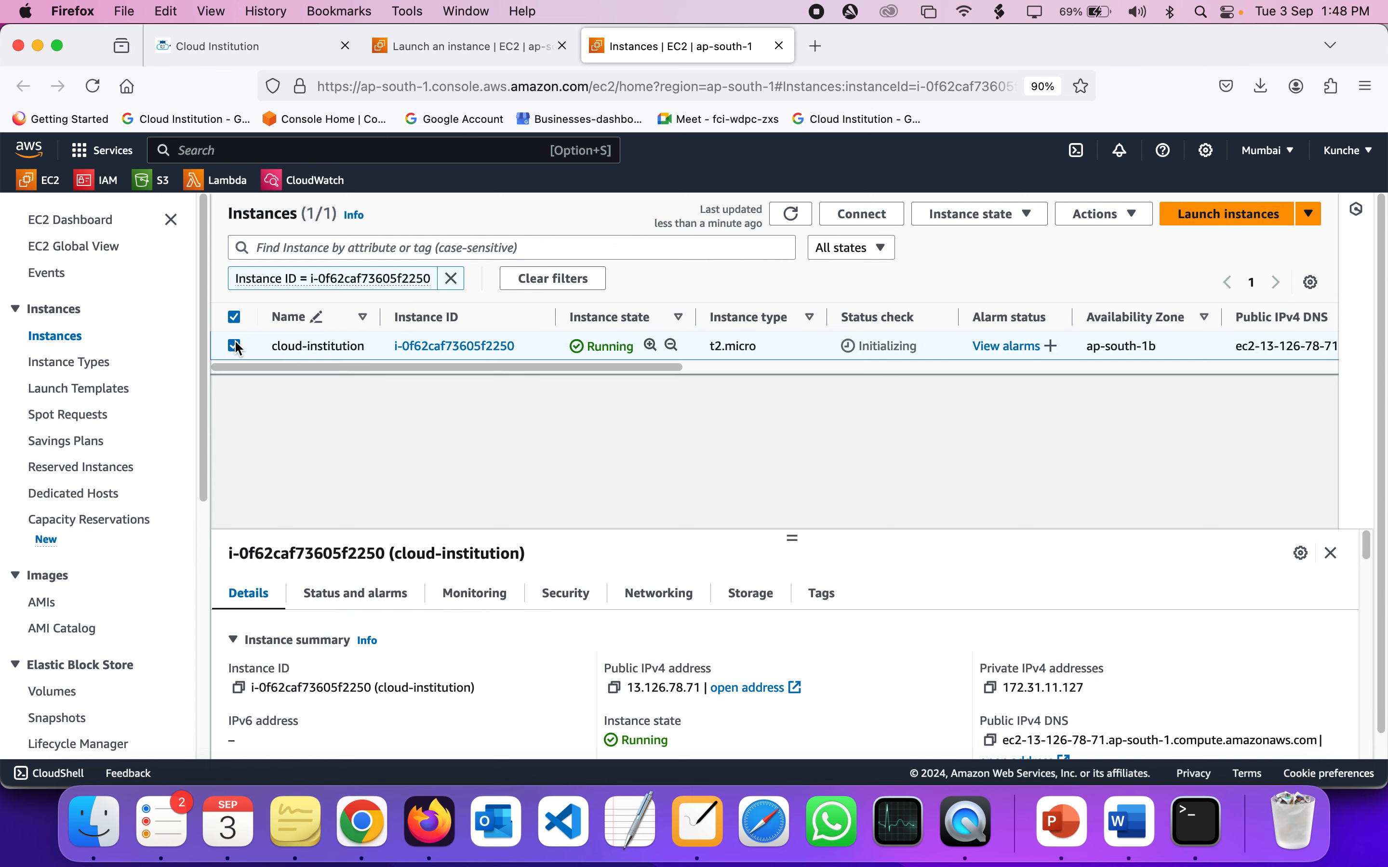
pyautogui.click(872, 210)
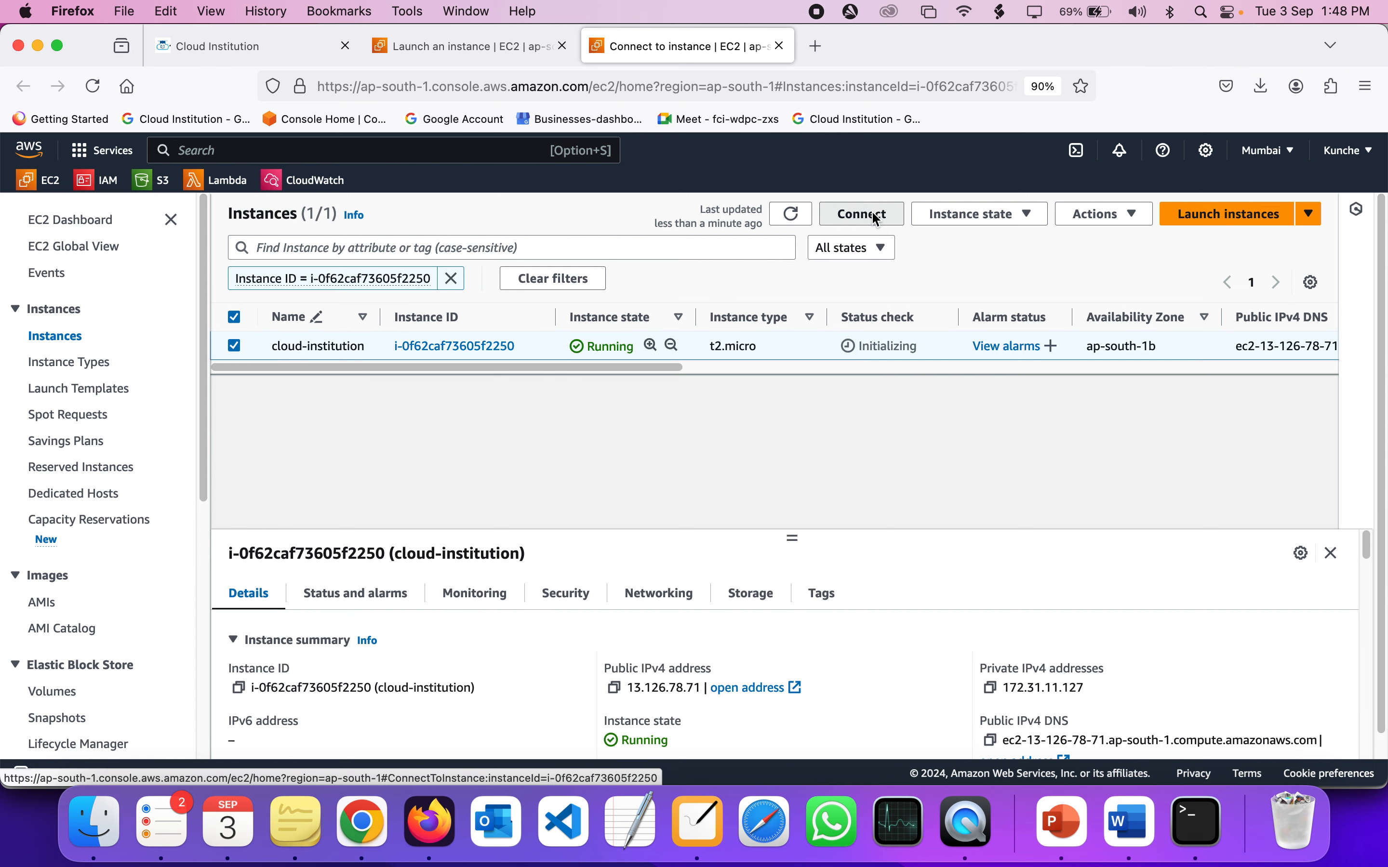
# - Examine the EC2 Instance Connect warning about SSH port 22 and the IPv4 source range in the inbound rule
pyautogui.scroll(5, 158, 404)
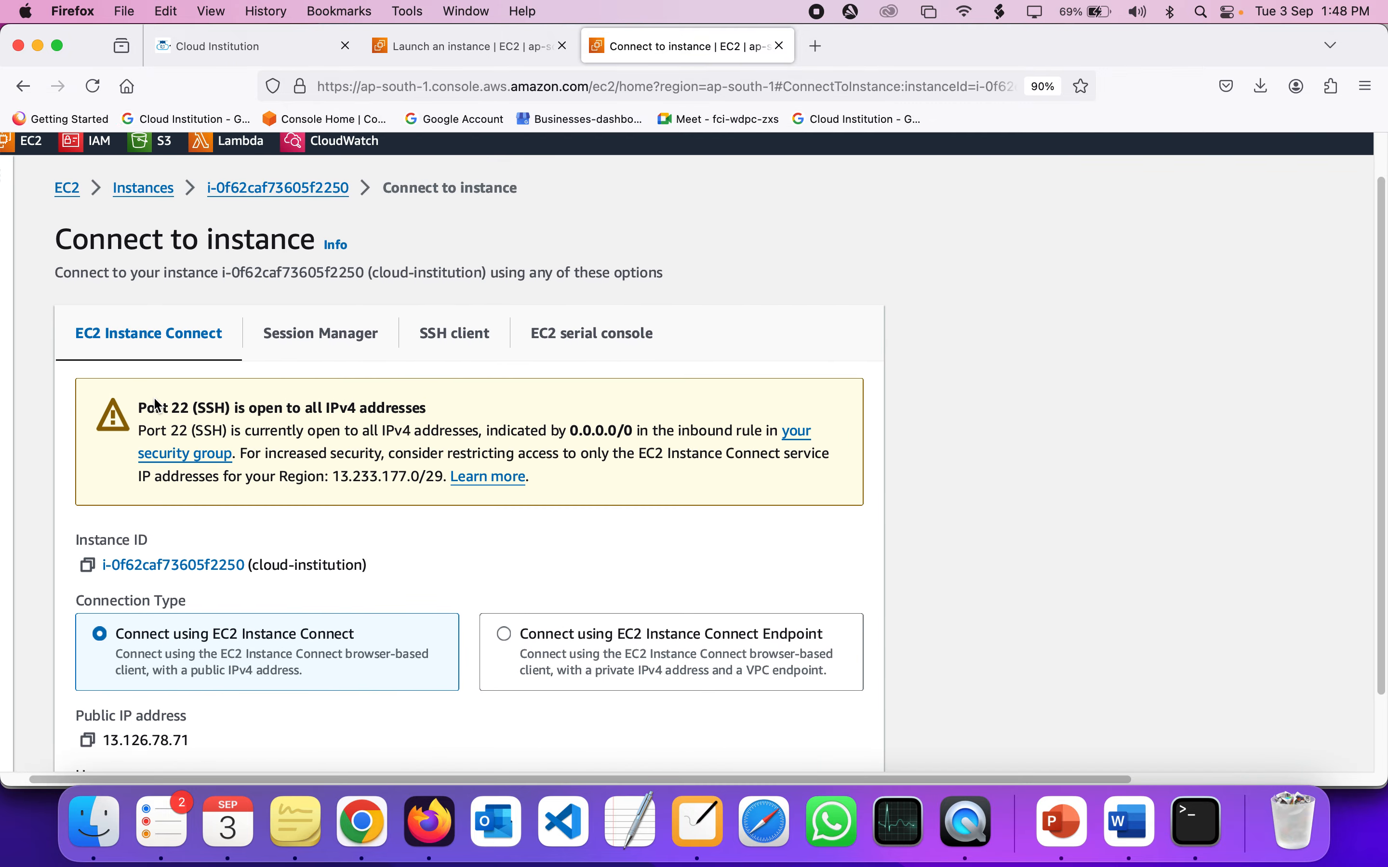
pyautogui.scroll(5, 166, 413)
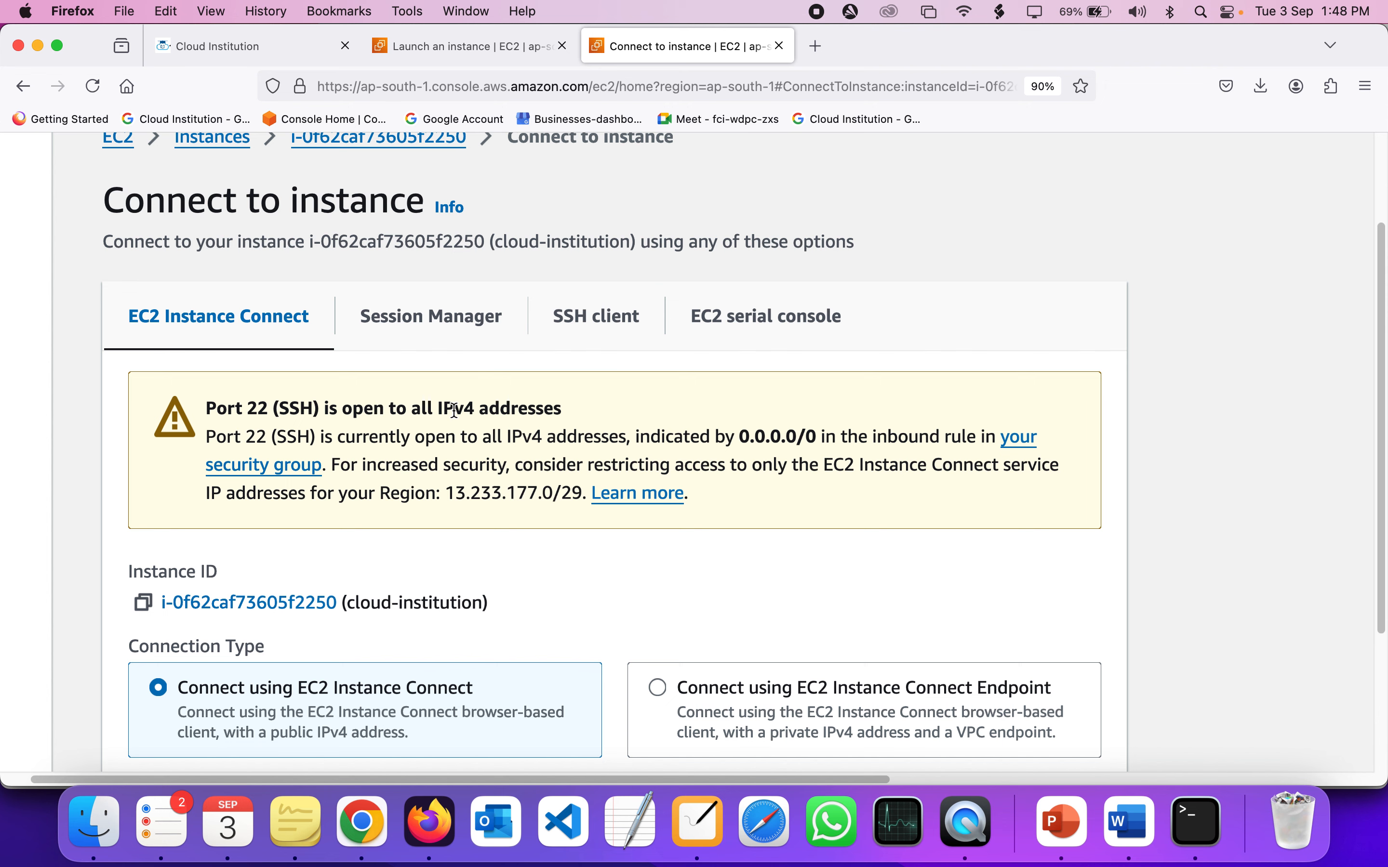
pyautogui.tripleClick(521, 410)
pyautogui.scroll(-1, 522, 412)
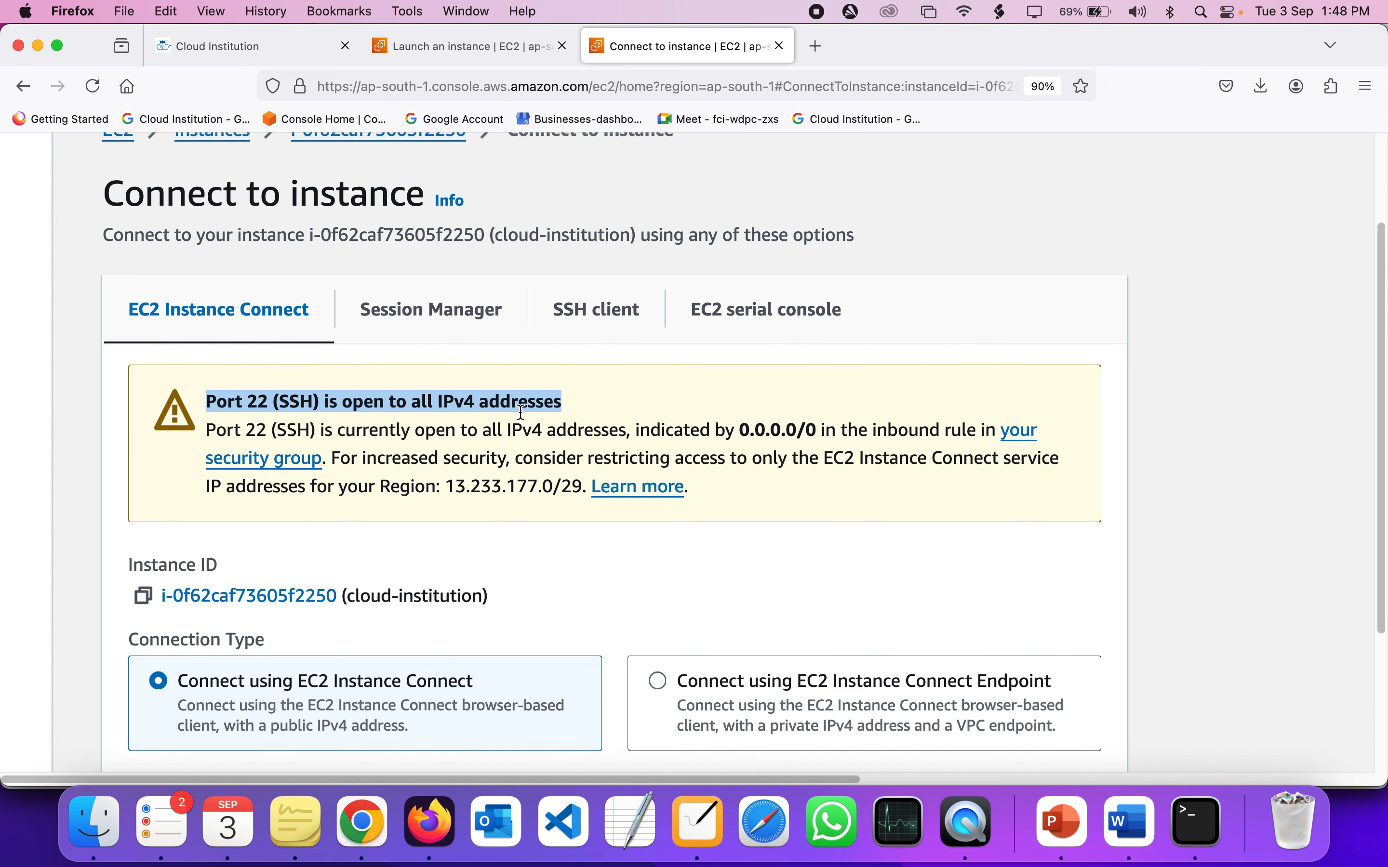
pyautogui.doubleClick(522, 410)
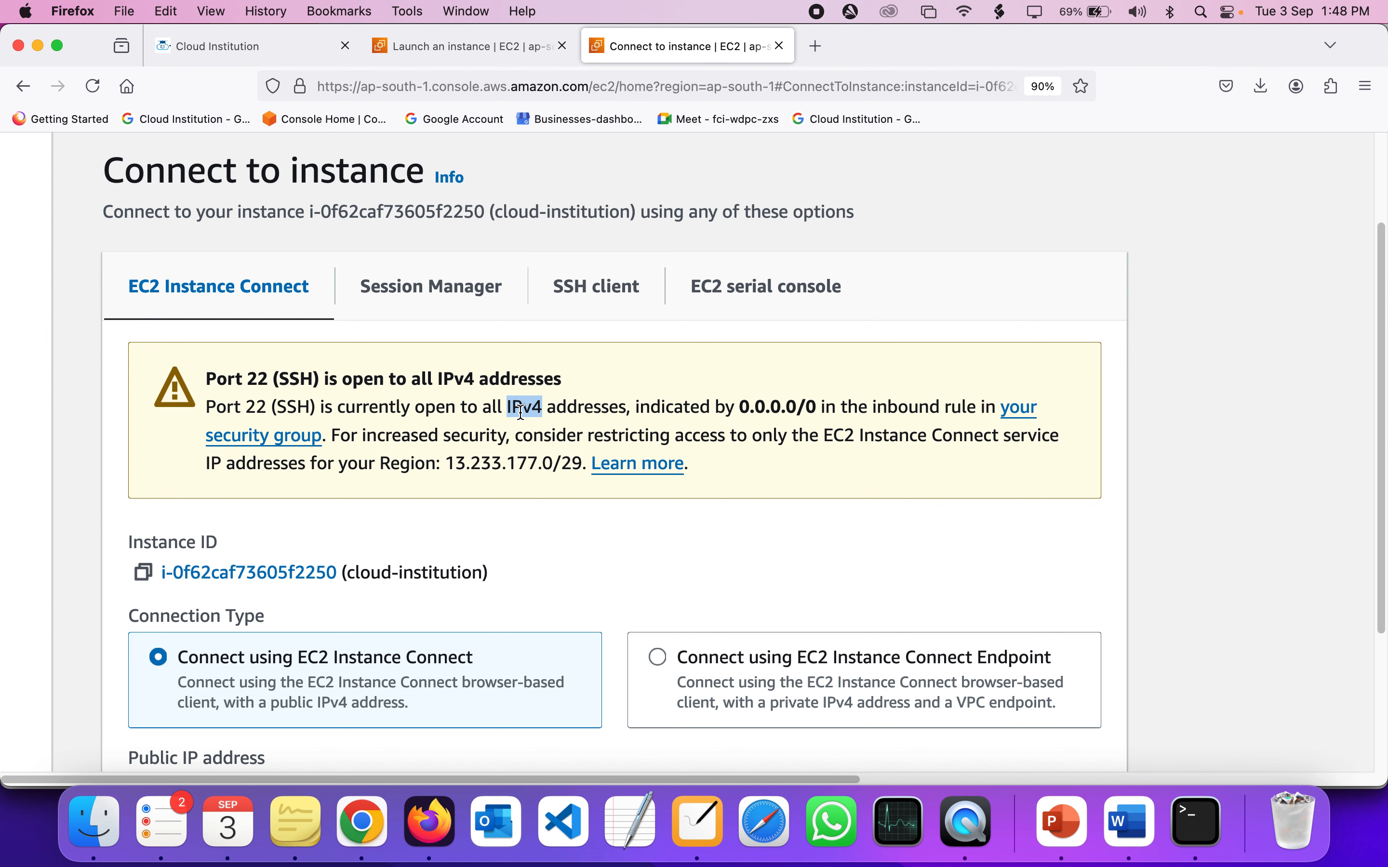
pyautogui.moveTo(739, 410); pyautogui.dragTo(790, 411)
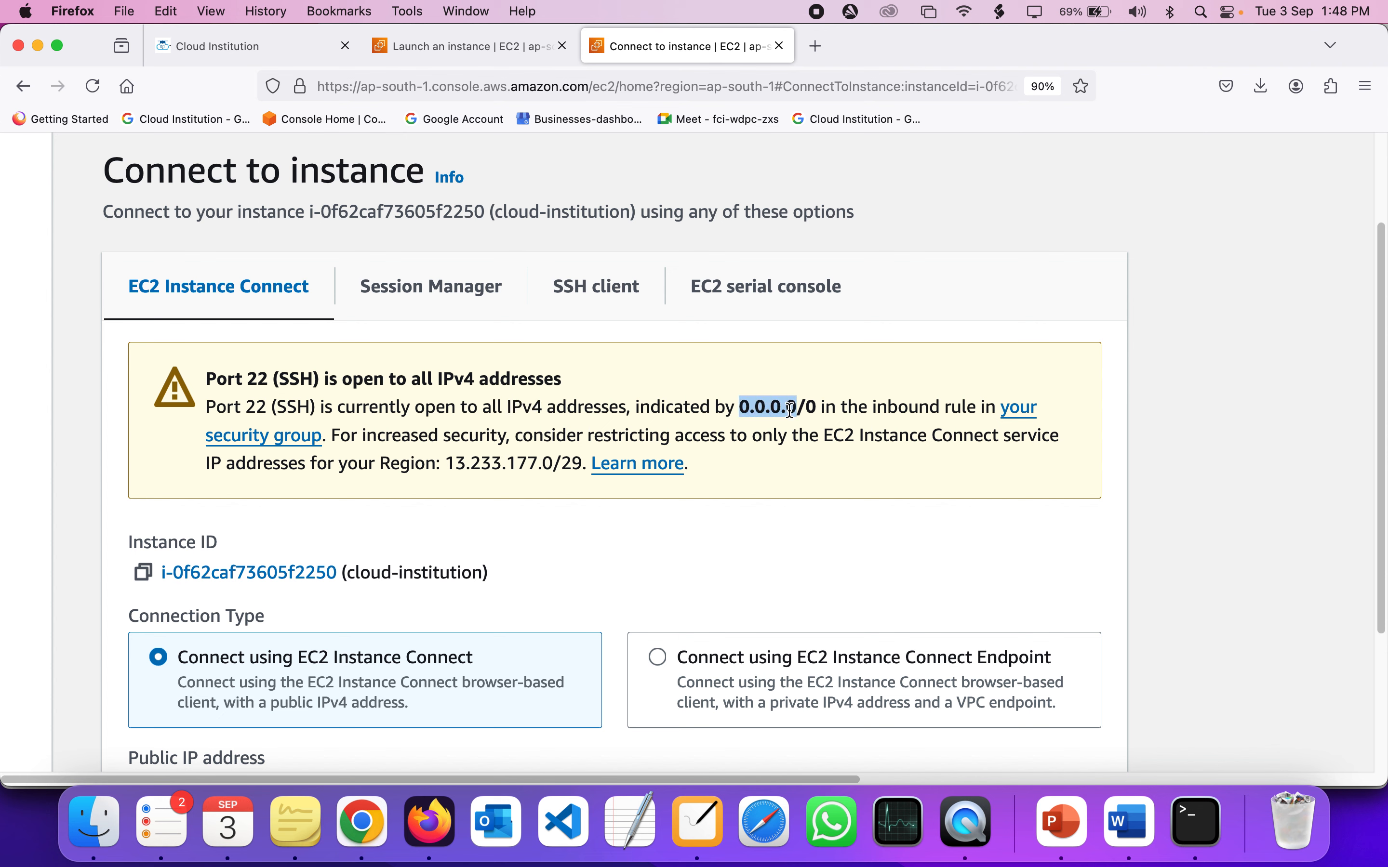
pyautogui.doubleClick(804, 409)
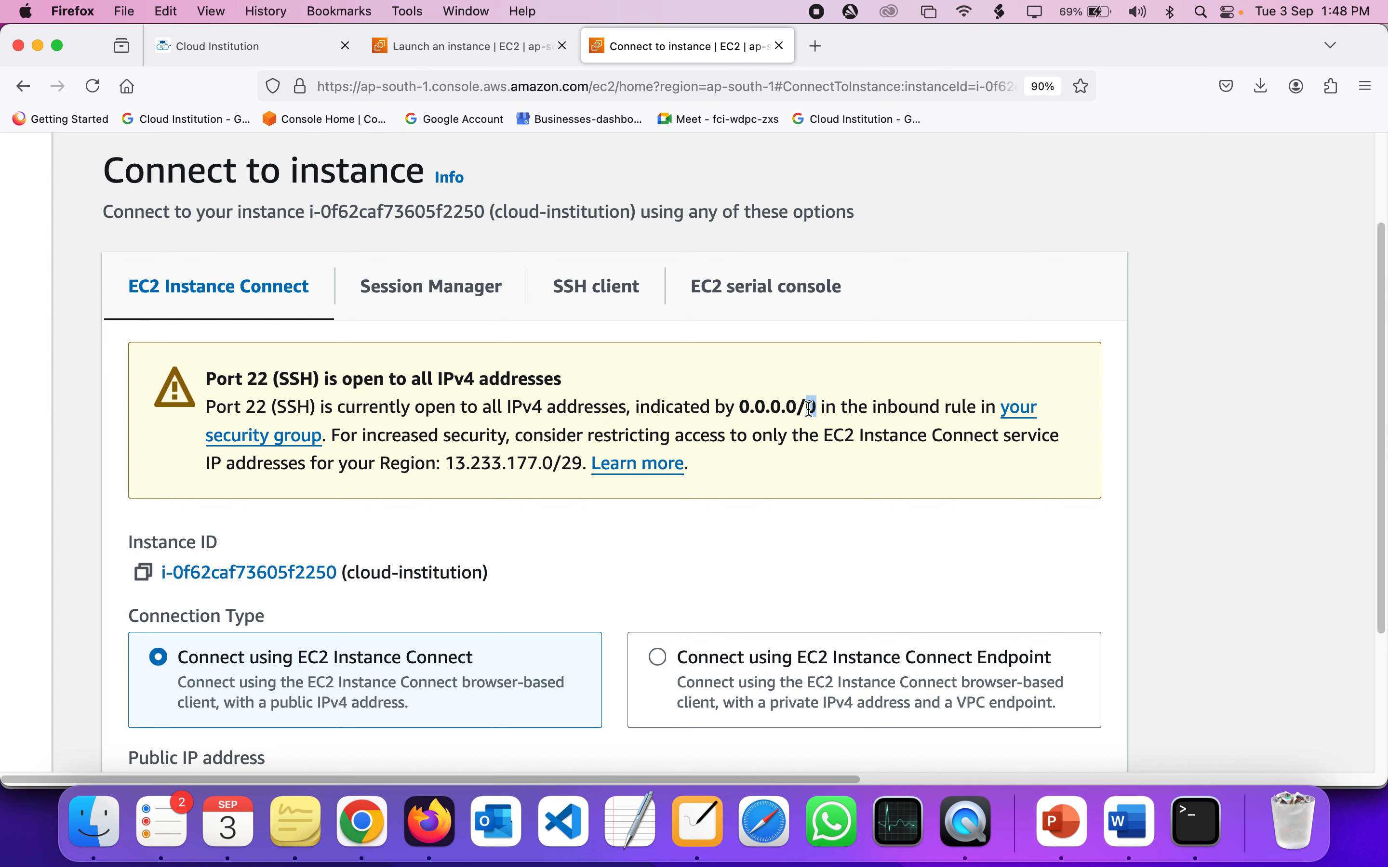
pyautogui.doubleClick(212, 379)
pyautogui.tripleClick(212, 380)
# - Connect to the instance through EC2 Instance Connect as ec2-user, and reset the browser zoom to its default level
pyautogui.scroll(-5, 211, 380)
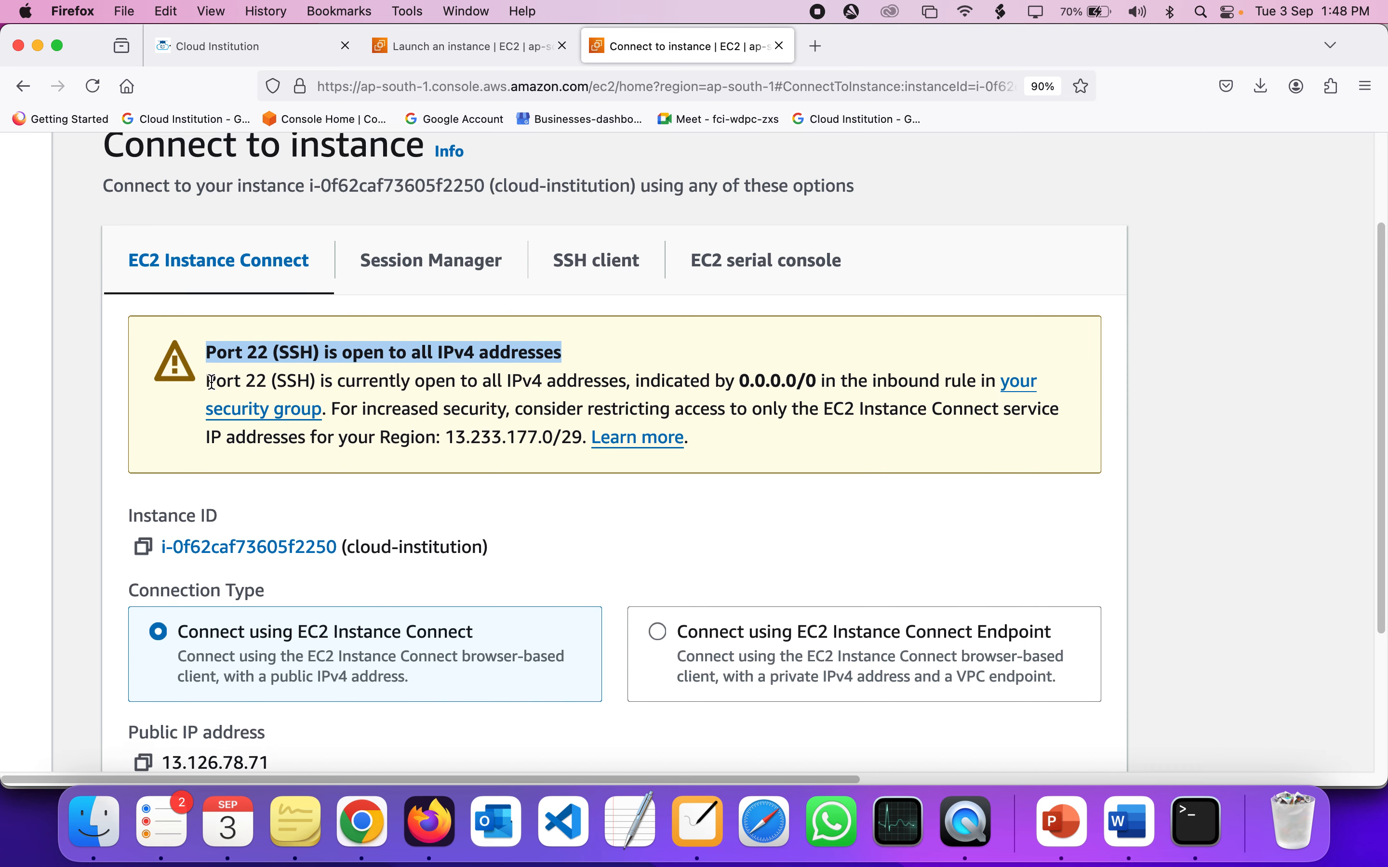
pyautogui.scroll(1, 210, 380)
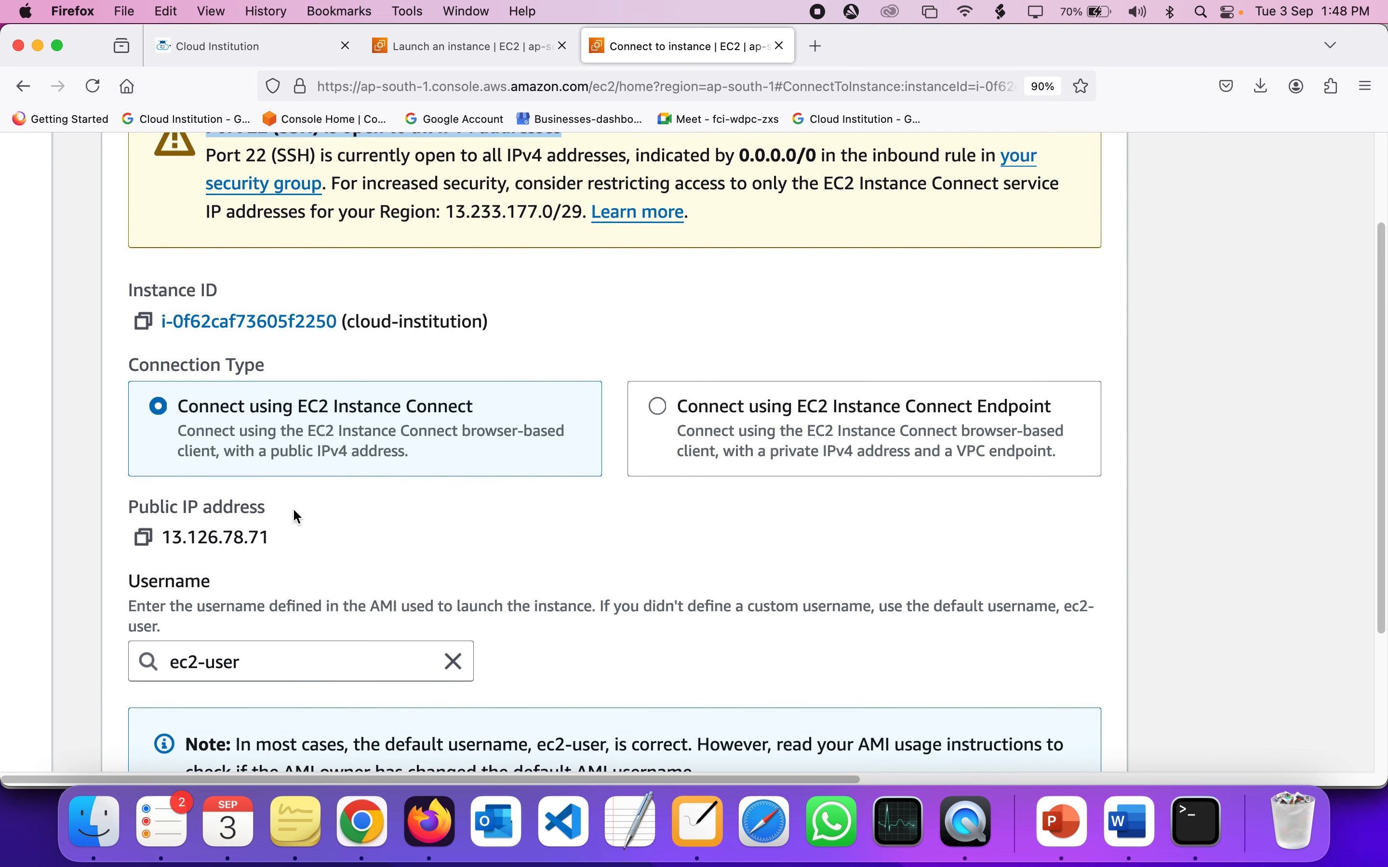
pyautogui.scroll(-5, 247, 669)
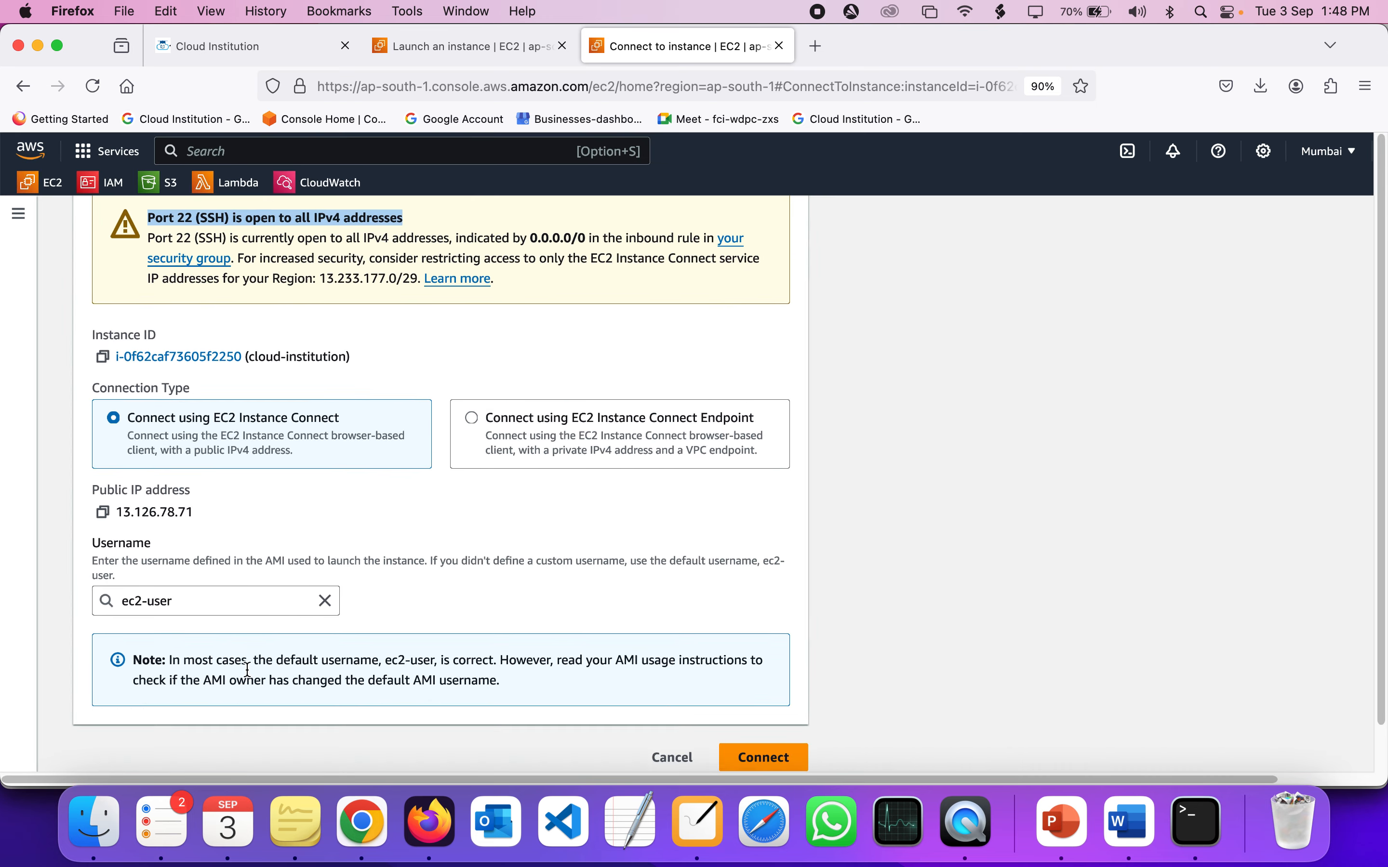
pyautogui.scroll(1, 247, 669)
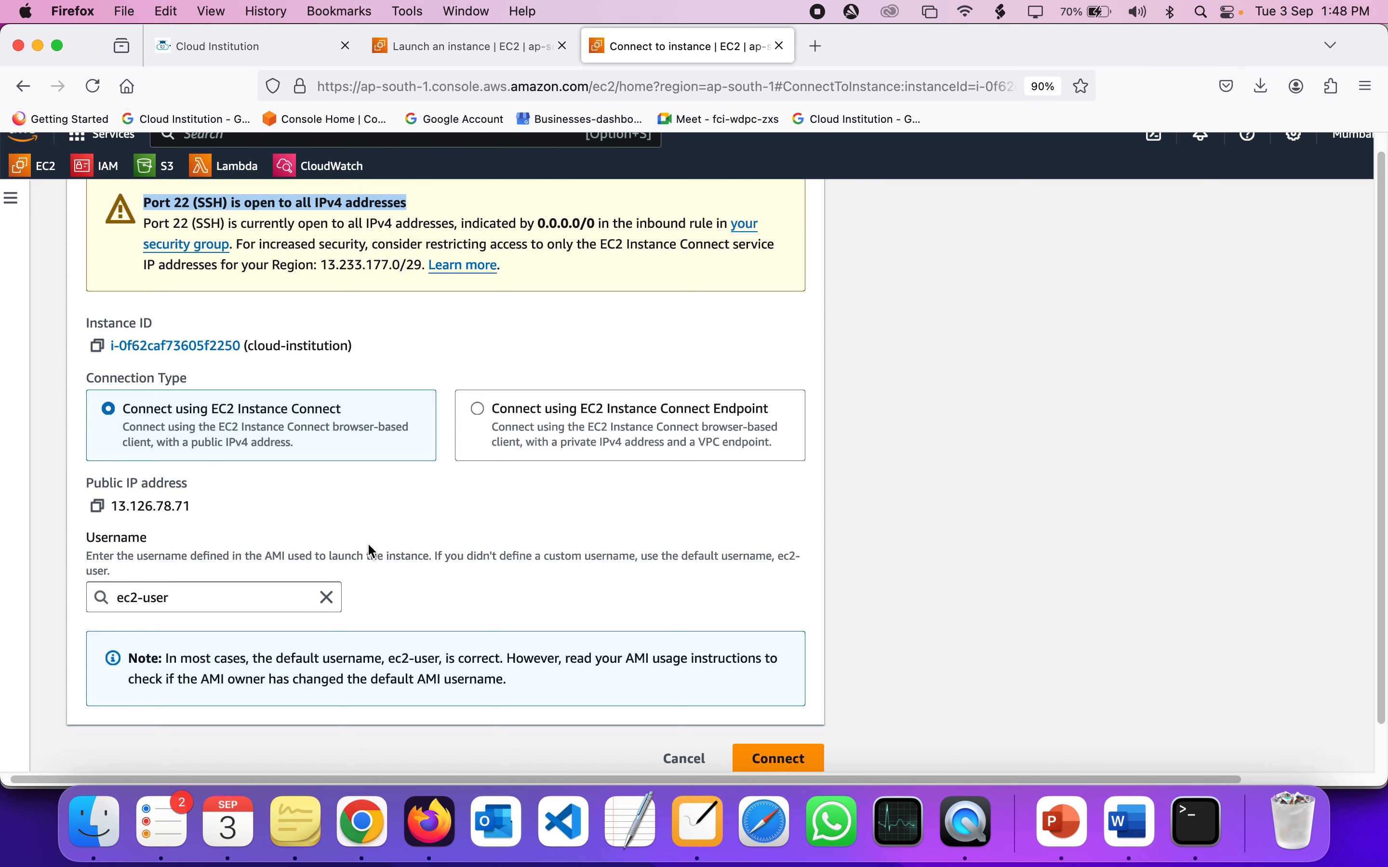
pyautogui.hscroll(-1, 371, 551)
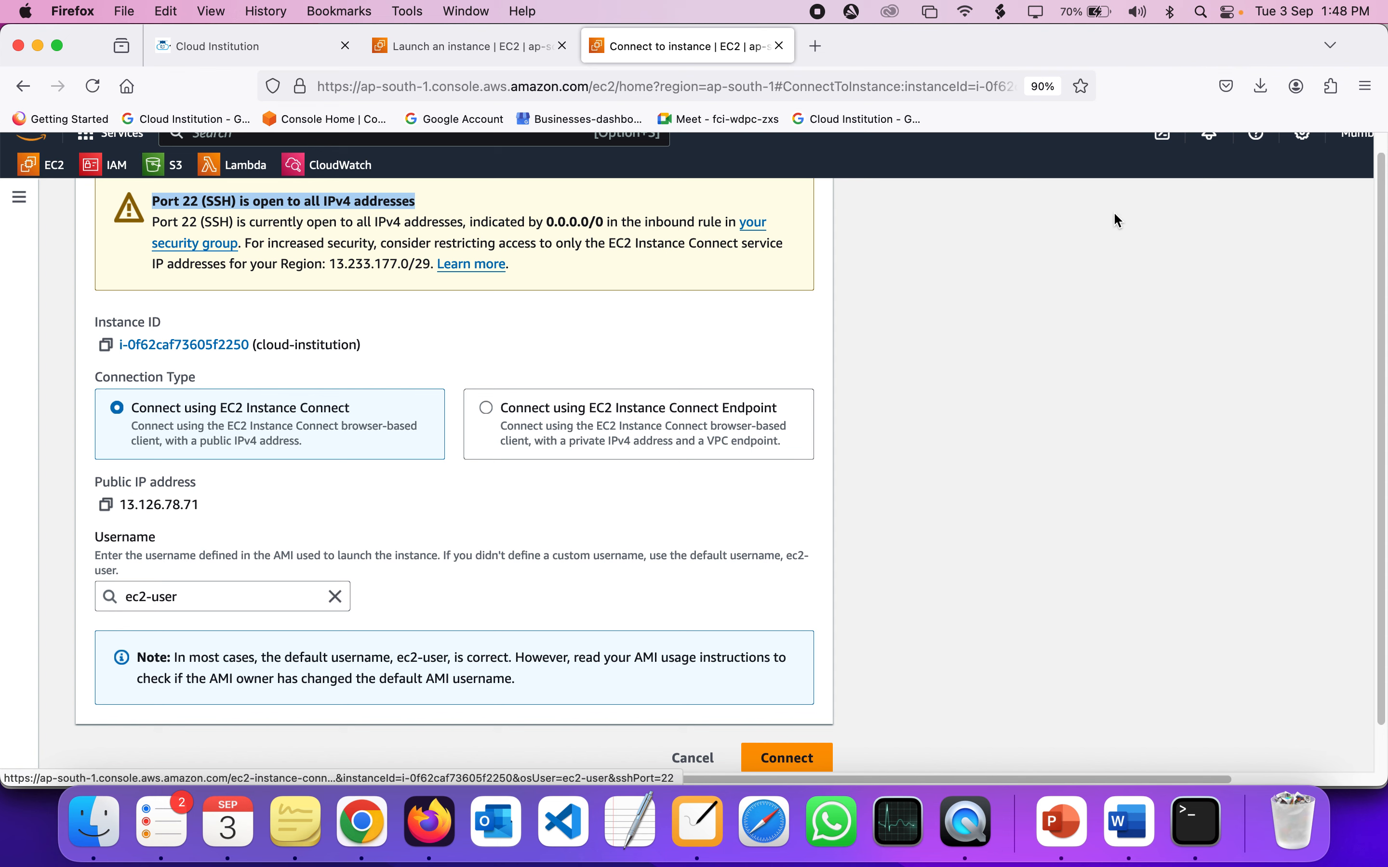
pyautogui.scroll(2, 1164, 288)
pyautogui.scroll(-2, 1164, 289)
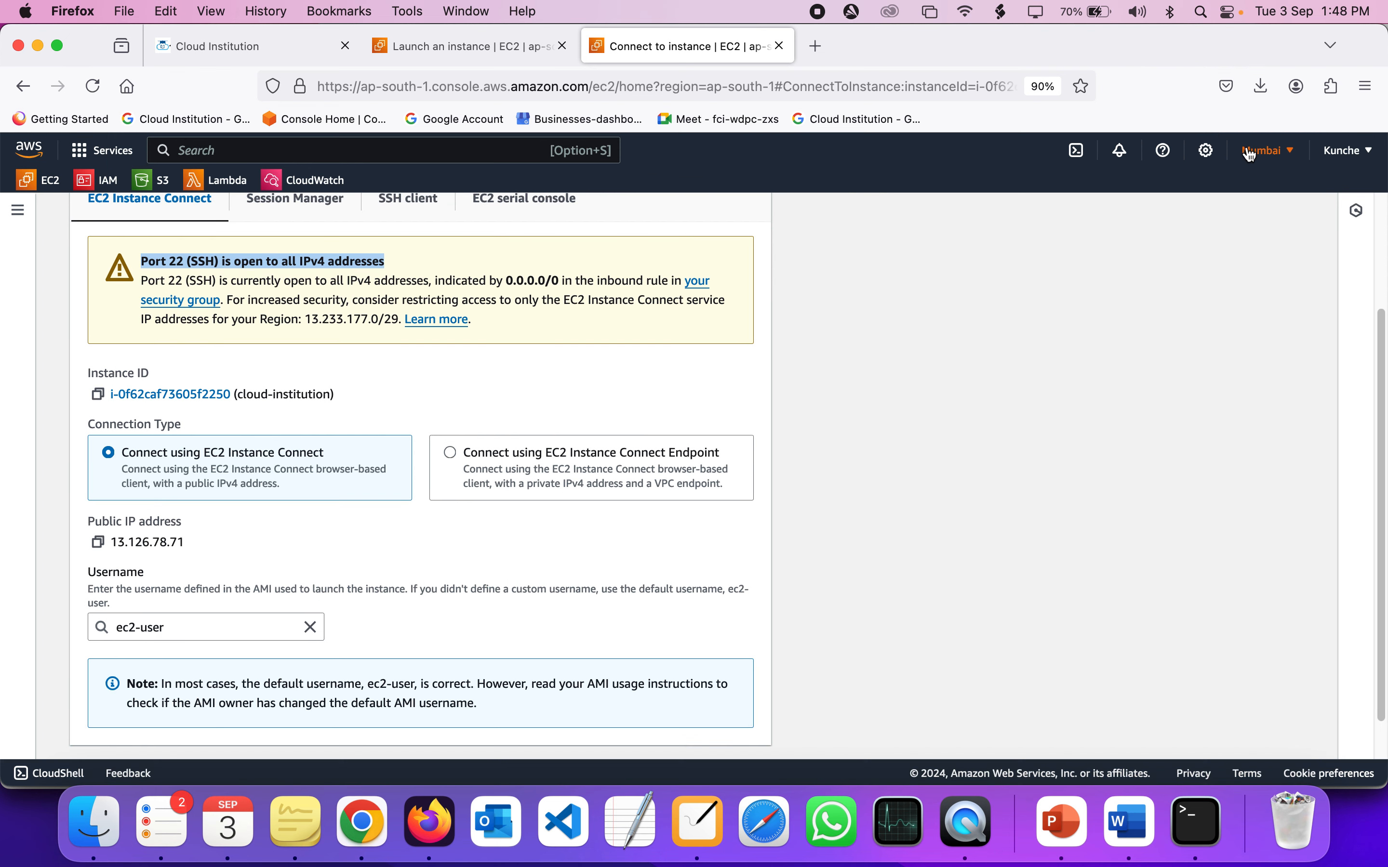
pyautogui.scroll(-2, 307, 448)
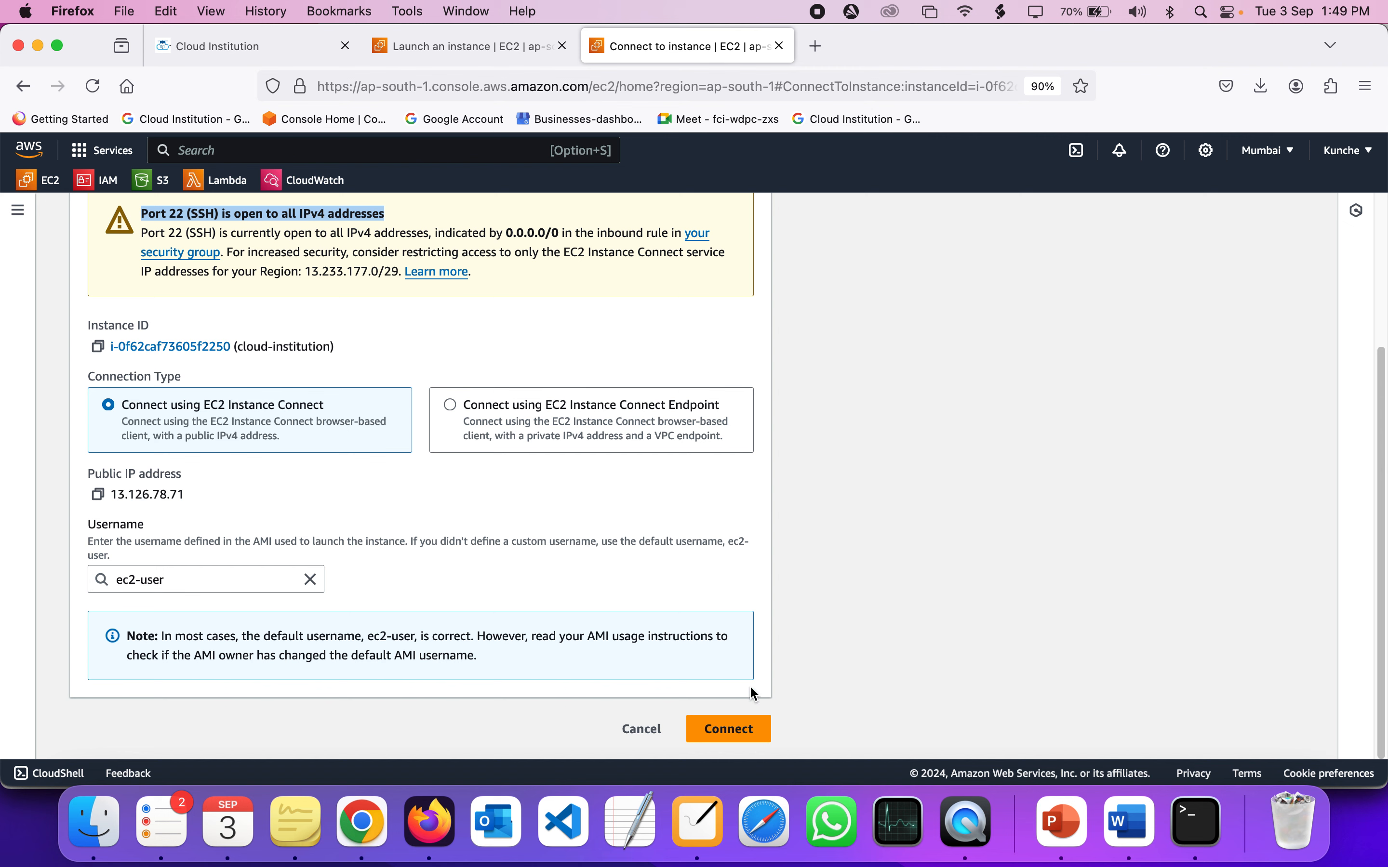
pyautogui.click(728, 735)
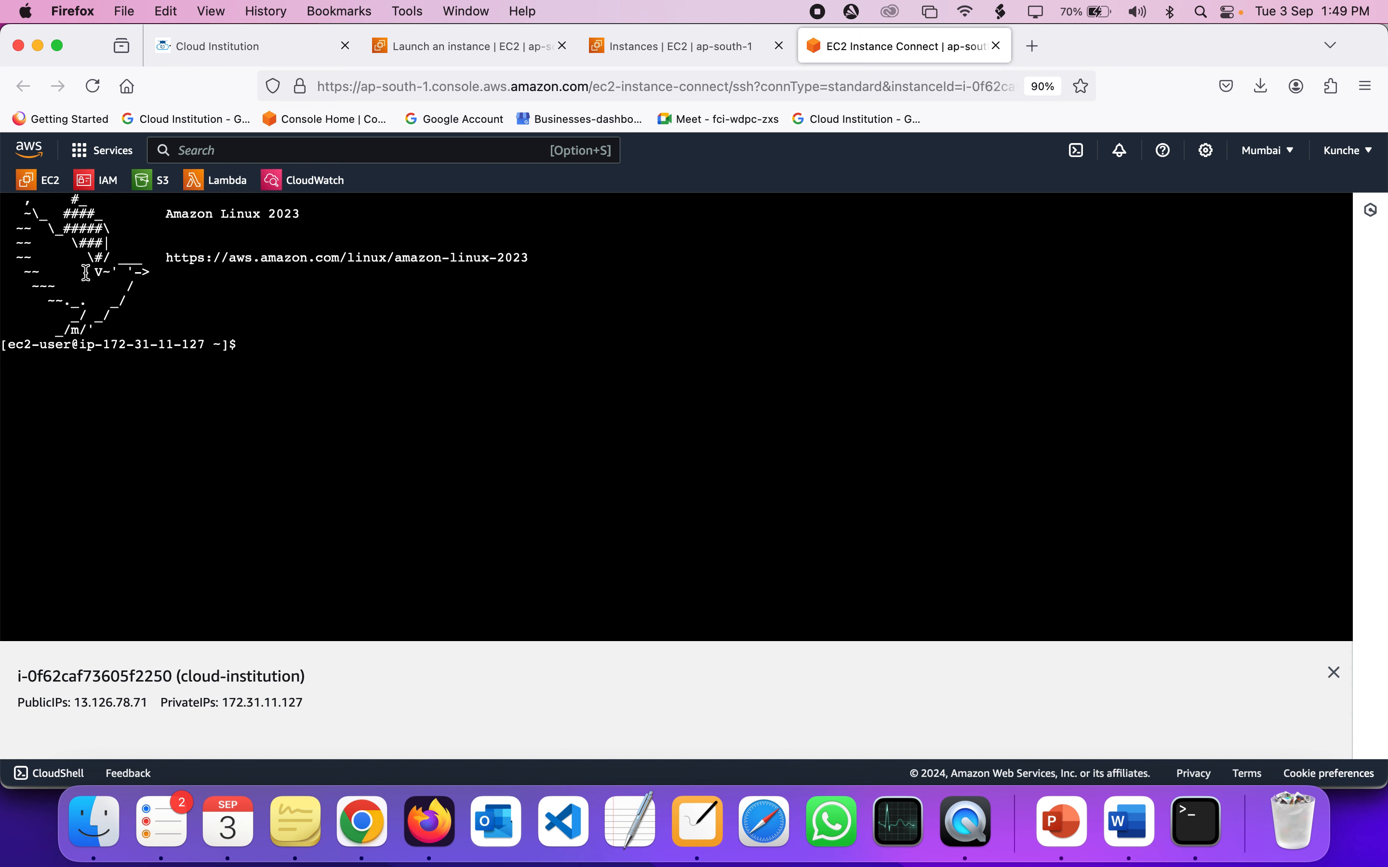
pyautogui.press('super+0')
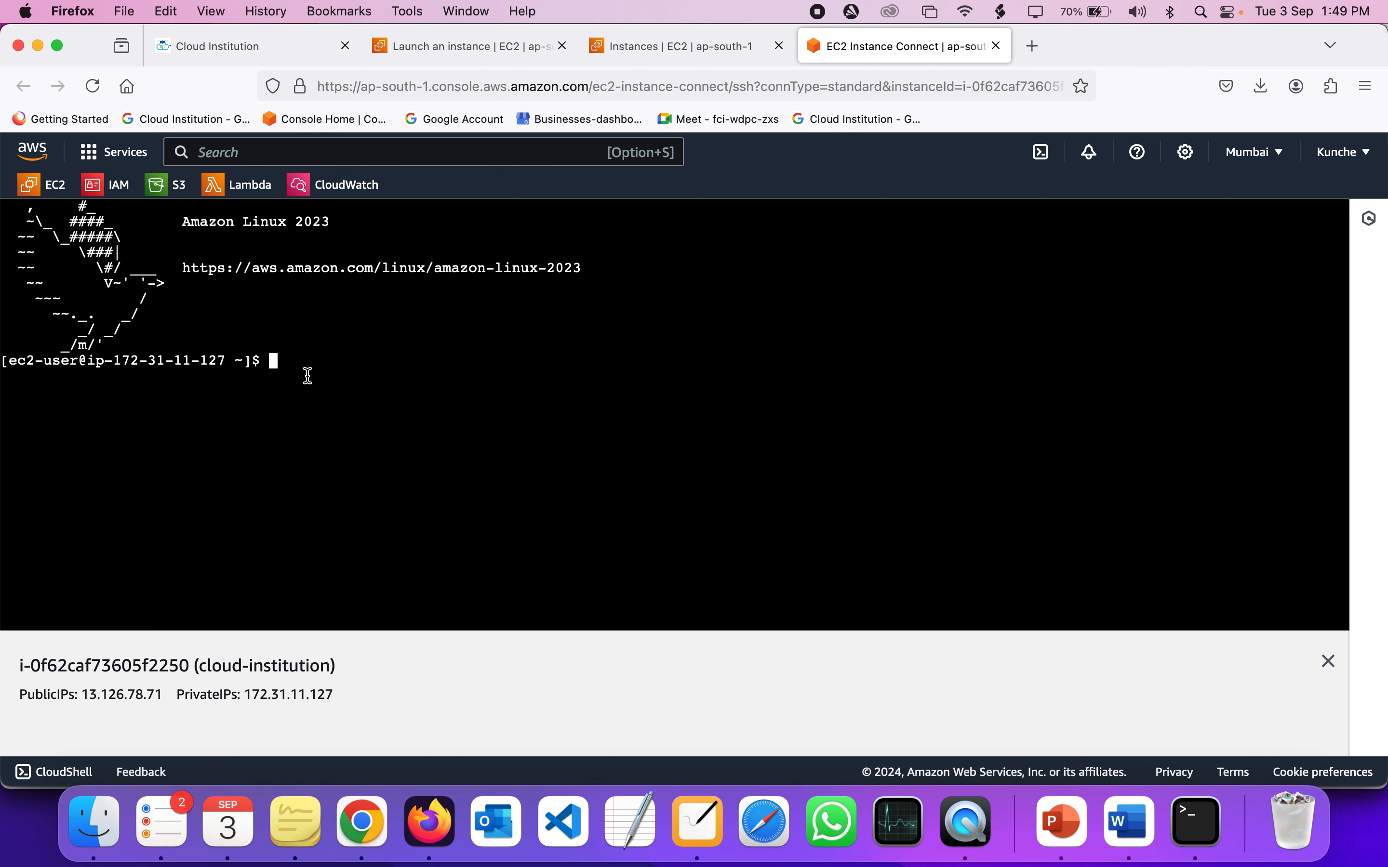
# - Create an empty file named test.txt in the instance's home directory, listing the directory contents before and after with ls
pyautogui.write('ls')
pyautogui.press('Return')
pyautogui.write('touch ')
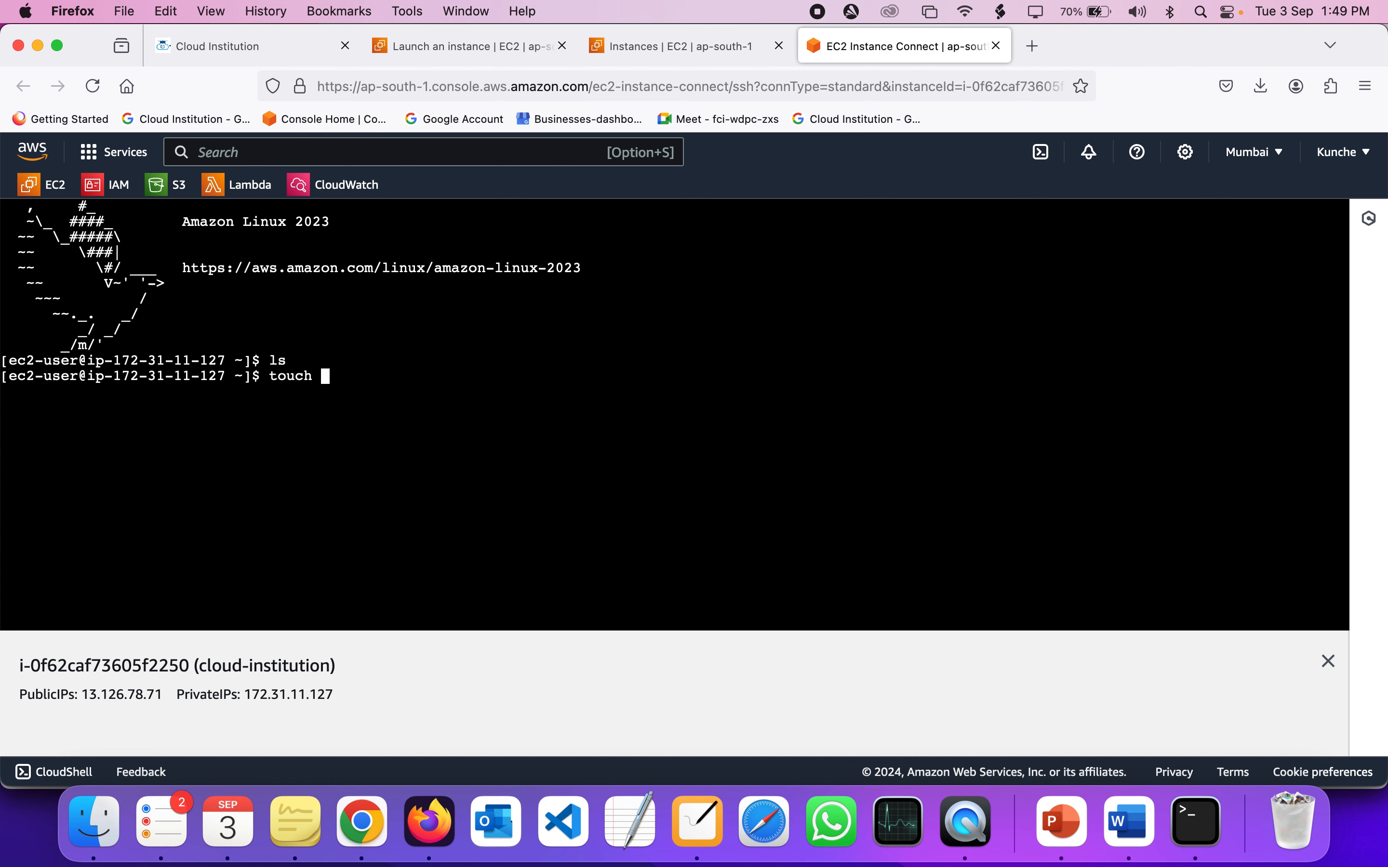
pyautogui.write('test.txt')
pyautogui.press('Return')
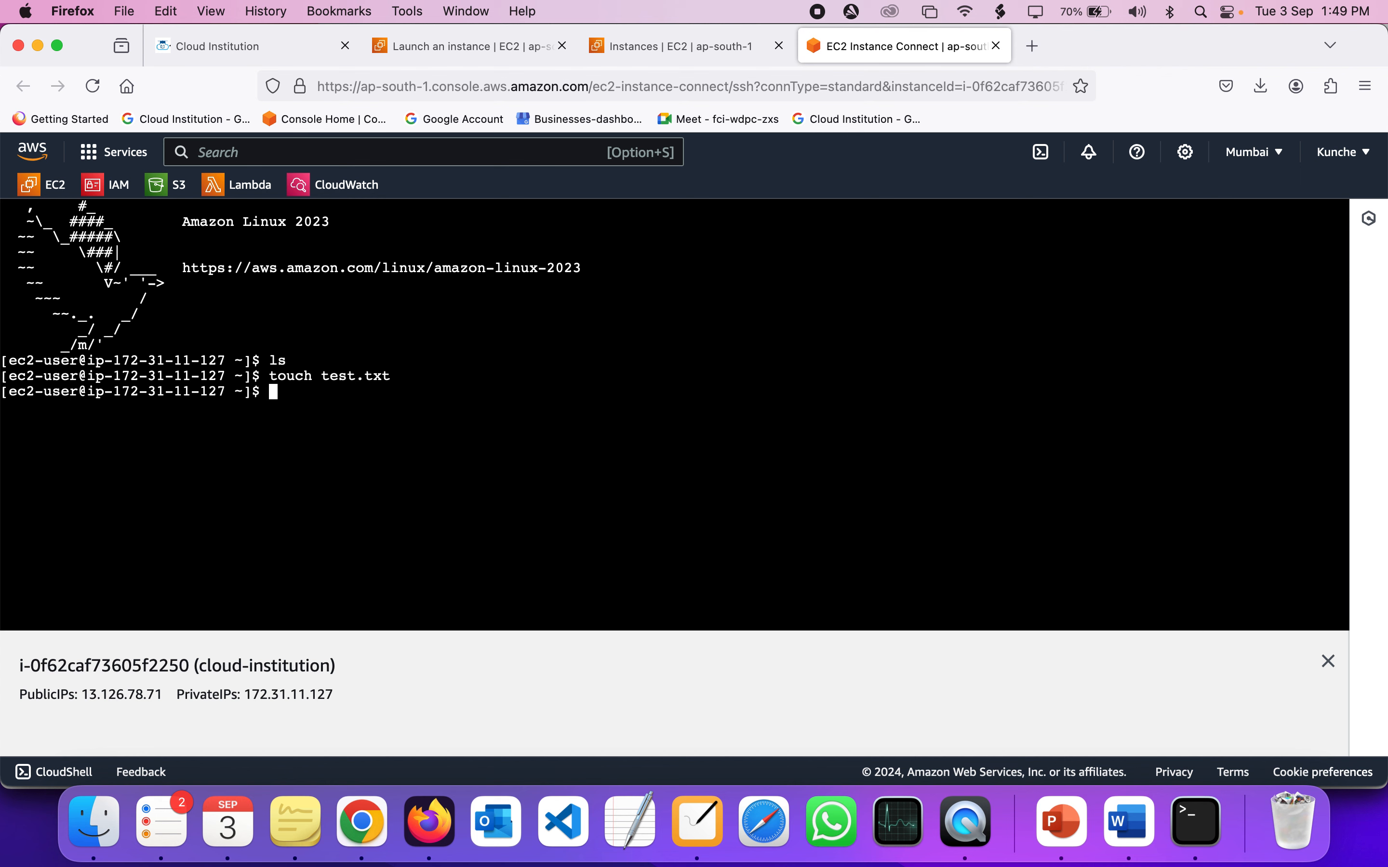
pyautogui.write('ls')
pyautogui.press('Return')
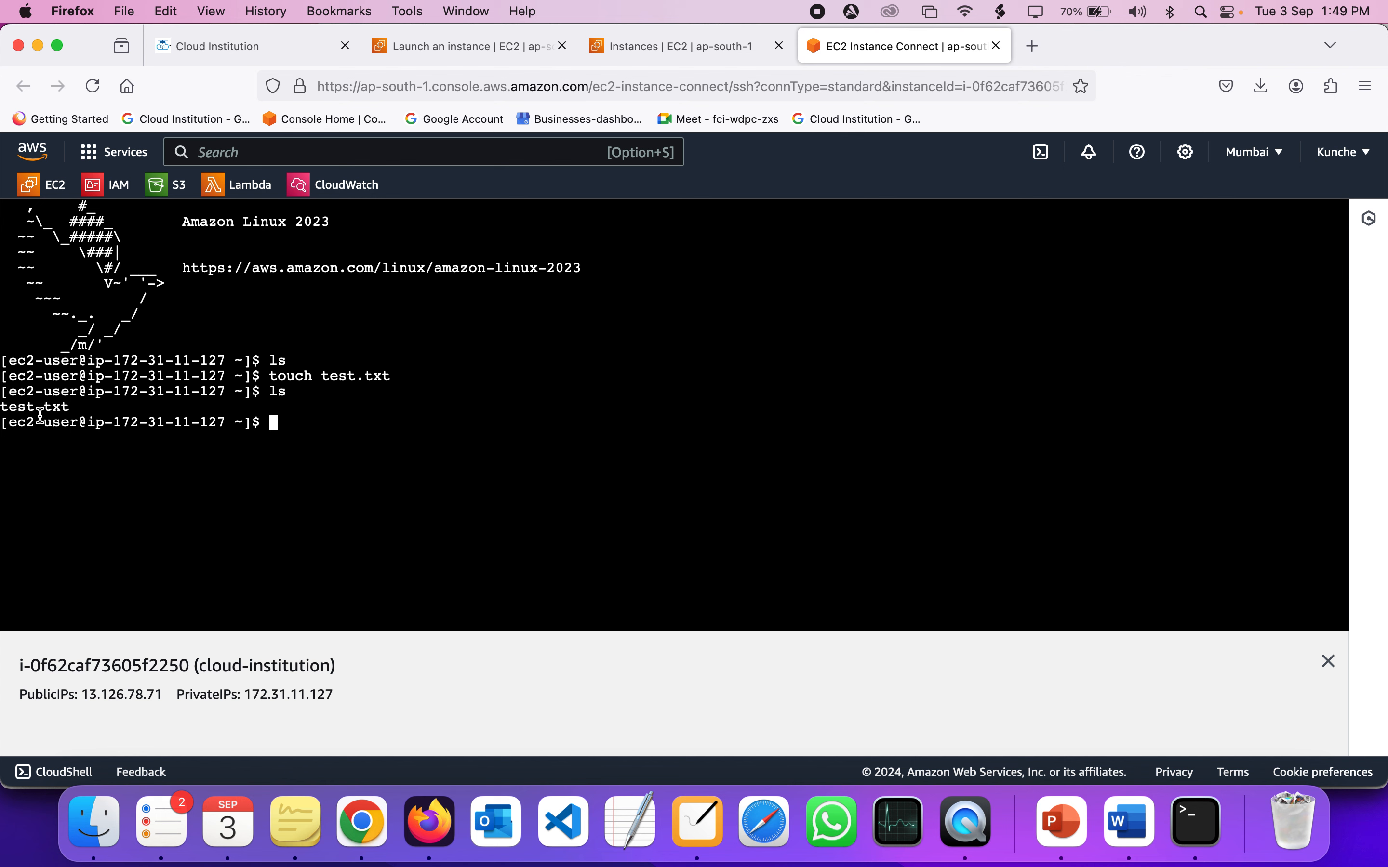
# - Create a directory named new-folder with mkdir and list the home directory's contents to check it
pyautogui.write('mkdir new-folder')
pyautogui.press('Return')
pyautogui.write('ls')
pyautogui.press('Return')
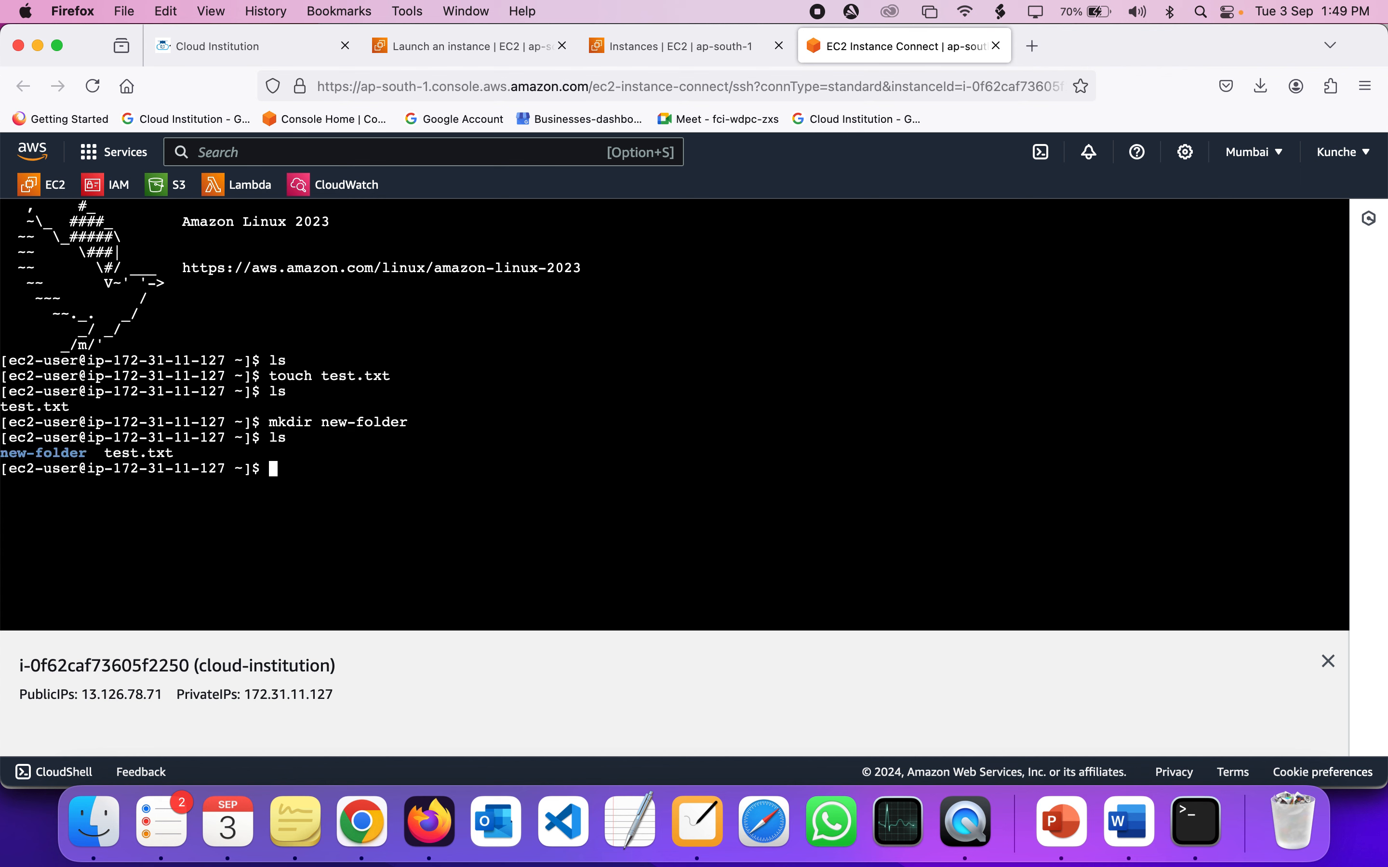
pyautogui.tripleClick(50, 453)
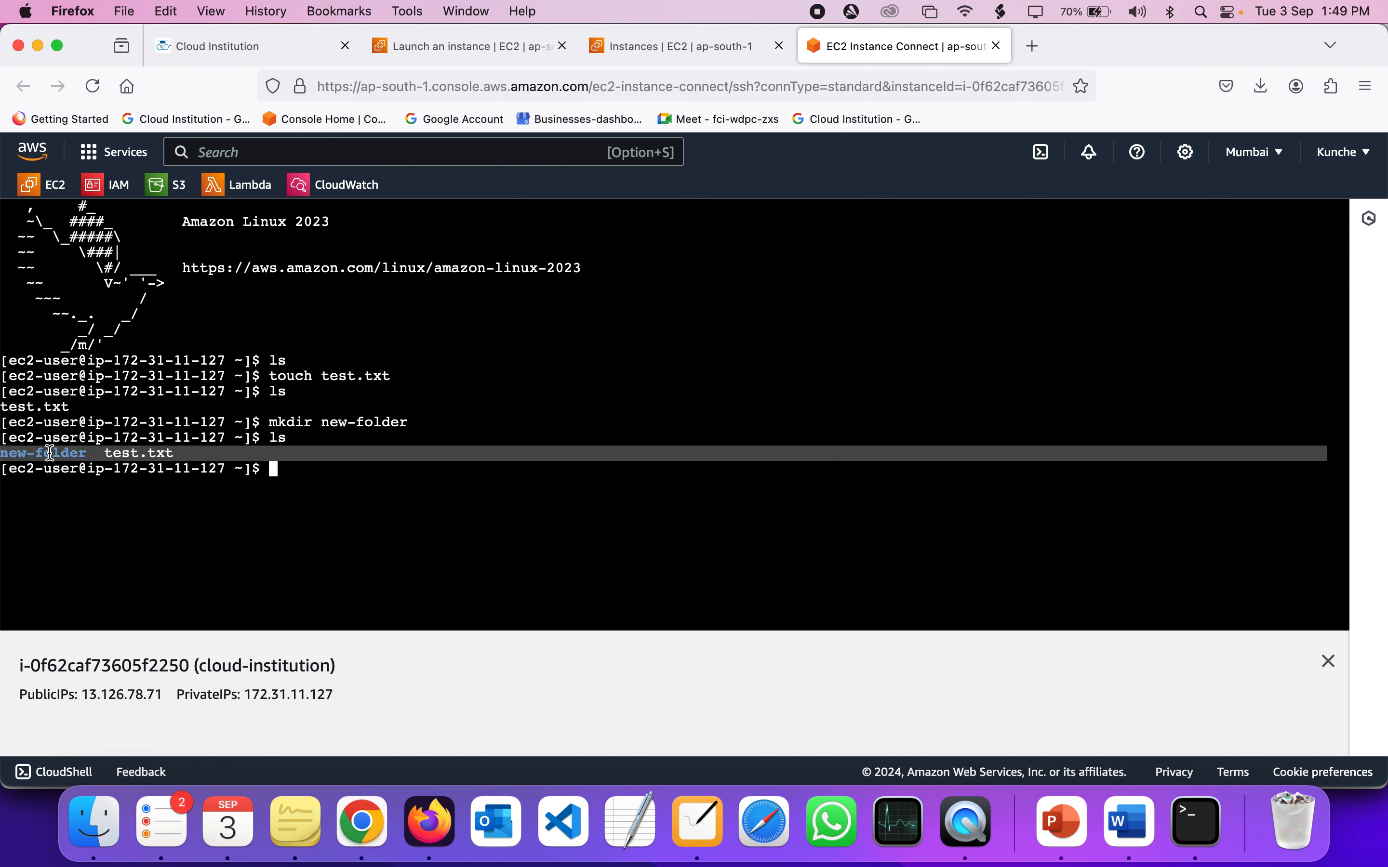
pyautogui.tripleClick(287, 460)
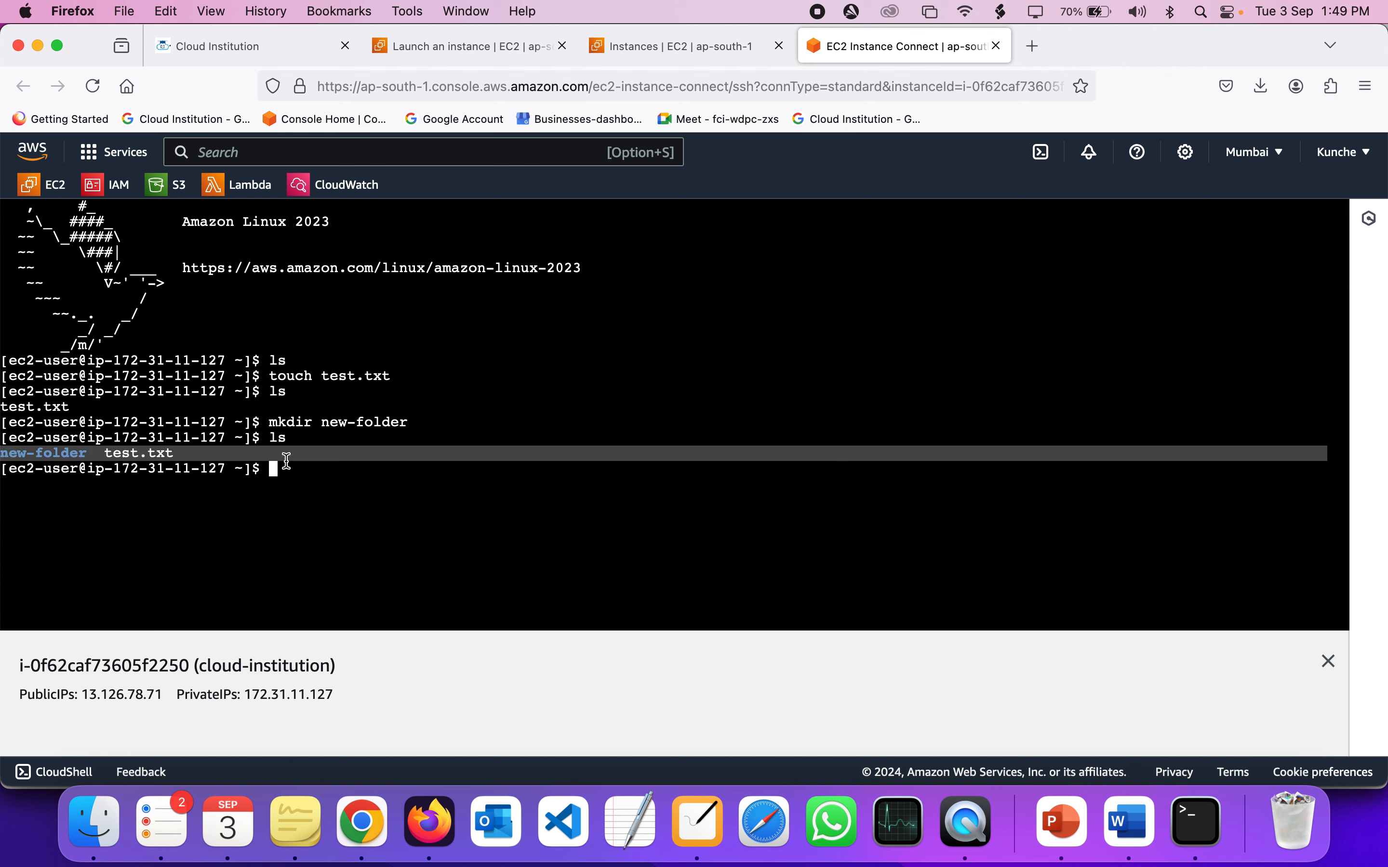